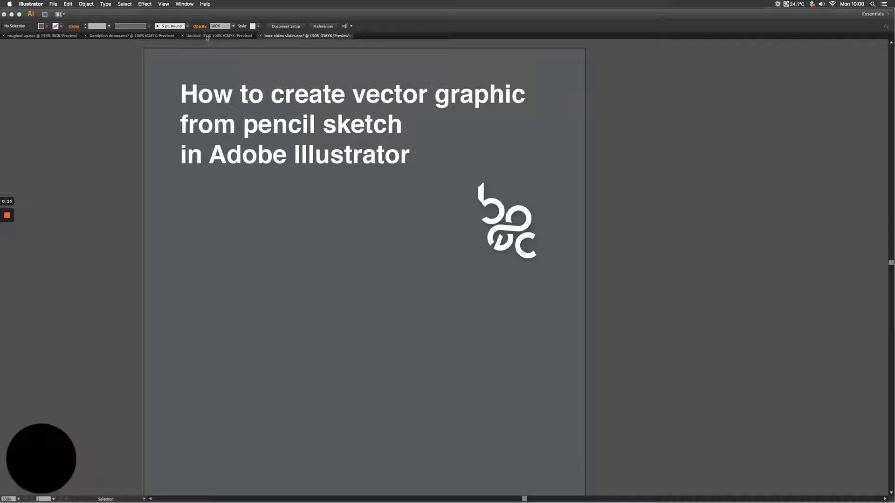
Show the hidden tool and option panels and switch to the Untitled-3 document containing the pencil sketch.
key(Tab)
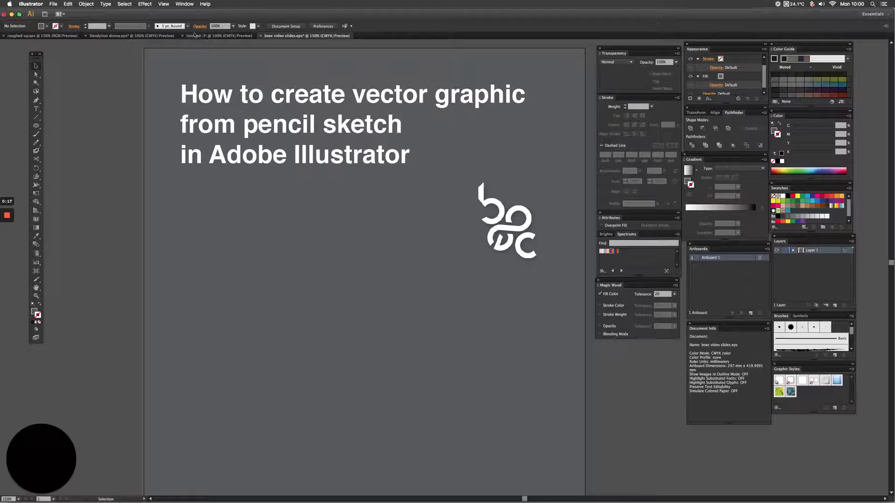
click(195, 35)
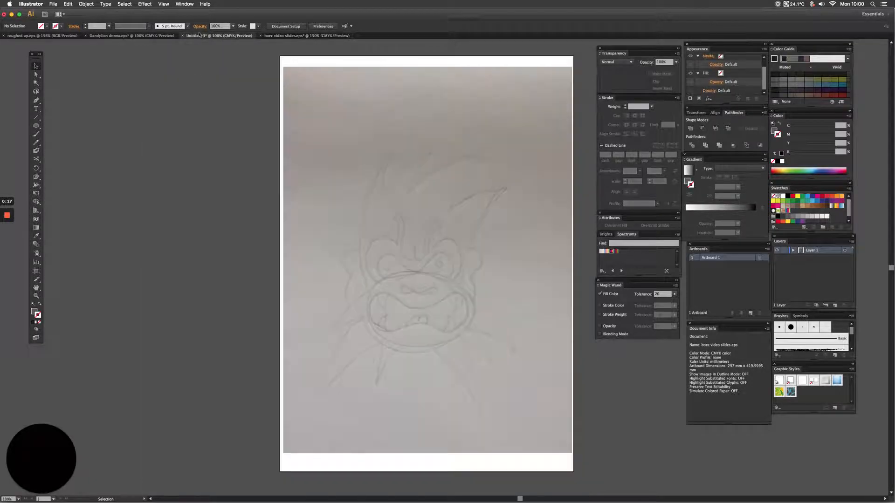
Move the sketch image sideways off the artboard, bring it back over the artboard and deselect it.
click(391, 283)
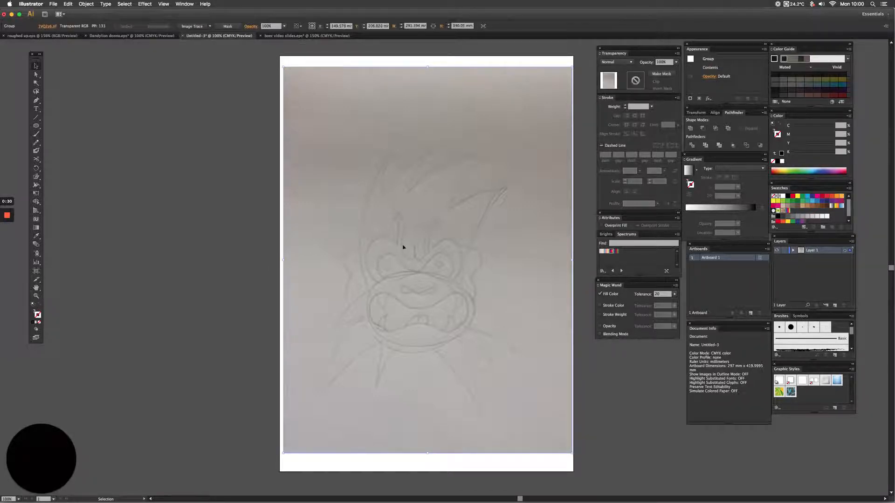
drag(402, 246, 344, 248)
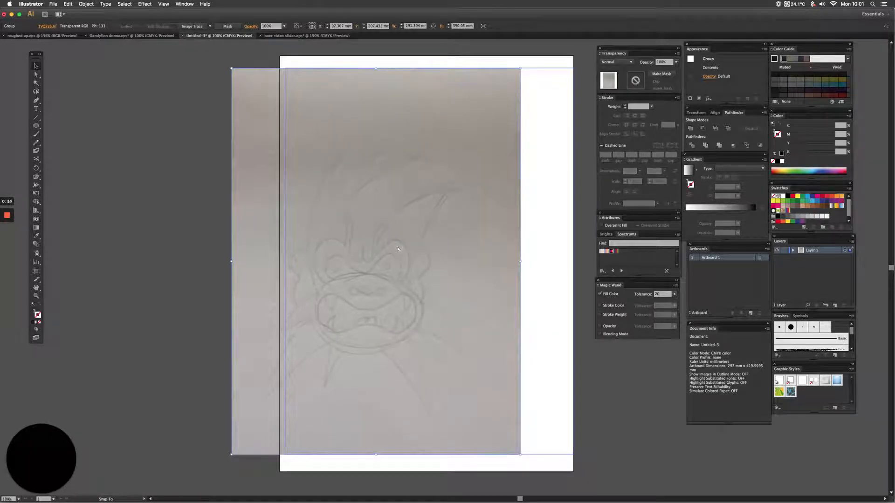
drag(397, 249, 399, 244)
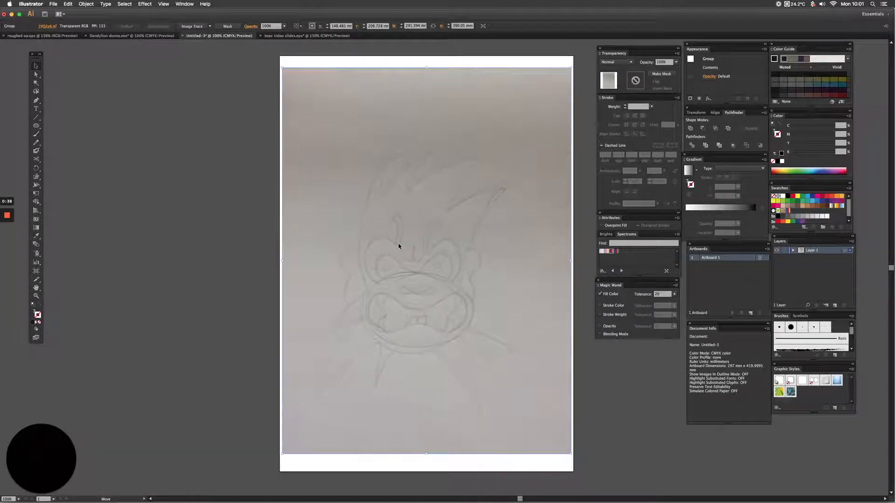
key(super+shift+a)
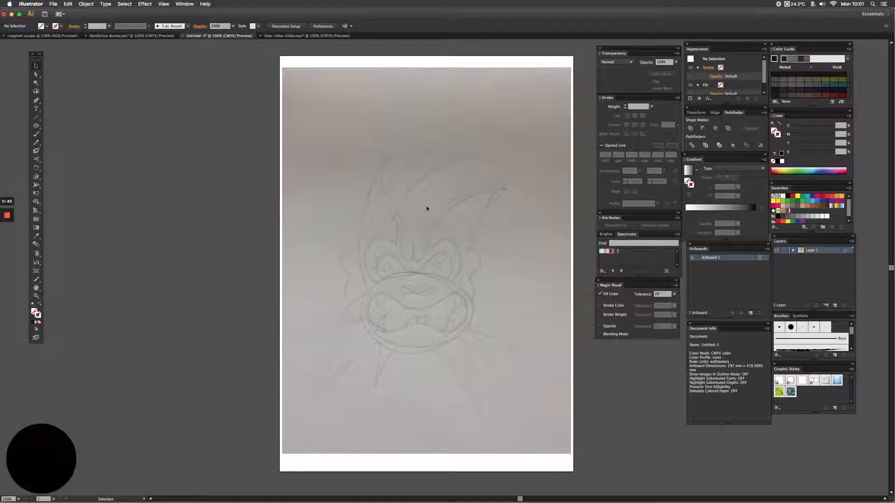
With the Pen tool, trace the left edge of the head from the top of the ear up to the first hair tip.
click(36, 100)
key(z)
click(514, 313)
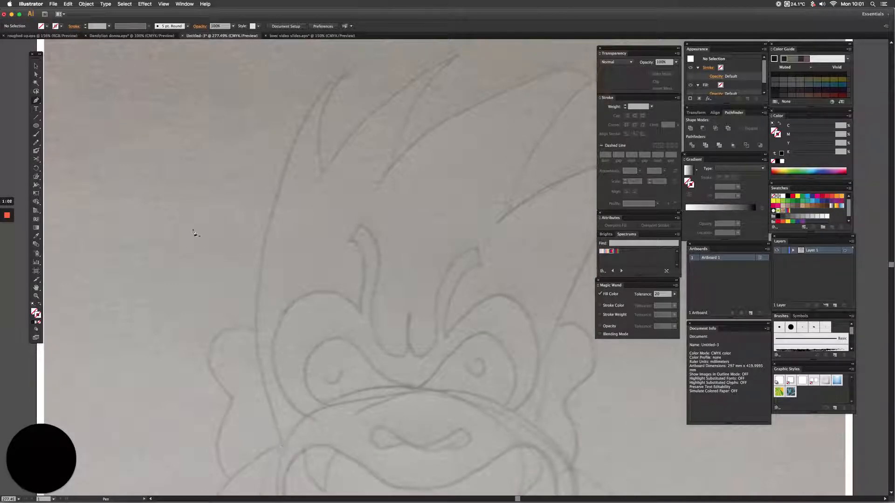
key(super+minus)
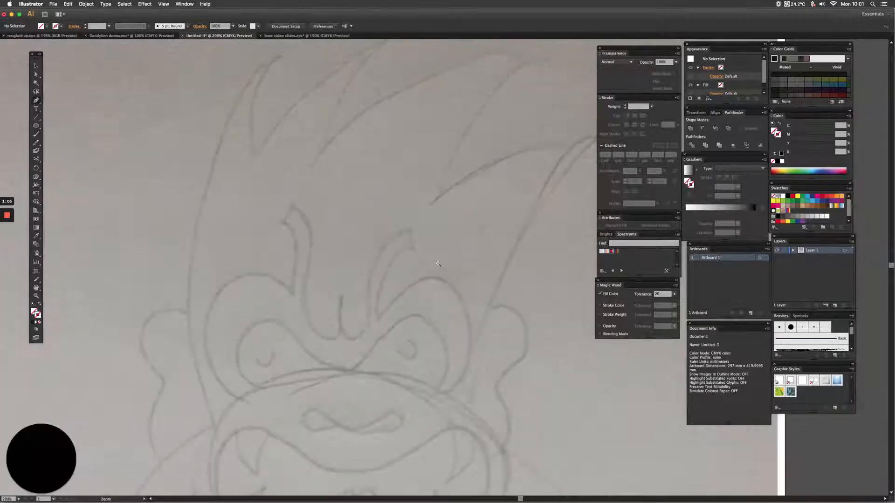
mouse_move(438, 260)
mouse_down()
mouse_move(419, 222)
mouse_move(418, 241)
mouse_up()
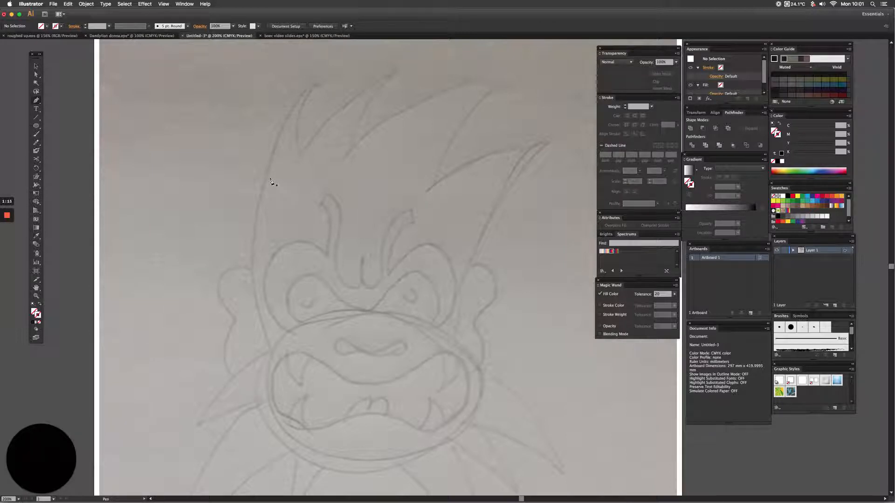
click(252, 271)
key(space)
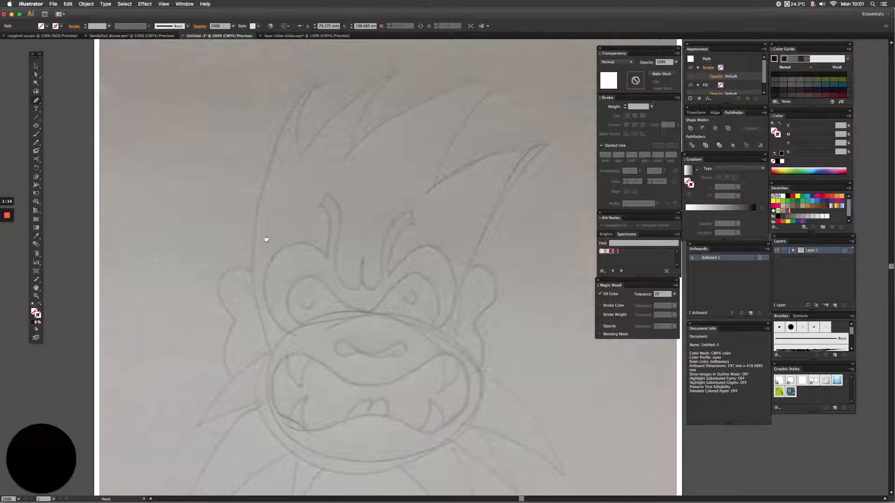
drag(266, 238, 233, 301)
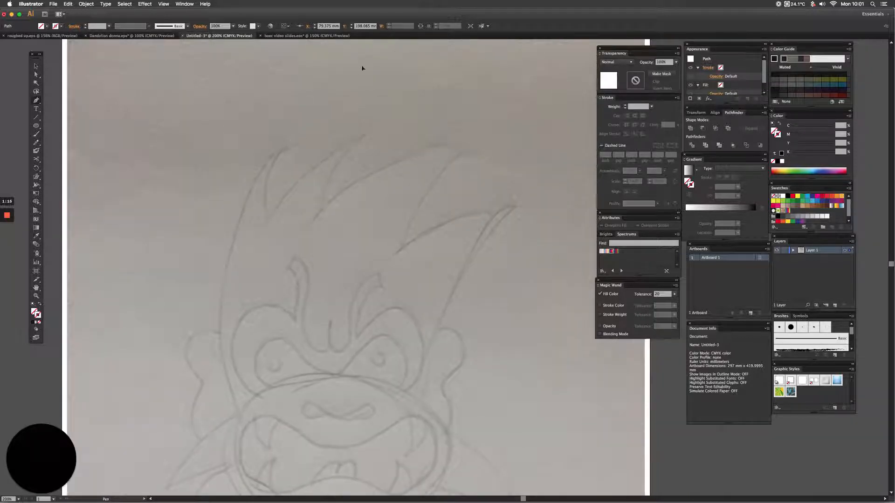
click(290, 147)
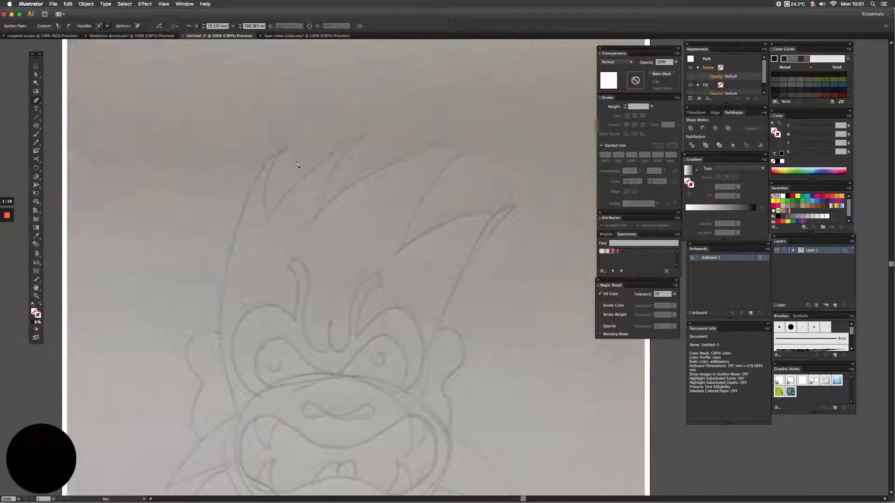
Continue the outline down the first hair spike into its notch and up to the second hair tip.
click(266, 222)
click(280, 205)
key(super+z)
click(266, 222)
drag(392, 125, 392, 125)
click(366, 136)
Trace the remaining large hair spikes and the right side of the hair down towards the right ear.
drag(560, 171, 565, 158)
click(469, 149)
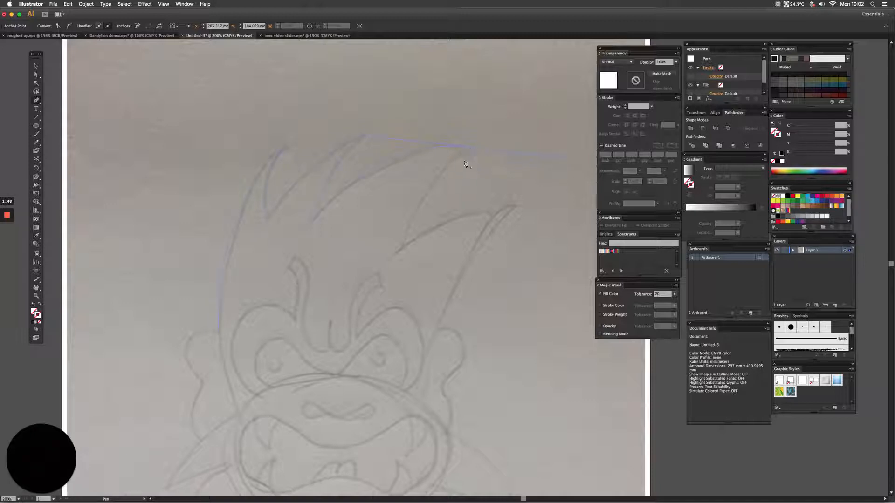
drag(401, 247, 389, 313)
click(403, 250)
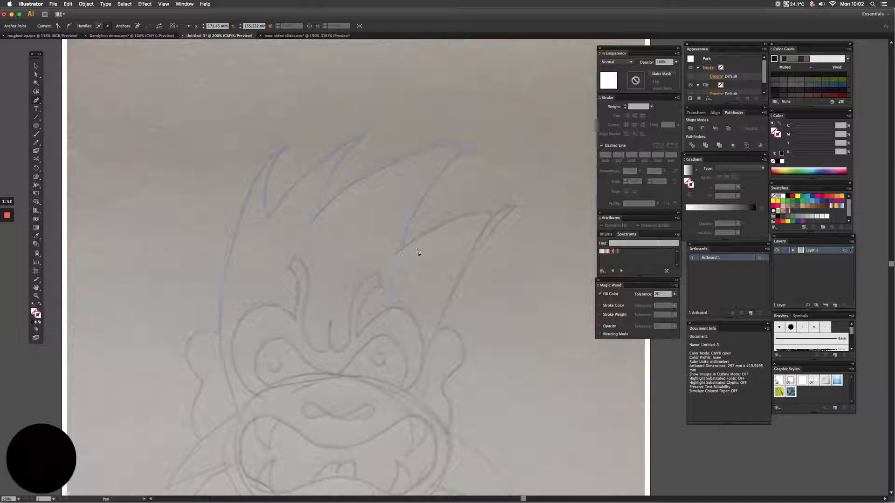
click(519, 207)
key(space)
drag(485, 163, 477, 170)
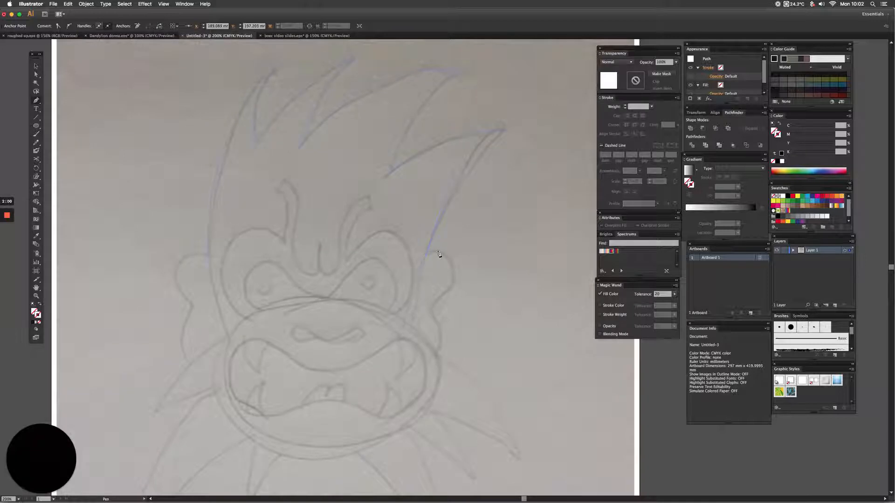
Continue the outline around the sketch's right ear down to the cheek.
drag(428, 252, 447, 250)
drag(441, 298, 434, 359)
click(437, 355)
Trace the upper fur spikes that stick out below the right ear as part of the same outline.
drag(403, 215, 357, 60)
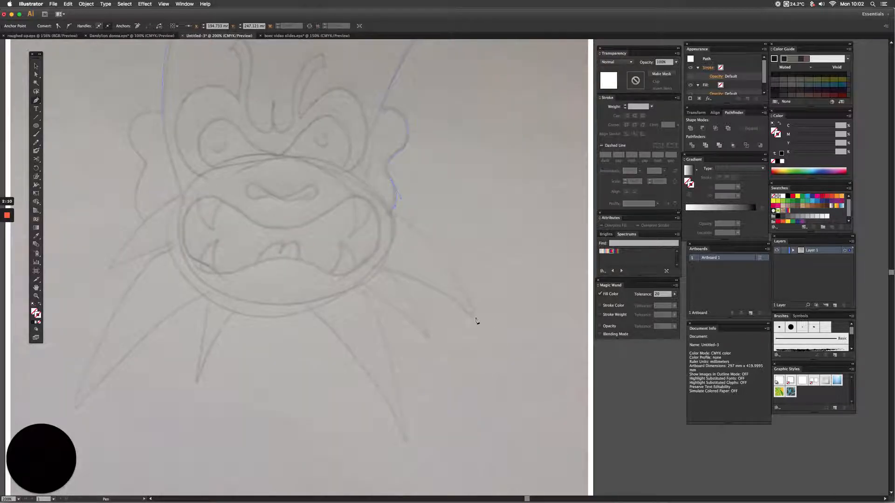
click(476, 322)
drag(386, 271, 343, 260)
drag(434, 342, 440, 362)
click(434, 343)
super+click(344, 279)
click(361, 286)
drag(427, 380, 446, 342)
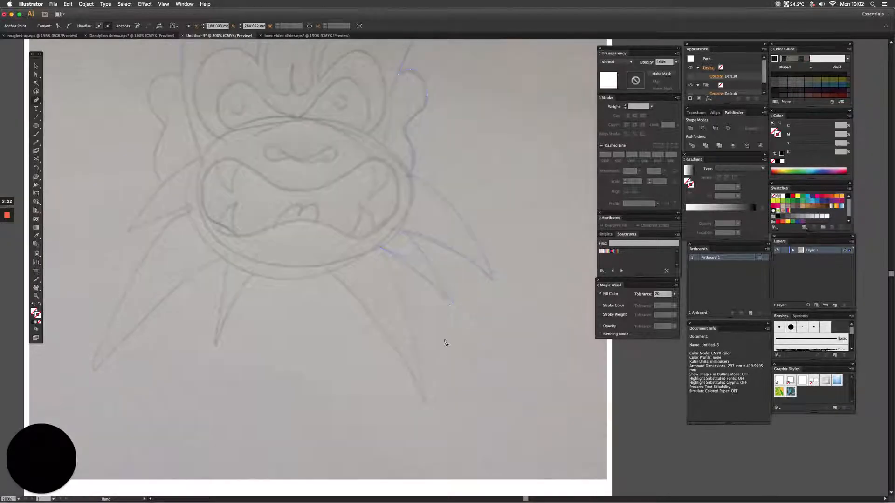
Trace the long lower-right fur spike to its tip and back up to the chin, undoing misplaced anchors.
drag(427, 401, 427, 414)
click(425, 398)
key(super+z)
key(super+z)
click(428, 407)
drag(330, 273, 330, 245)
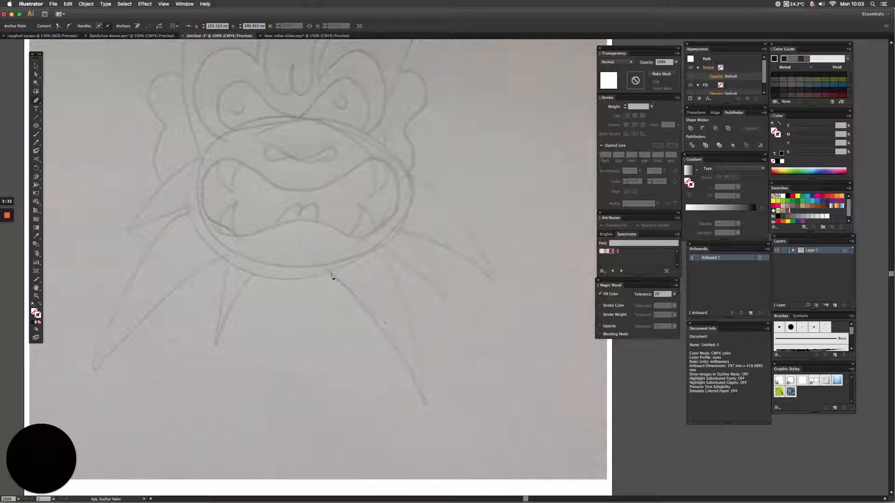
key(space)
drag(444, 294, 474, 294)
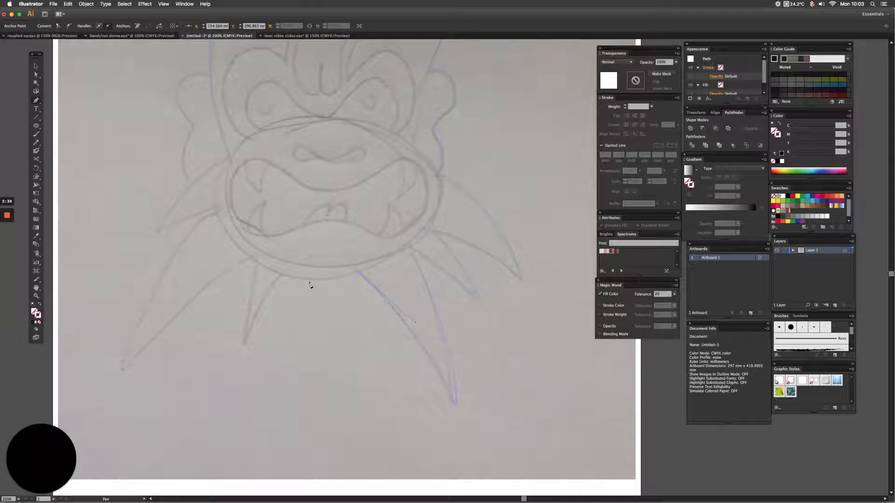
Continue the outline along the bottom of the chin and around the small fur spike to its left.
drag(271, 271, 254, 264)
key(space)
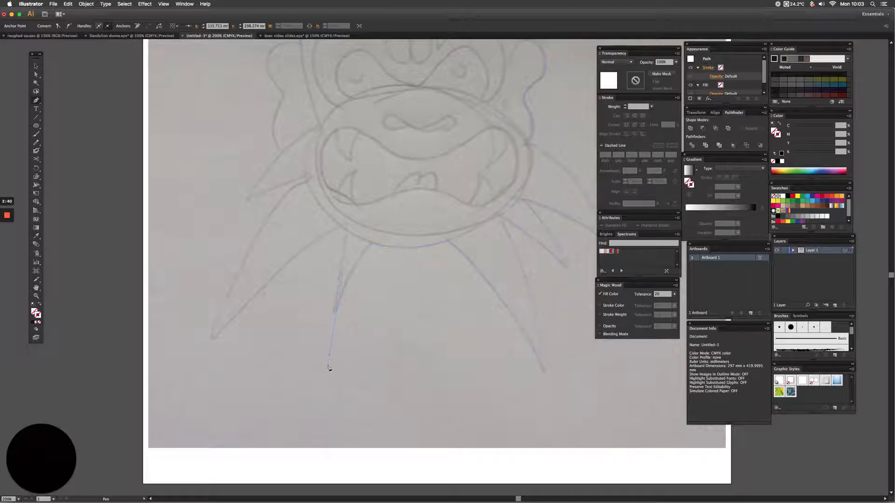
drag(329, 366, 328, 365)
click(335, 319)
drag(348, 235, 359, 210)
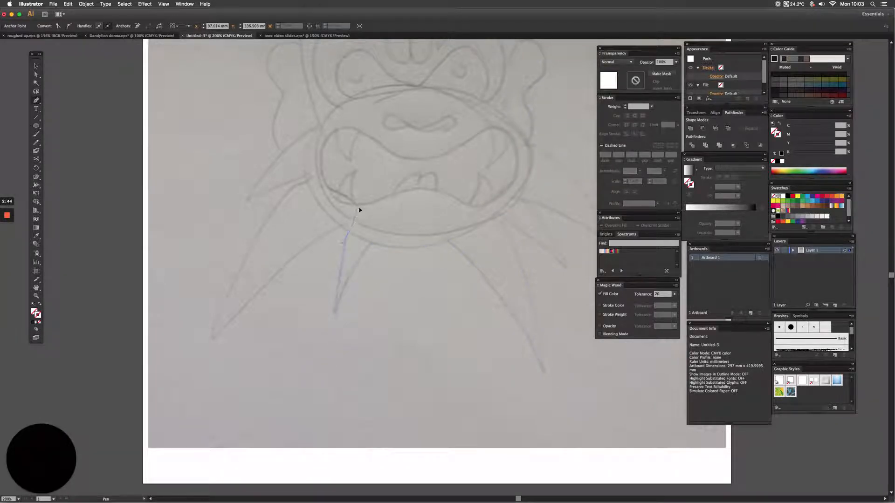
click(348, 233)
Trace the long lower-left fur spike and the shorter spike above it.
click(216, 358)
scroll(261, 256, up, 2)
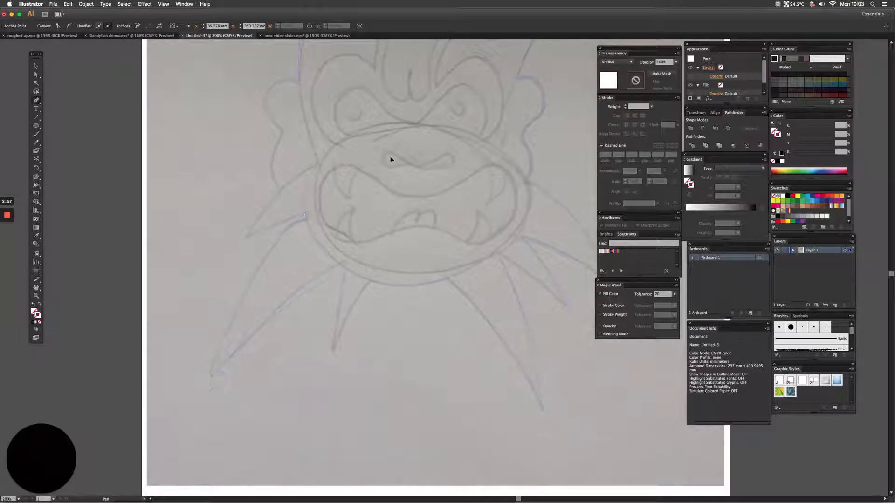
click(304, 215)
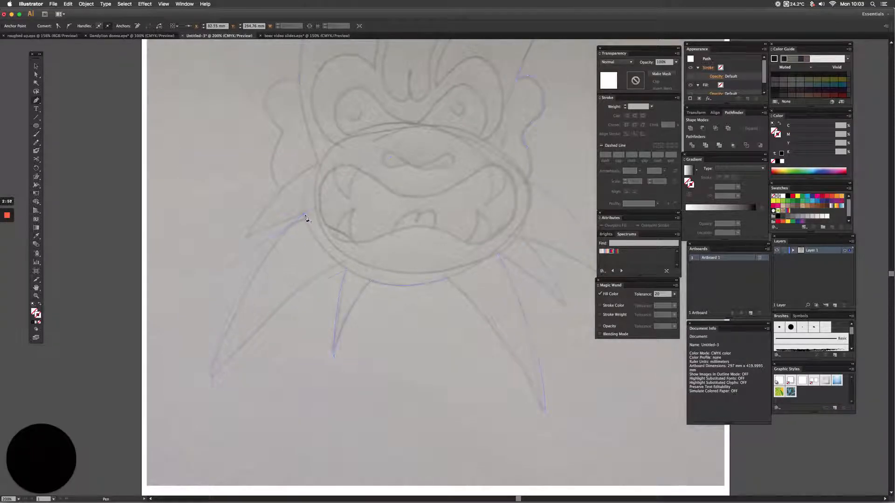
click(238, 251)
scroll(294, 228, up, 2)
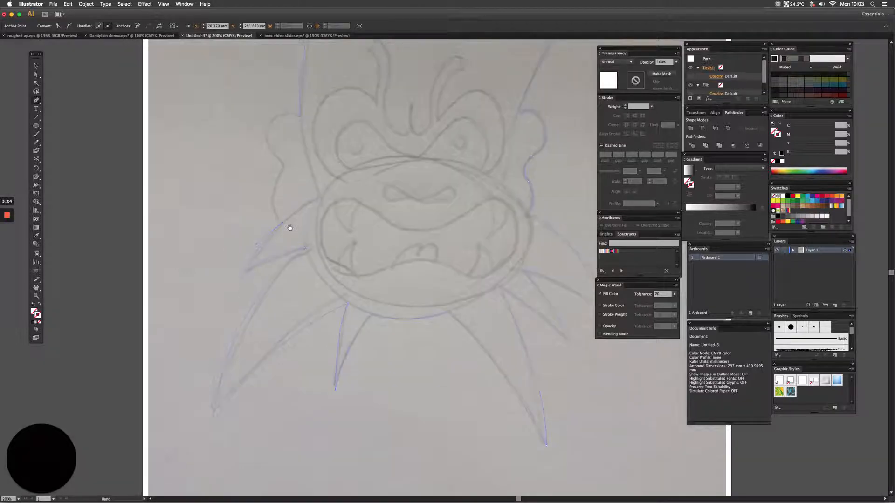
Trace the left ear and close the head outline at its starting anchor.
drag(302, 136, 270, 150)
click(280, 174)
mouse_move(300, 116)
mouse_down()
mouse_move(339, 127)
mouse_move(289, 246)
mouse_move(251, 301)
mouse_up()
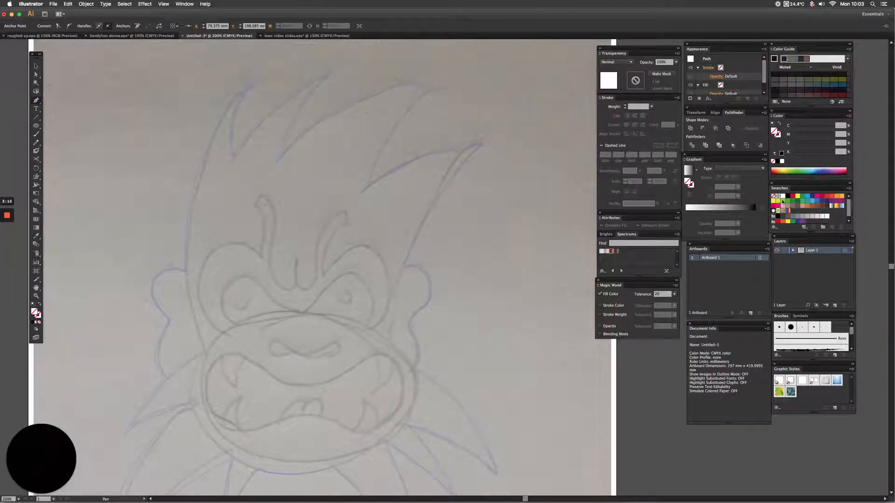
Test a black fill on the closed head outline, undo it and deselect the outline.
click(787, 196)
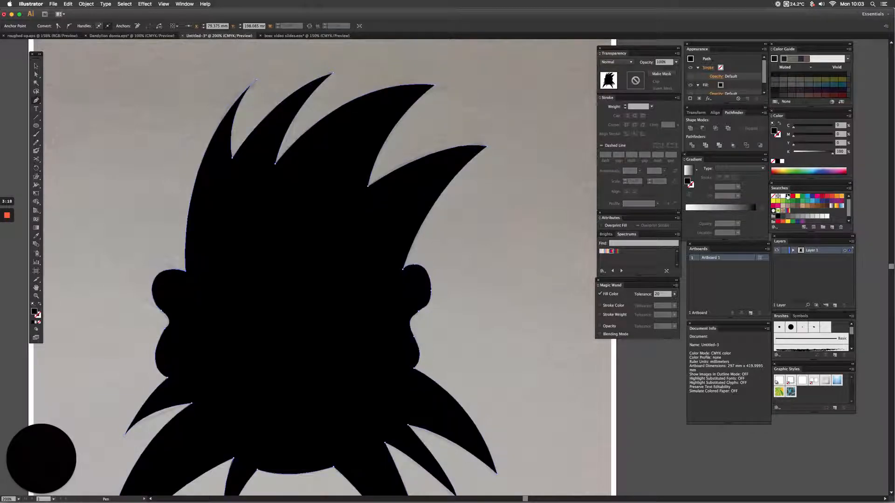
key(super+z)
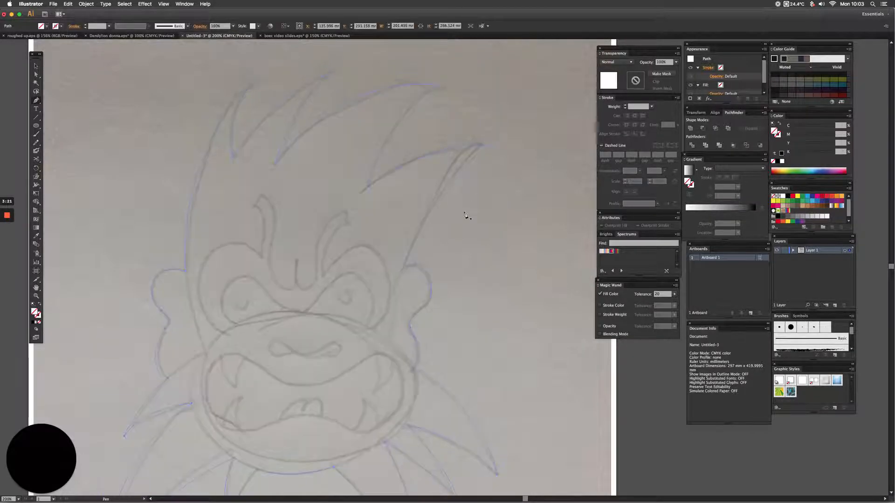
drag(397, 206, 410, 209)
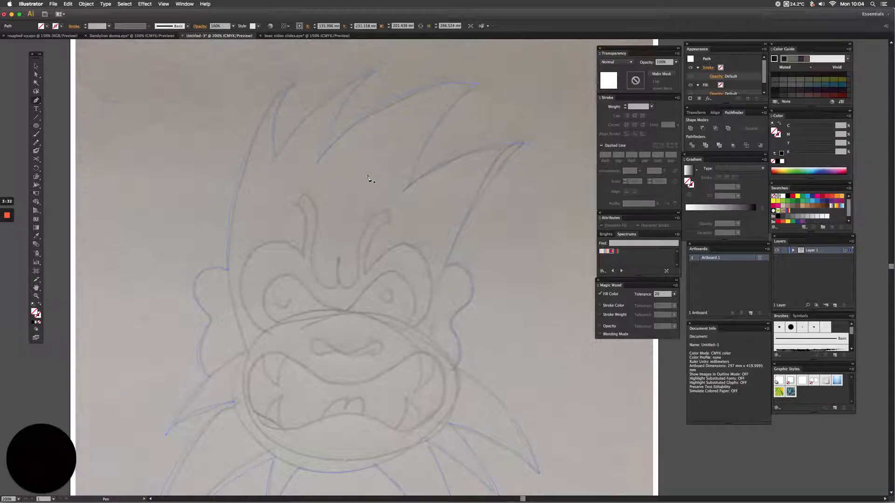
key(v)
click(367, 178)
key(p)
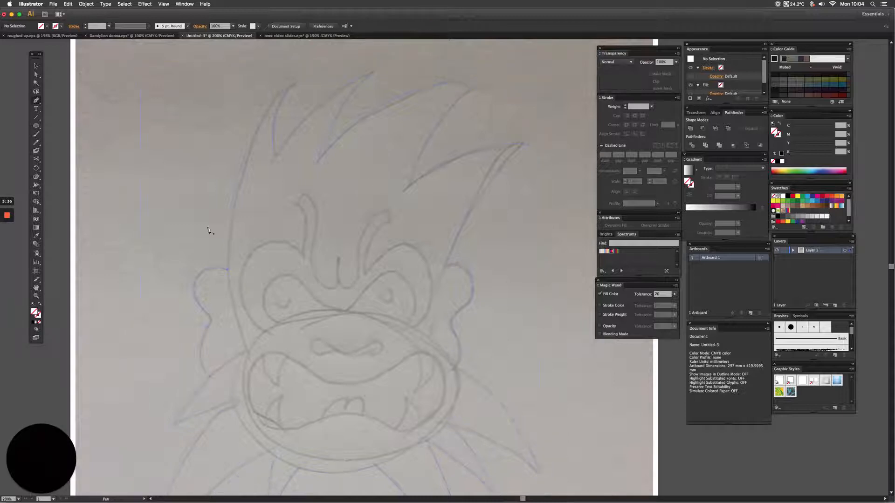
Try outlining the muzzle with the Ellipse tool and delete the trial shape.
scroll(248, 230, down, 1)
mouse_move(280, 296)
mouse_down()
mouse_move(298, 207)
mouse_move(354, 315)
mouse_up()
click(334, 340)
drag(394, 347, 328, 275)
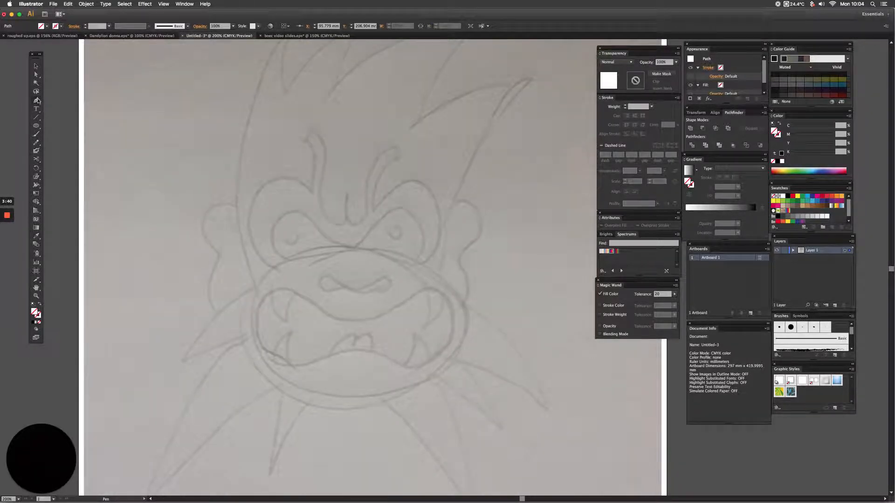
click(36, 126)
drag(419, 372, 421, 372)
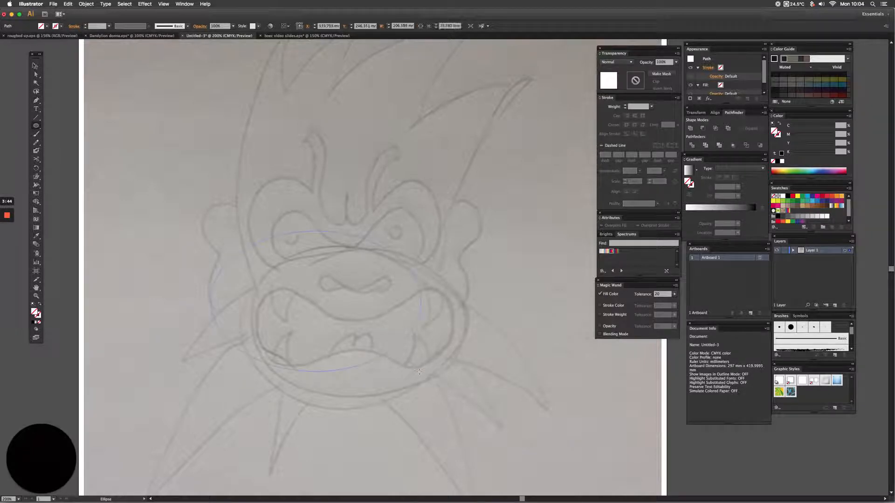
click(36, 66)
key(Delete)
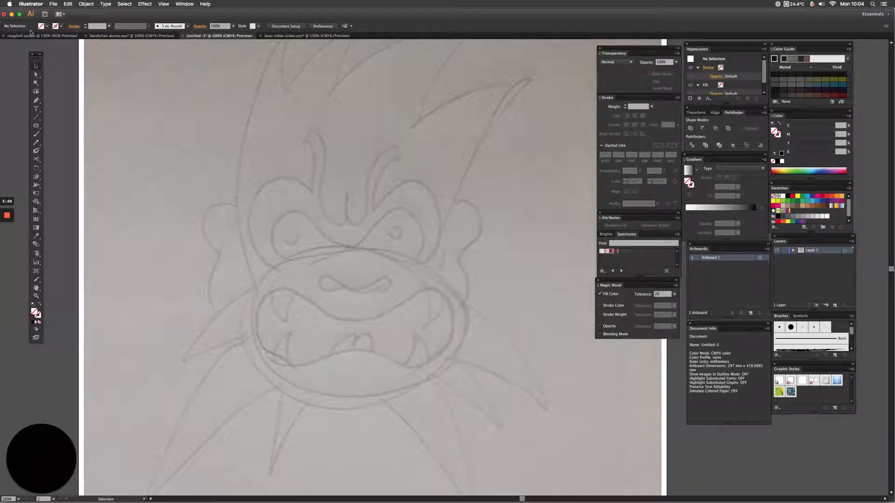
Trace the muzzle as a closed oval path with the Pen tool, following the sketch from its top centre.
click(37, 100)
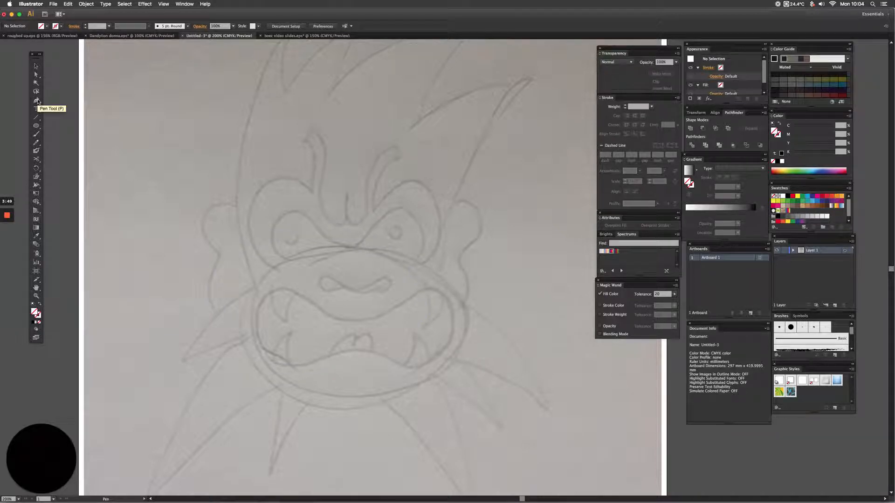
click(354, 253)
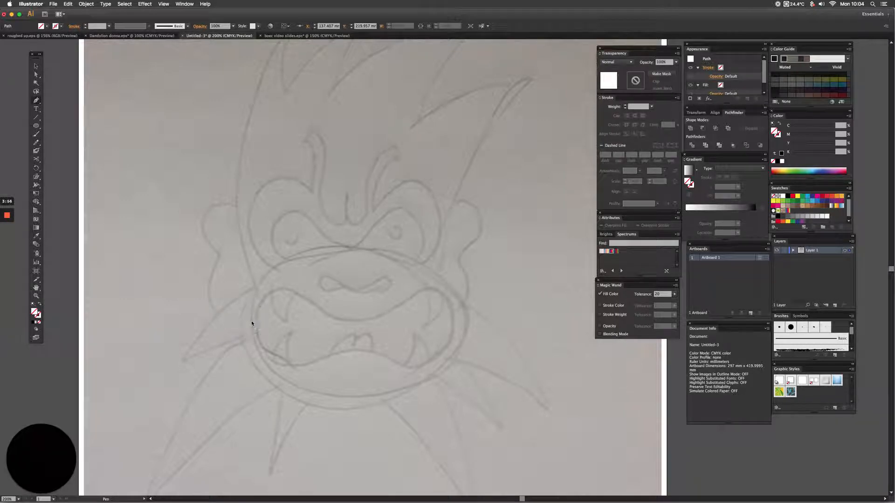
drag(252, 323, 252, 322)
drag(247, 357, 240, 404)
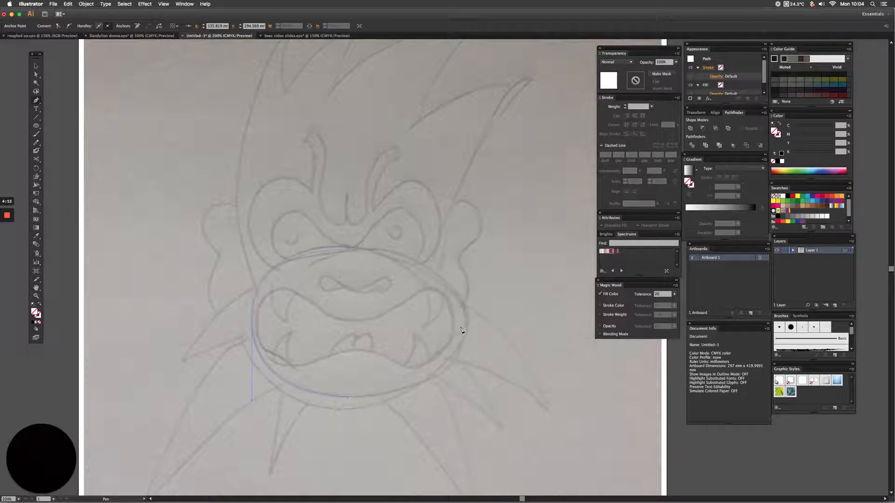
drag(466, 327, 465, 302)
drag(460, 258, 460, 258)
click(352, 252)
Trace the curved nose shape at the upper centre of the muzzle with the Pen tool.
super+click(384, 276)
click(390, 284)
drag(376, 293, 365, 288)
click(376, 294)
click(344, 290)
click(320, 287)
drag(318, 277, 384, 275)
Close the nose path at its starting anchor while checking it in Outline view, and return to Preview.
key(super)
click(385, 278)
key(super)
key(super+y)
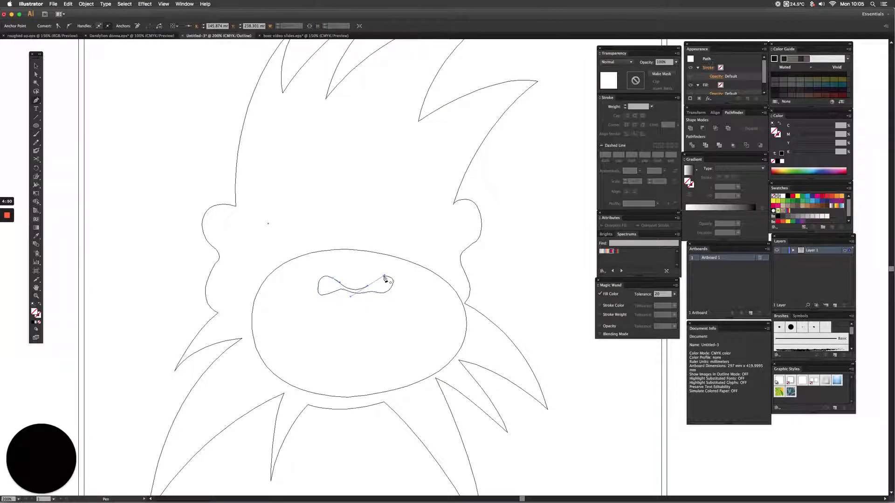
click(384, 276)
key(super+y)
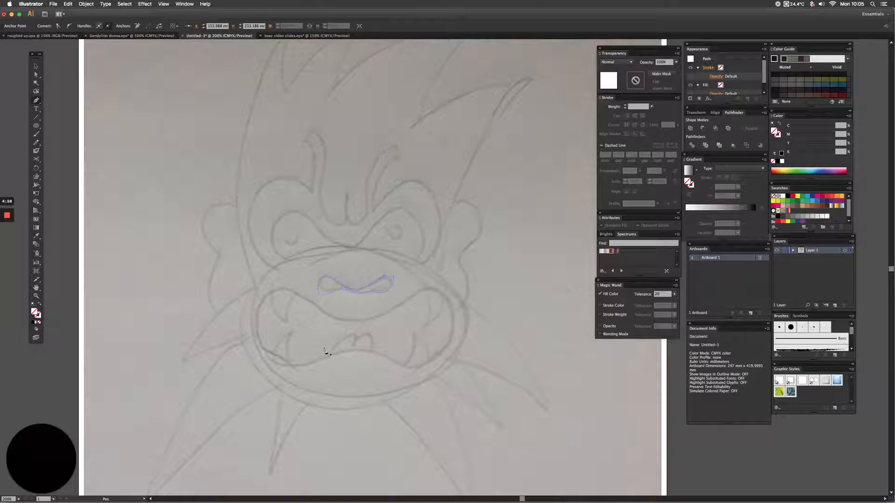
Trace the open mouth as a closed curved path inside the muzzle, starting from the middle of the upper lip.
click(359, 322)
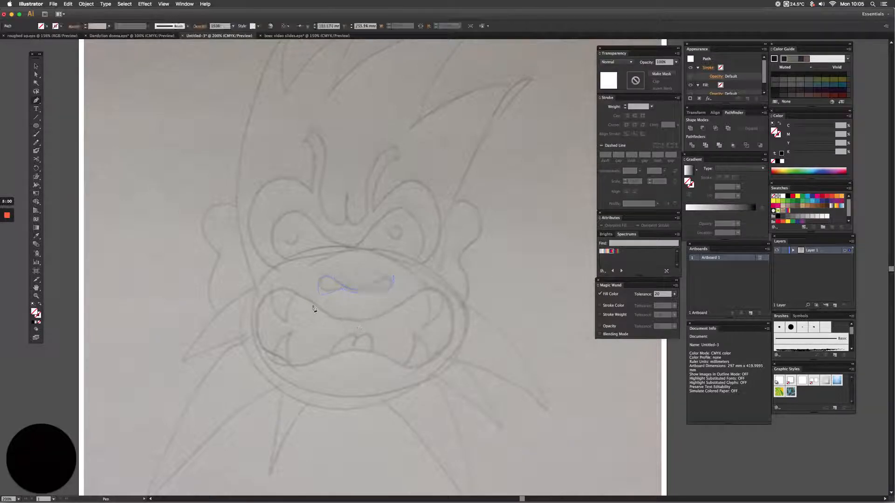
click(256, 328)
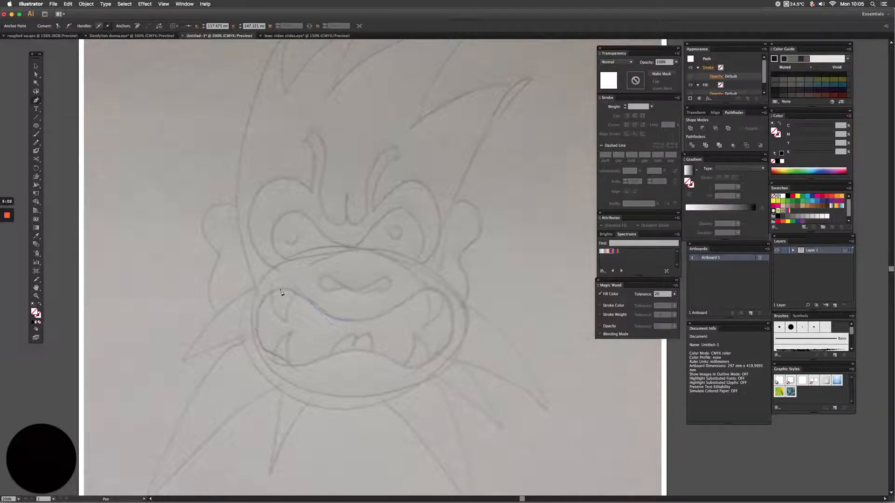
drag(280, 289, 274, 291)
drag(256, 328, 299, 366)
drag(351, 352, 369, 351)
drag(455, 330, 455, 293)
drag(355, 322, 330, 324)
key(super+space)
drag(374, 270, 506, 399)
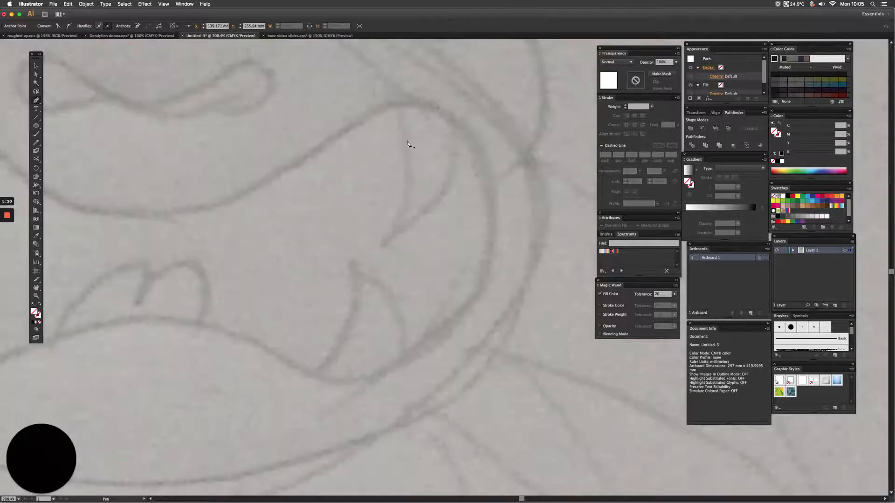
click(440, 314)
click(402, 125)
key(super+z)
key(super+z)
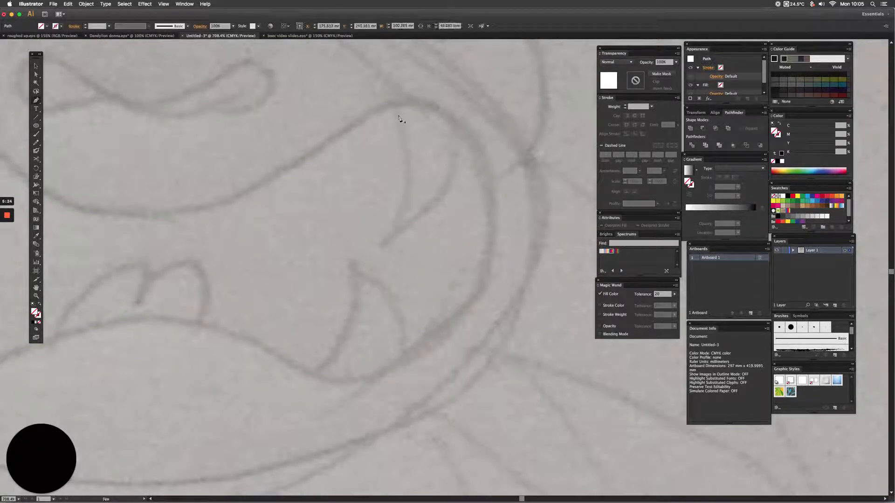
Trace the upper-right fang as a closed pointed path inside the mouth with the Pen tool, checking the curve in Outline view.
click(395, 116)
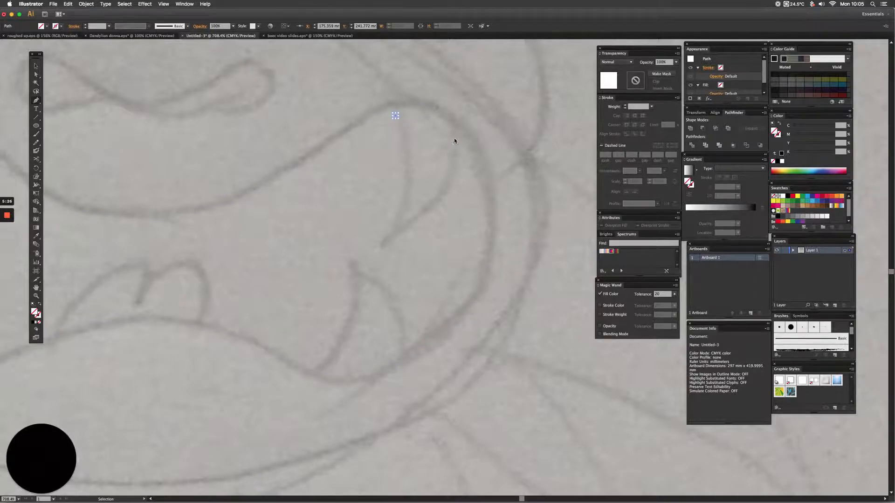
key(super+y)
drag(458, 136, 481, 164)
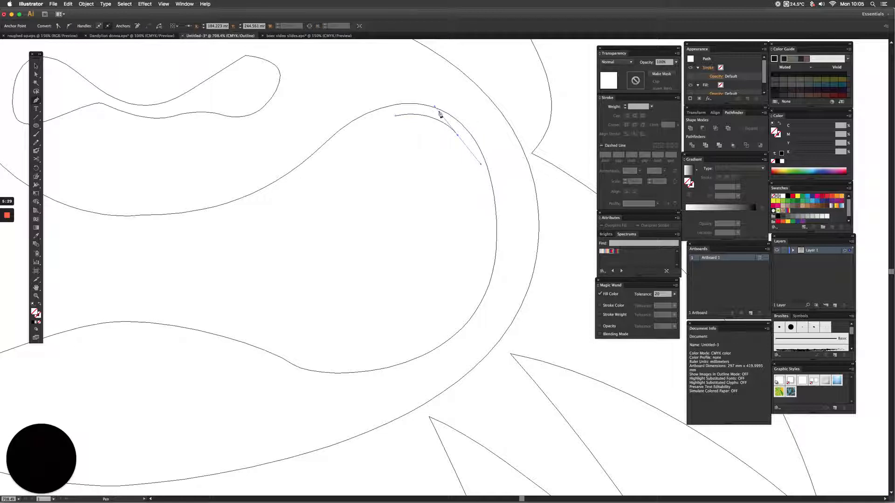
click(458, 136)
key(super+t)
key(super+y)
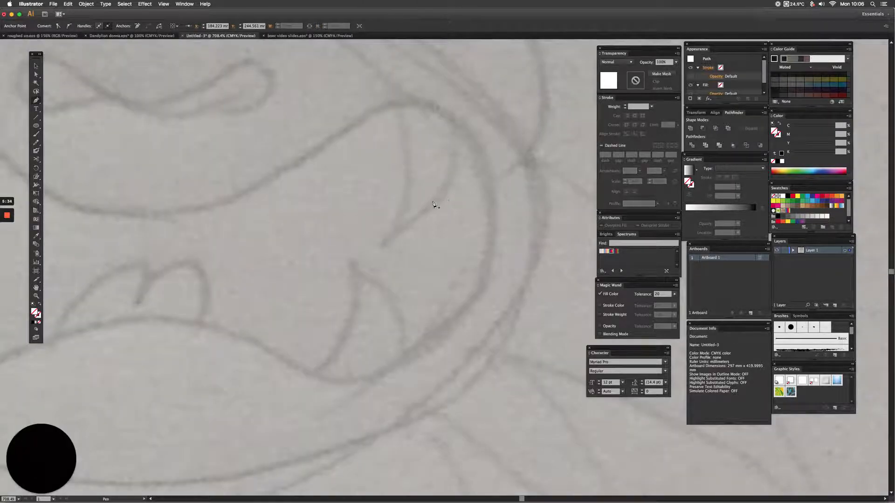
mouse_move(385, 248)
mouse_down()
mouse_move(423, 208)
mouse_move(460, 199)
mouse_up()
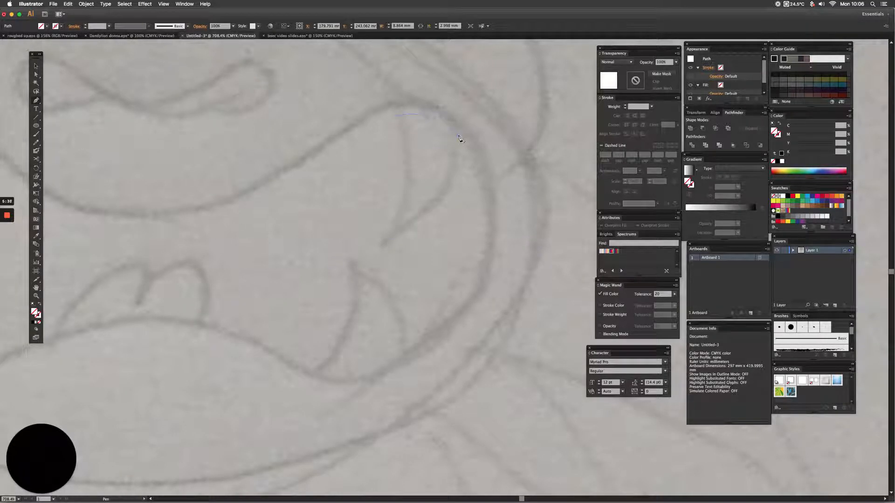
click(457, 136)
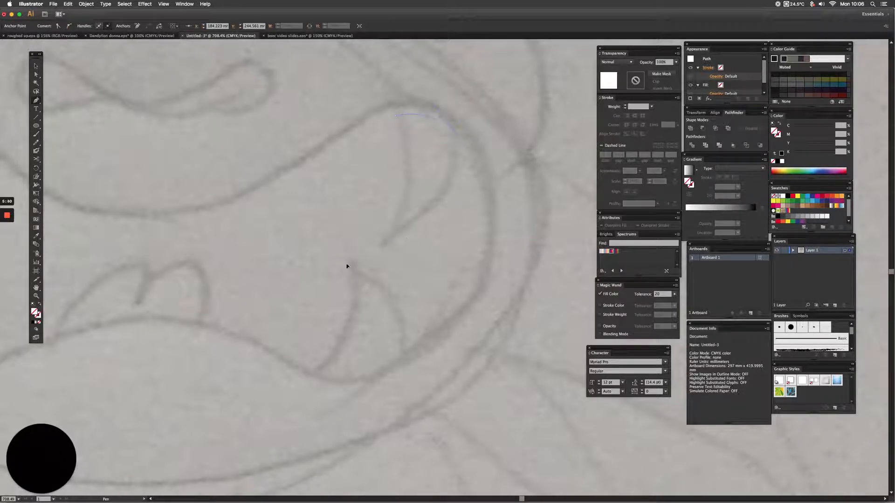
click(396, 237)
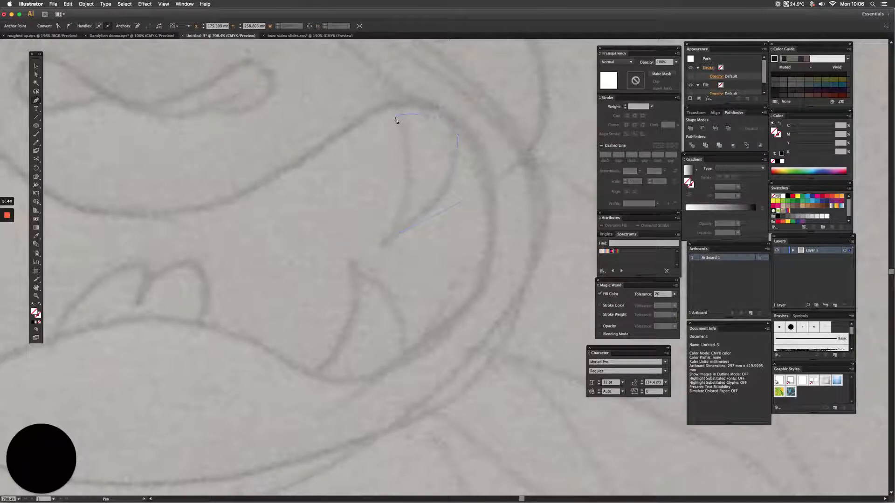
super+click(373, 79)
Trace the lower-right fang as a closed curved path, starting from its tip and following its base along the lower lip.
click(349, 263)
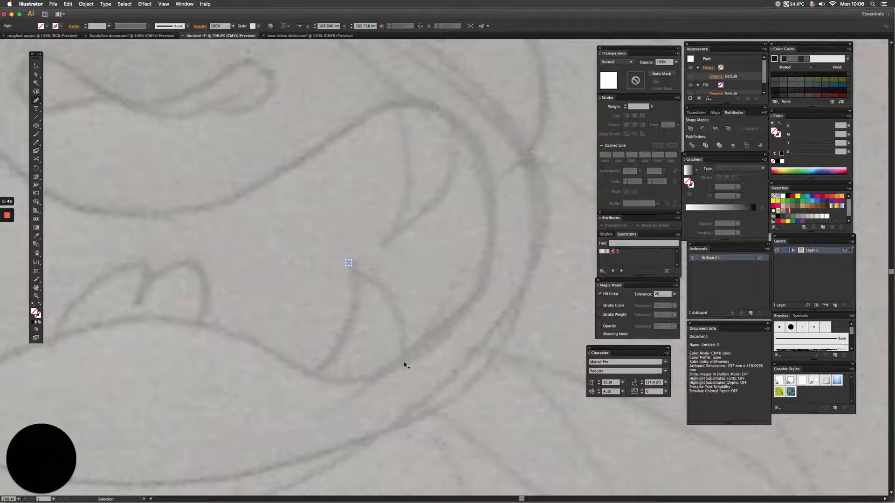
key(super+y)
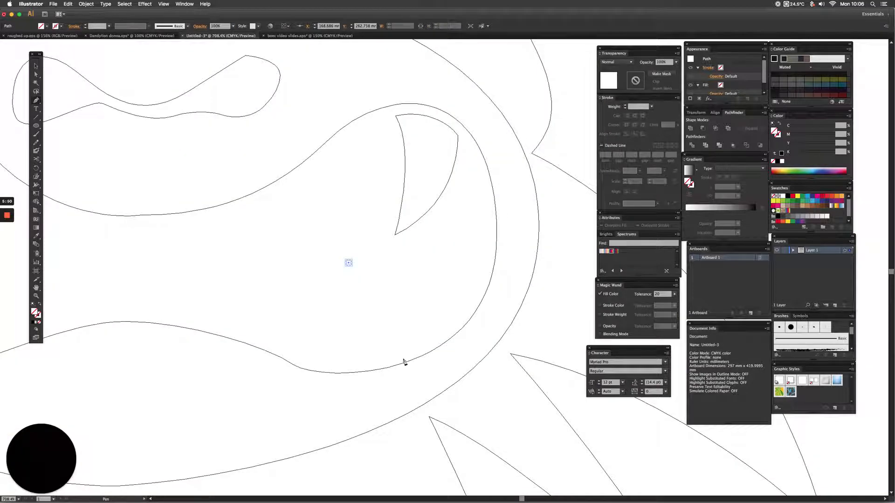
key(super+y)
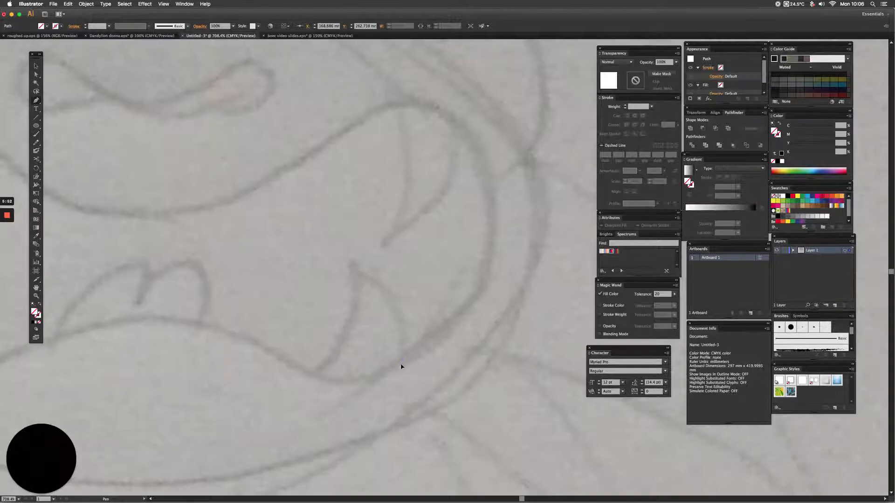
drag(404, 362, 396, 417)
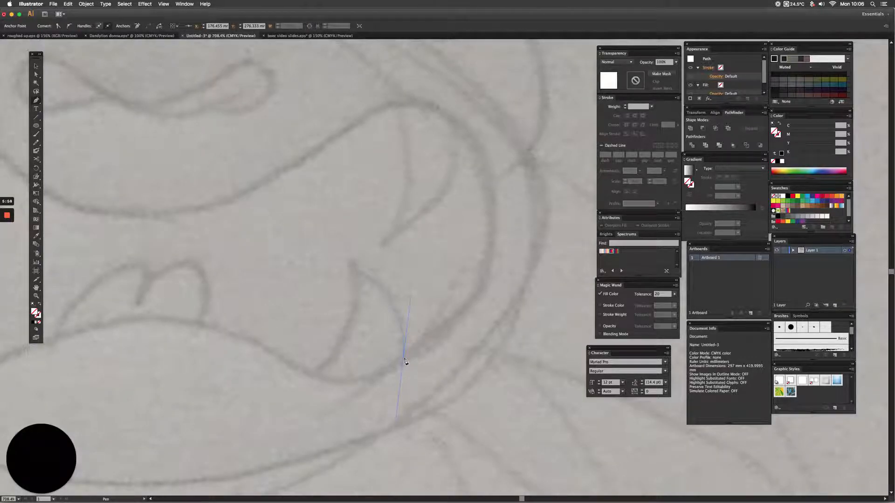
click(404, 359)
drag(320, 371, 279, 358)
click(320, 371)
Trace the pair of rounded front teeth at the middle of the lower lip as one closed path, with a notch between them.
scroll(476, 262, left, 6)
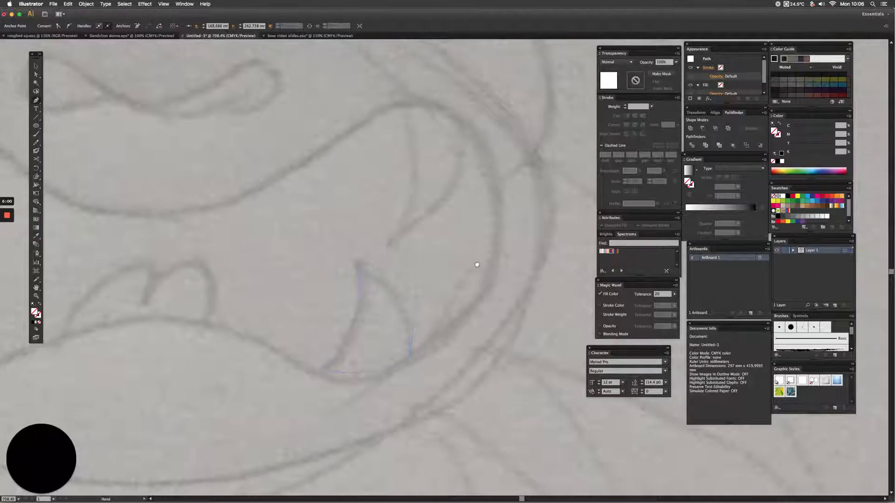
click(206, 319)
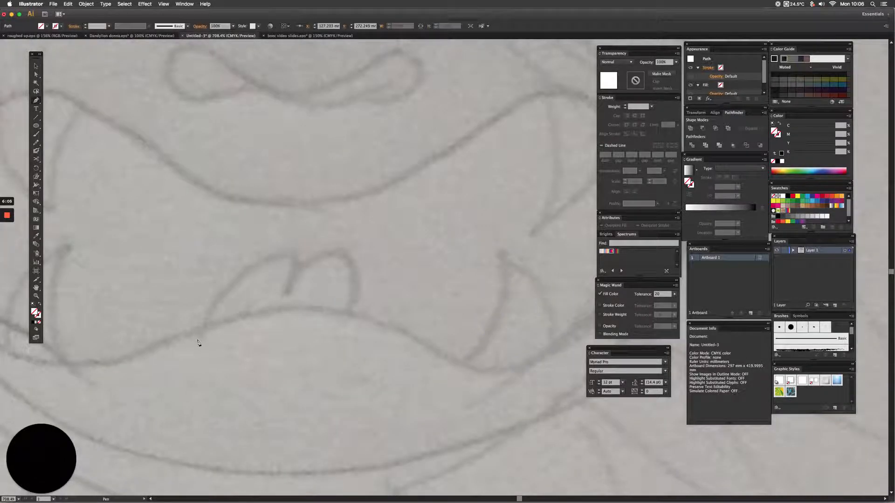
key(ctrl+z)
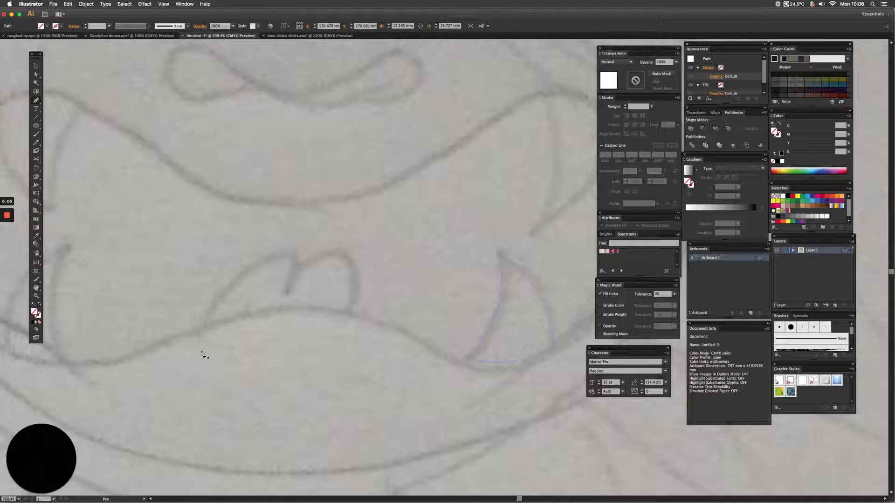
key(ctrl+z)
drag(277, 255, 329, 255)
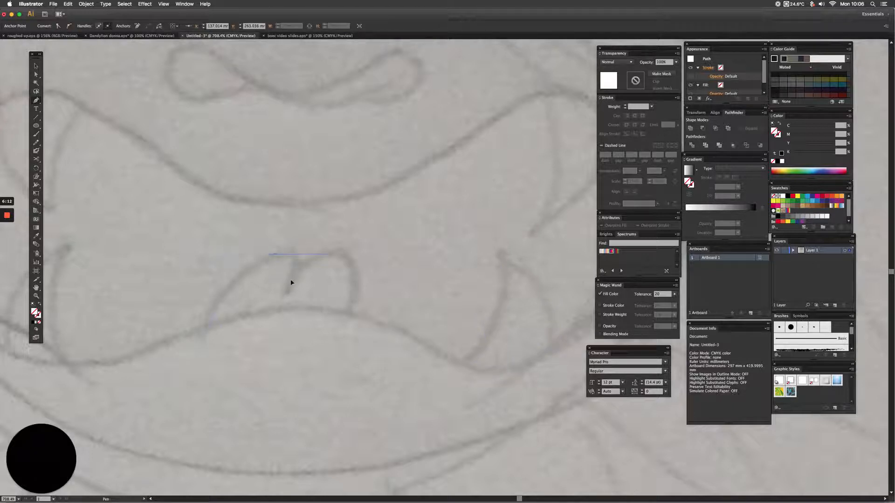
click(275, 255)
drag(294, 276, 286, 297)
click(294, 276)
drag(334, 255, 355, 252)
drag(336, 334, 333, 342)
click(202, 349)
Trace the upper-left fang as a closed path, following the upper lip and coming to a point inside the mouth.
key(space)
drag(38, 382, 193, 391)
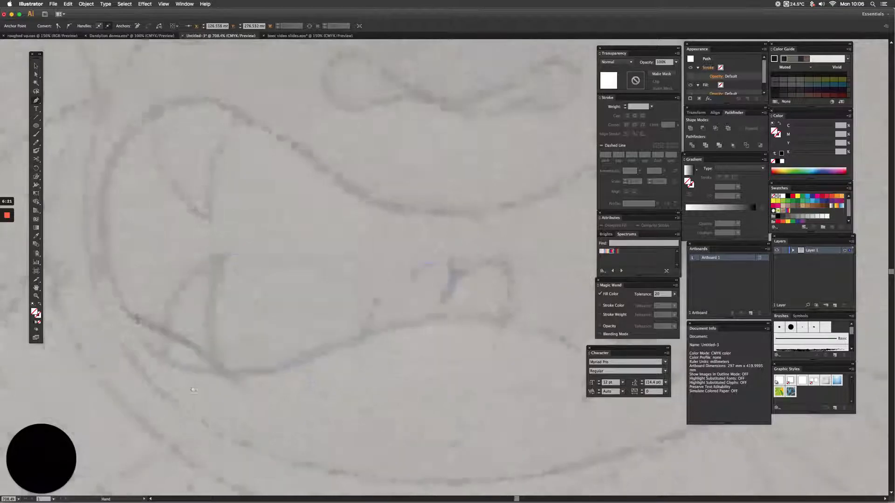
click(240, 121)
drag(159, 118, 121, 141)
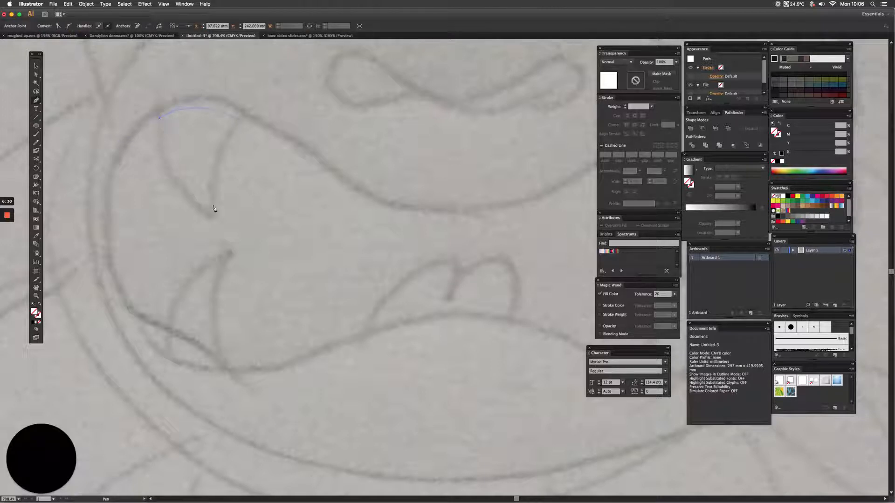
drag(207, 213, 269, 236)
drag(243, 120, 254, 110)
Trace the lower-left fang as a closed curved path, starting from its tip and following its base along the lower lip.
click(229, 254)
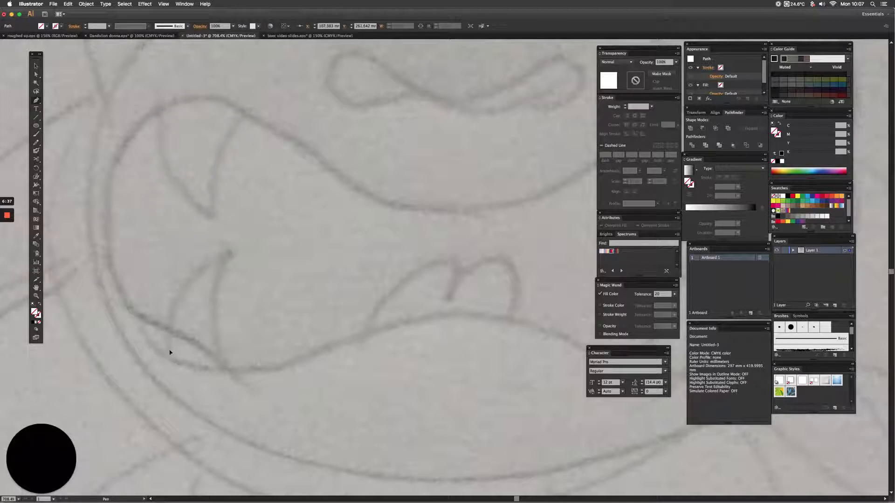
drag(170, 348, 181, 416)
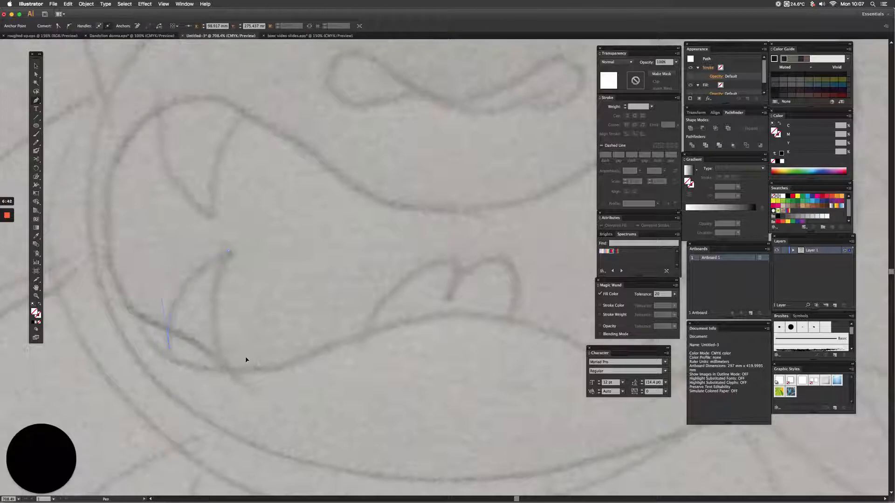
drag(229, 363, 221, 362)
drag(255, 207, 250, 207)
key(v)
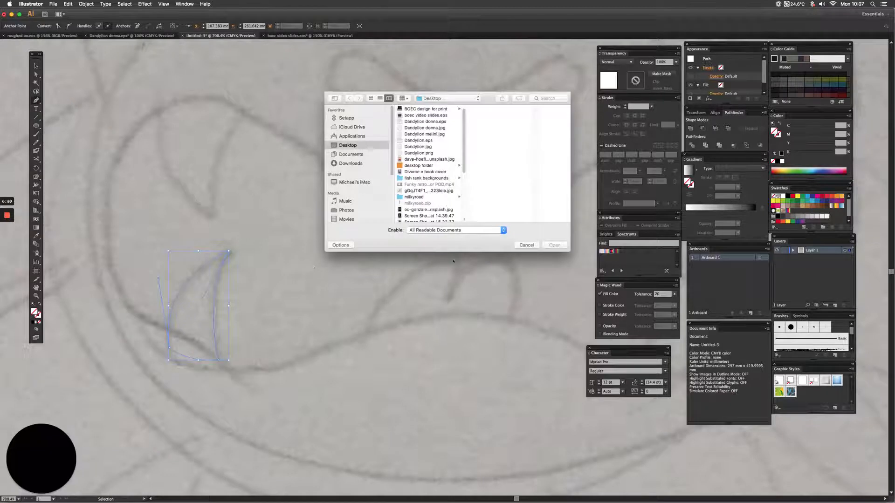
key(space)
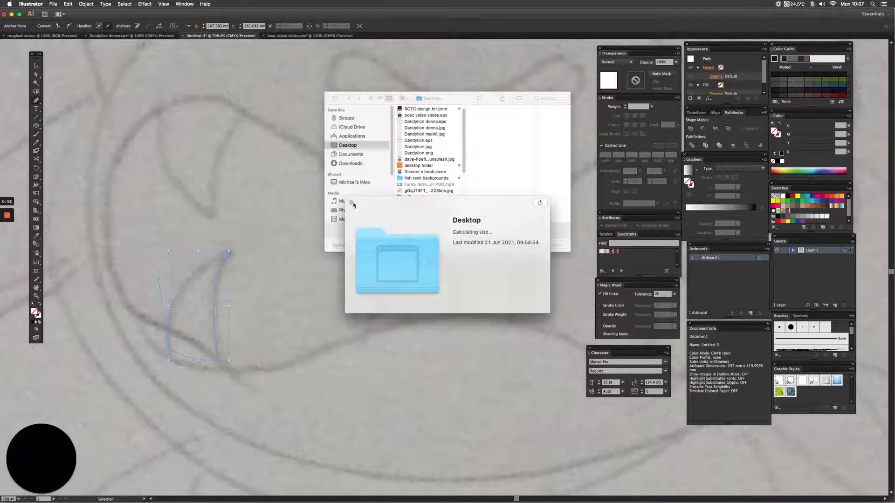
click(351, 203)
click(515, 245)
Fit the whole artboard in view and check all traced shapes in Outline view, then return to Preview.
key(super+0)
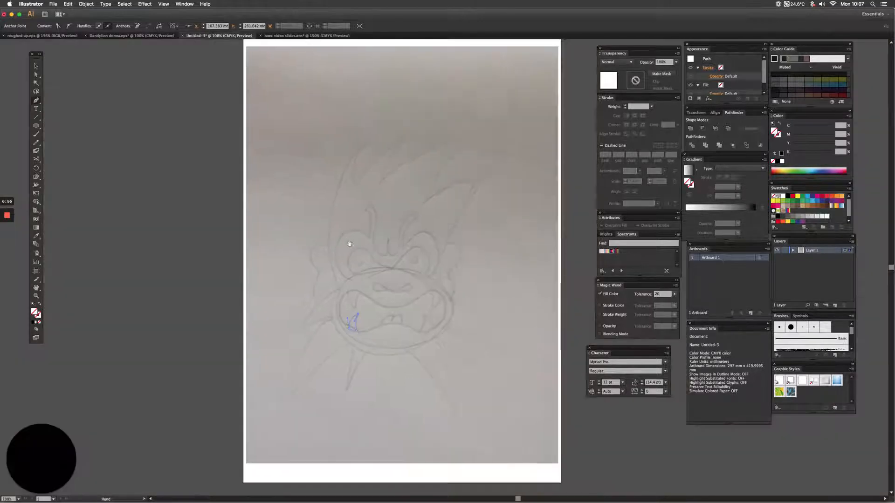
key(super+y)
key(p)
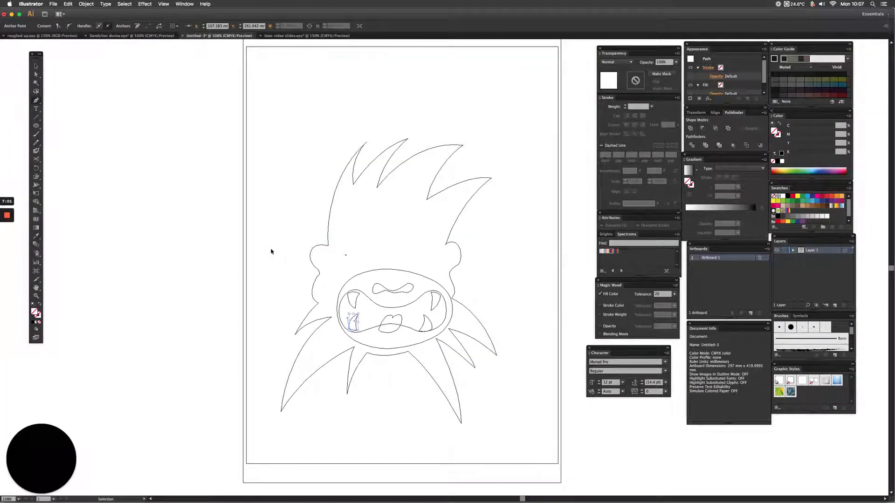
key(super+y)
Start the eye-surround path with the Pen tool at the left eye's outer side, tracing over both eyes and the dip between them.
key(super+space)
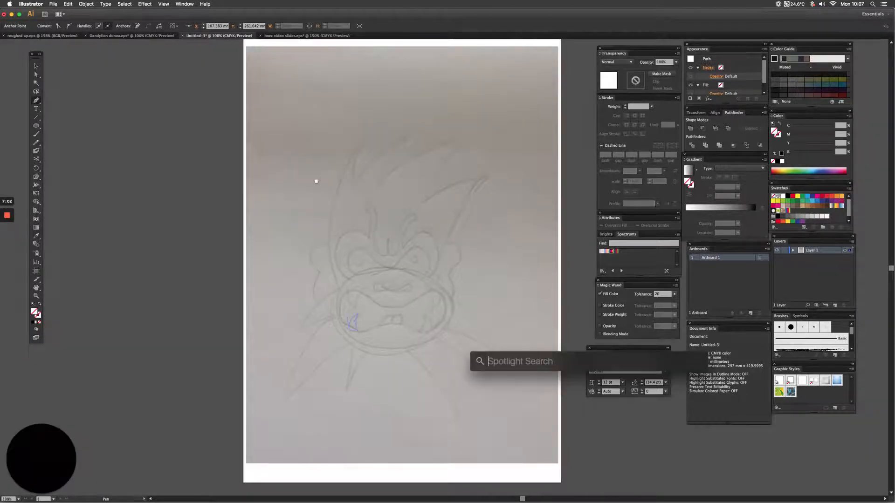
drag(313, 180, 474, 303)
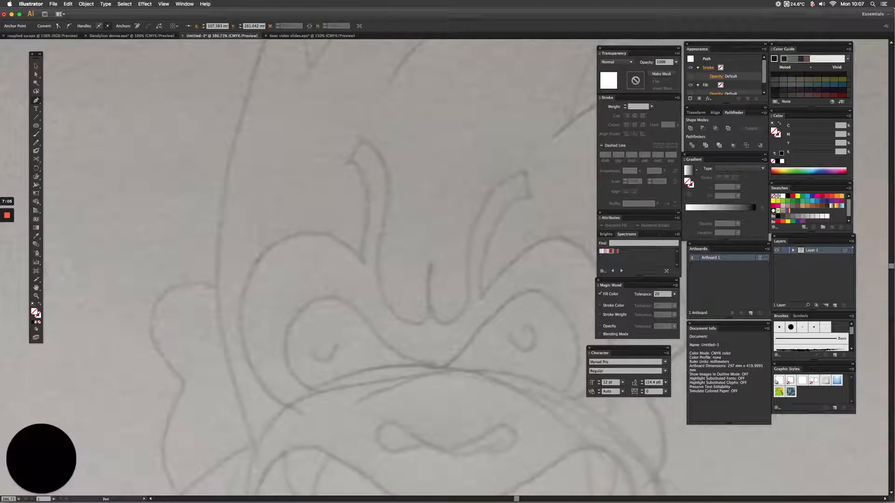
key(super+z)
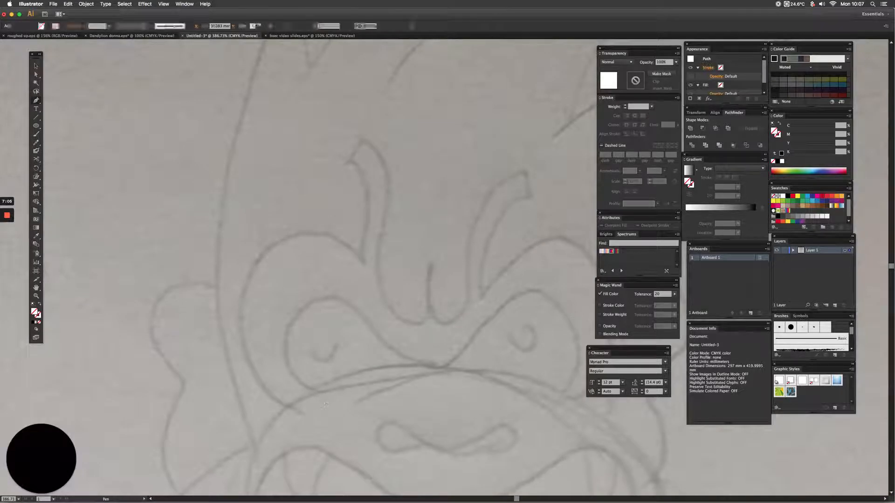
drag(283, 349, 283, 315)
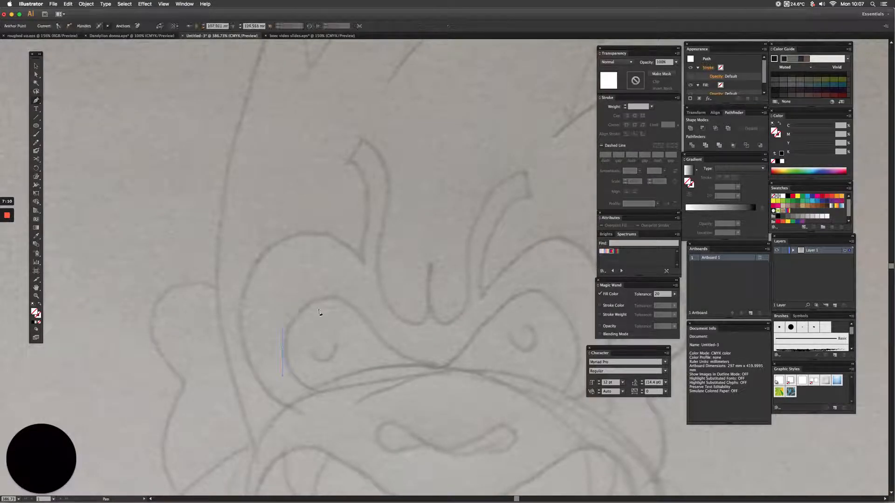
drag(330, 299, 343, 300)
drag(403, 357, 459, 353)
drag(533, 290, 553, 290)
Continue the eye-surround path down around the right eye's lower outer corner and back up the outer edge to the top of the socket.
key(space)
drag(478, 271, 466, 260)
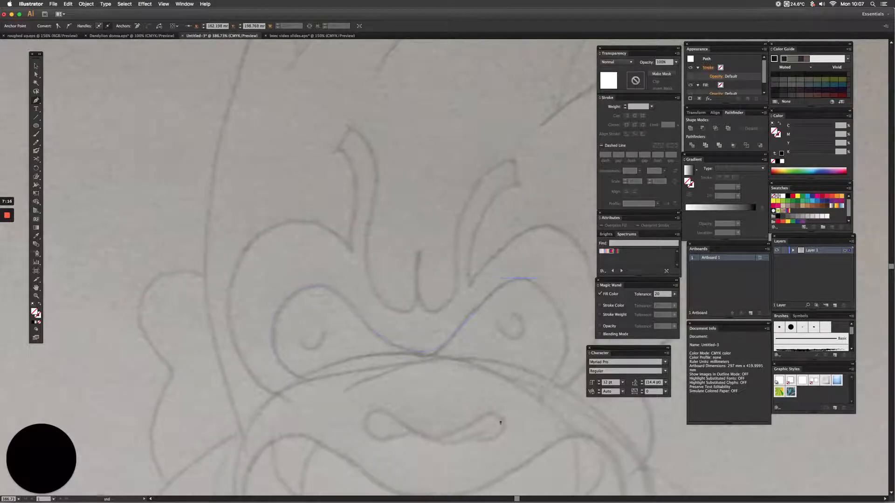
drag(494, 441, 493, 447)
click(540, 388)
key(space)
drag(455, 397, 449, 394)
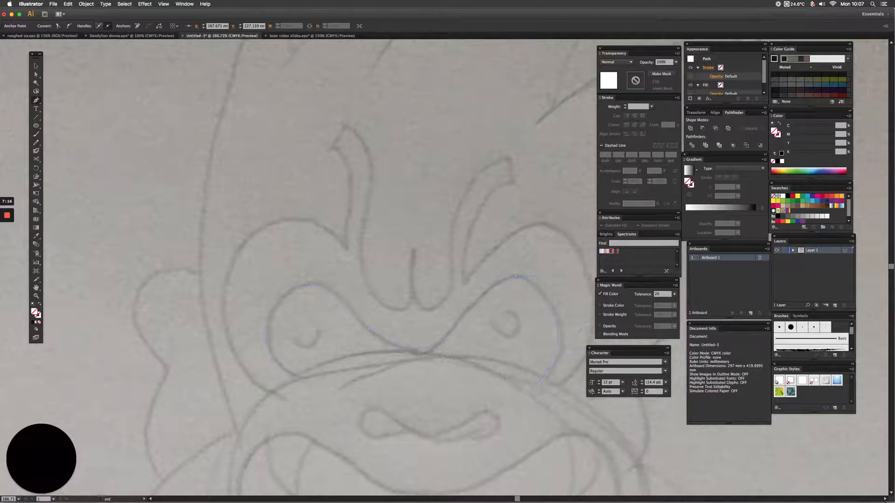
drag(521, 399, 485, 388)
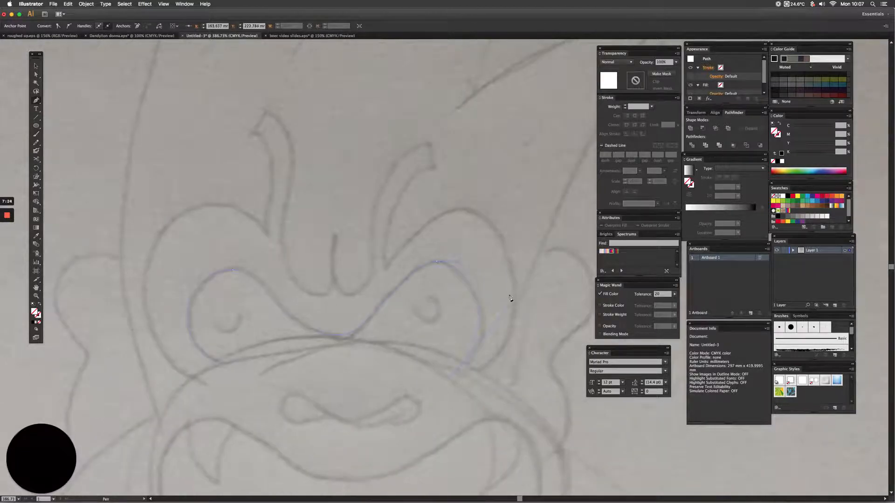
drag(514, 295, 441, 211)
Continue the path around the right brow and through the rounded folds and narrow crease between the brows.
mouse_move(470, 159)
mouse_down()
mouse_move(480, 156)
mouse_move(435, 133)
mouse_up()
click(432, 144)
drag(371, 252, 372, 268)
drag(346, 295, 344, 297)
click(332, 245)
drag(318, 296, 299, 295)
Trace the left brow and the left socket's outer edge, closing the eye-surround path below the left eye.
drag(264, 109, 268, 104)
click(270, 106)
drag(267, 237, 271, 254)
drag(209, 205, 173, 205)
drag(145, 299, 146, 320)
drag(275, 406, 279, 406)
drag(229, 370, 279, 299)
drag(286, 337, 395, 307)
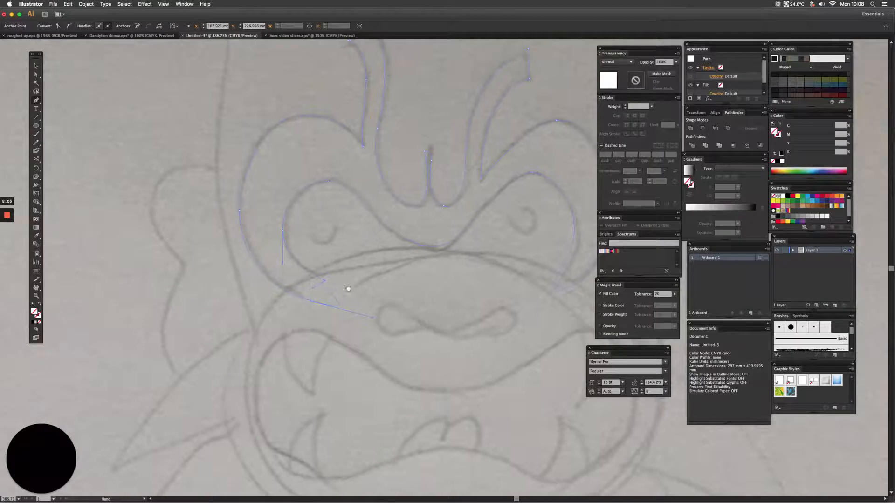
Undo the stray anchor beside the left ear and check the finished eye-surround shape in Outline view.
click(261, 176)
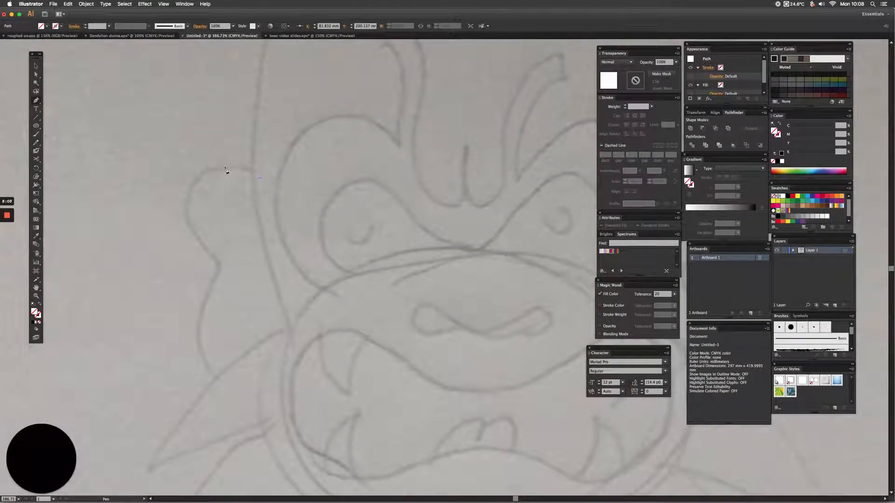
key(super+z)
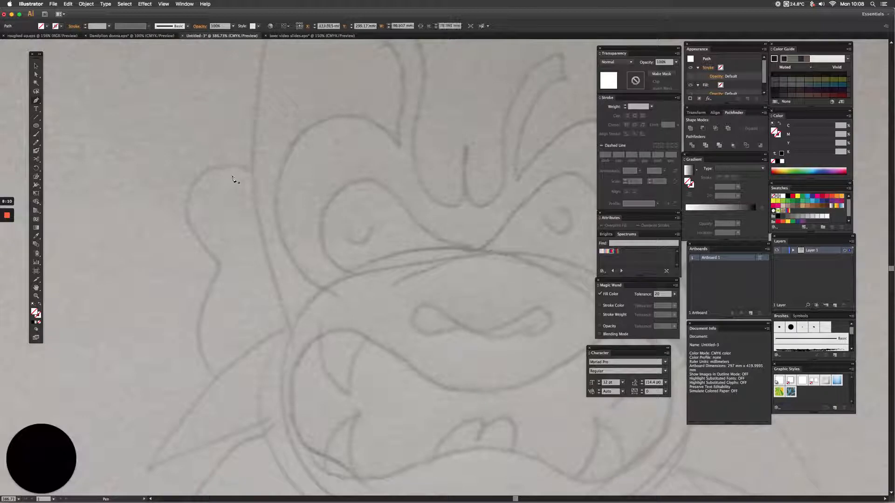
key(super+y)
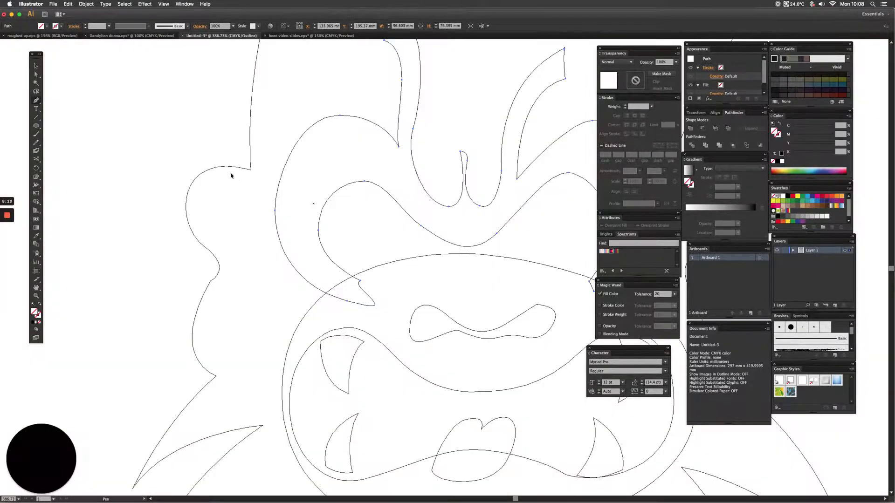
Draw a pupil circle about 5.9 mm across inside the left eye and copy it level into the right eye.
key(super+0)
scroll(276, 224, right, 5)
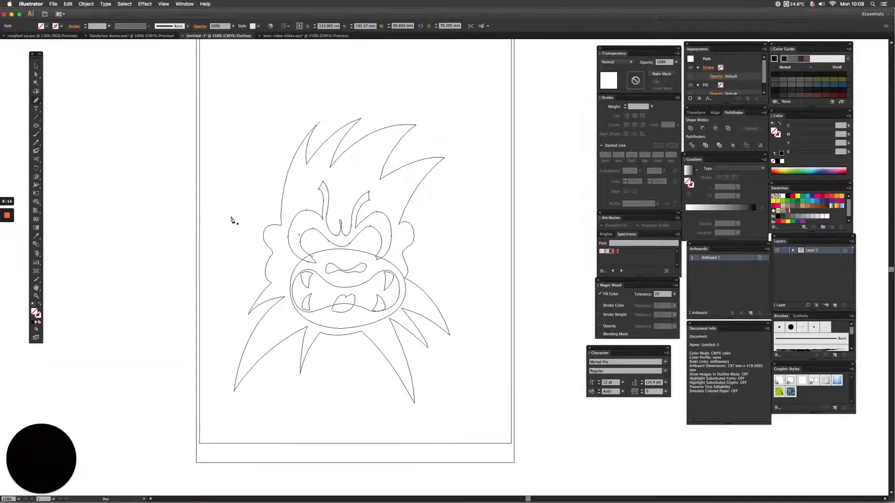
click(36, 126)
key(super+space)
drag(322, 211, 426, 299)
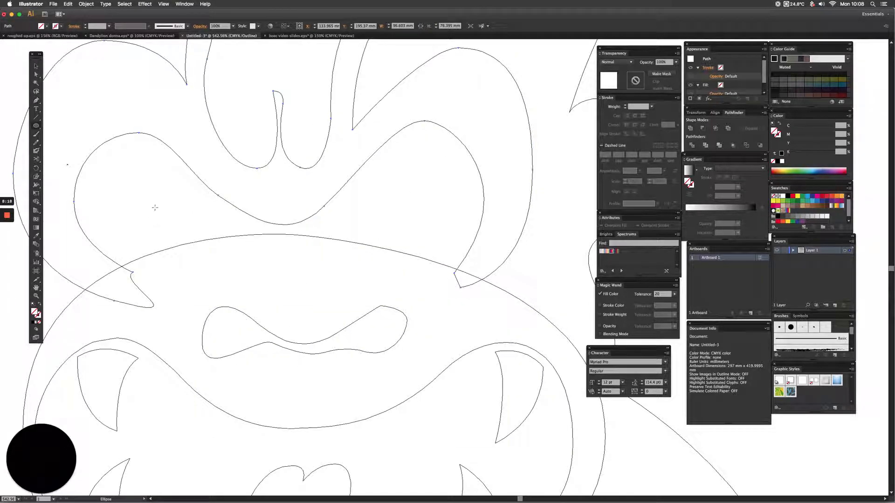
drag(155, 207, 172, 221)
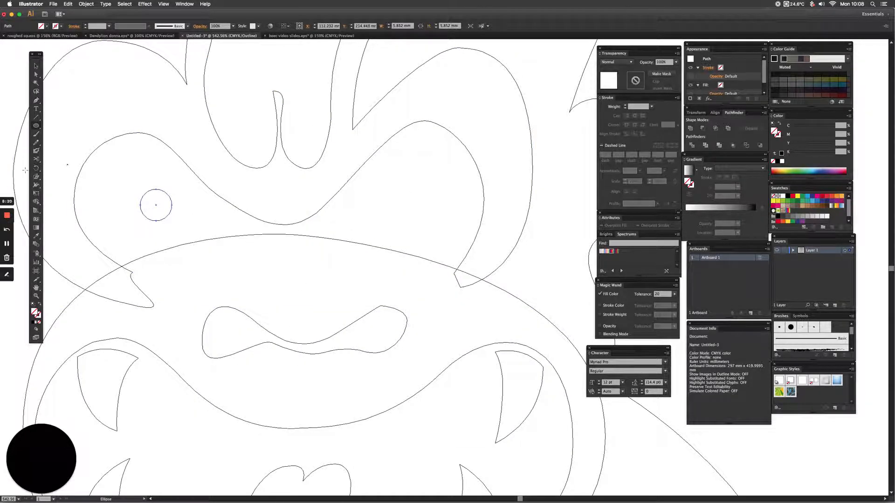
click(36, 66)
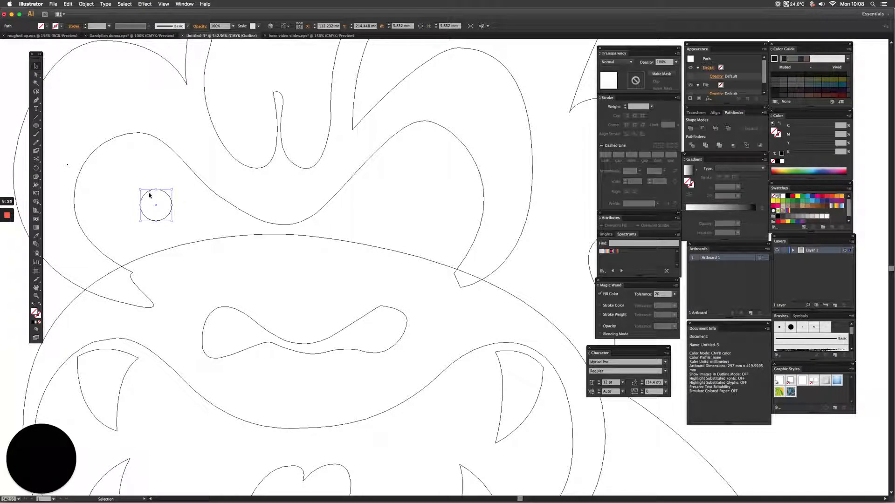
drag(150, 194, 388, 191)
Draw a smaller circle overlapping the upper edge of the right pupil and divide the two circles with Pathfinder.
key(l)
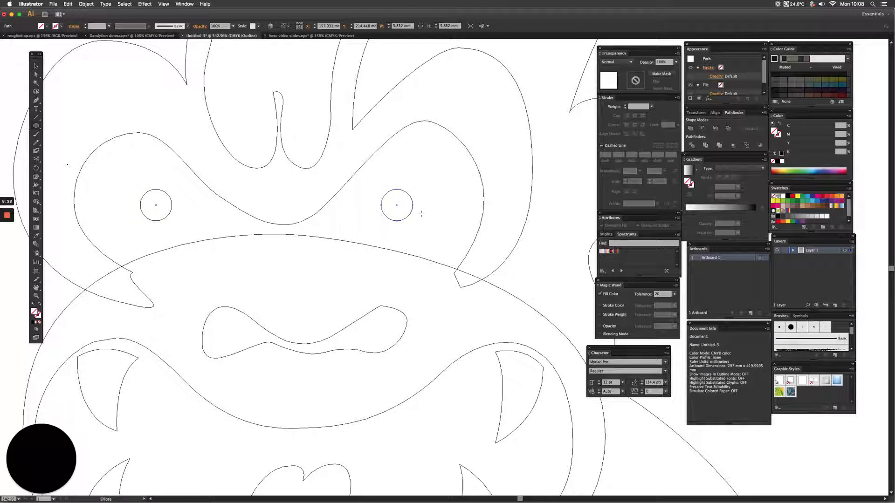
drag(401, 192, 417, 223)
click(36, 66)
click(377, 184)
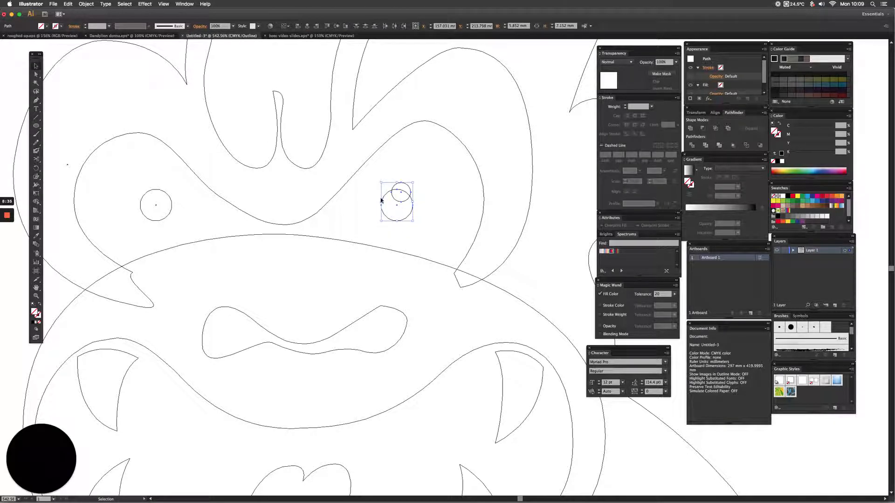
click(692, 147)
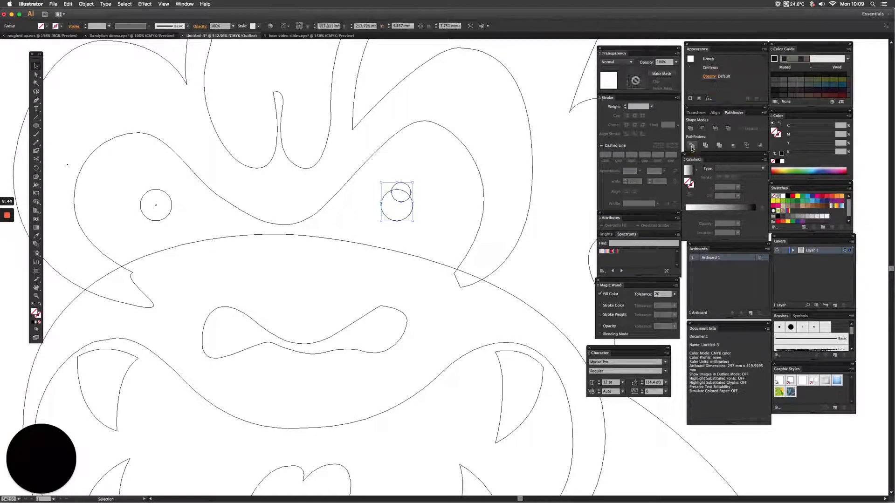
Ungroup the divided right pupil and delete the small circle's pieces, leaving a round notch in the pupil.
click(406, 200)
click(410, 217)
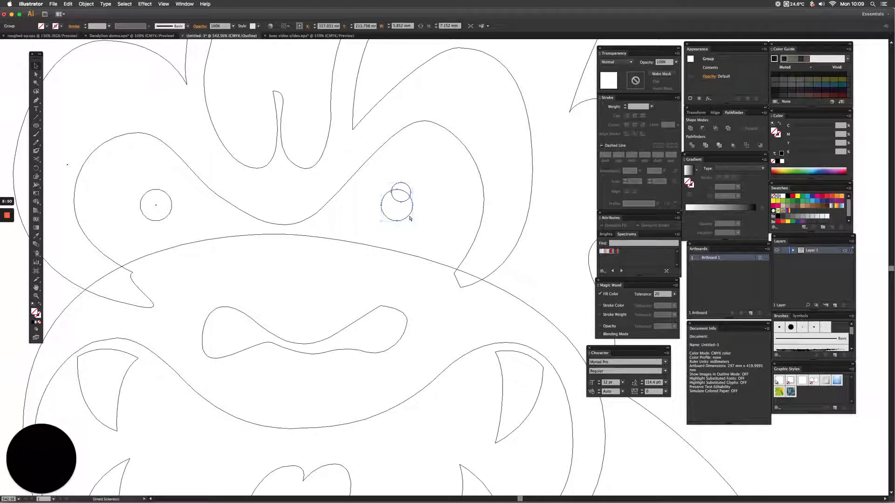
key(shift+super+g)
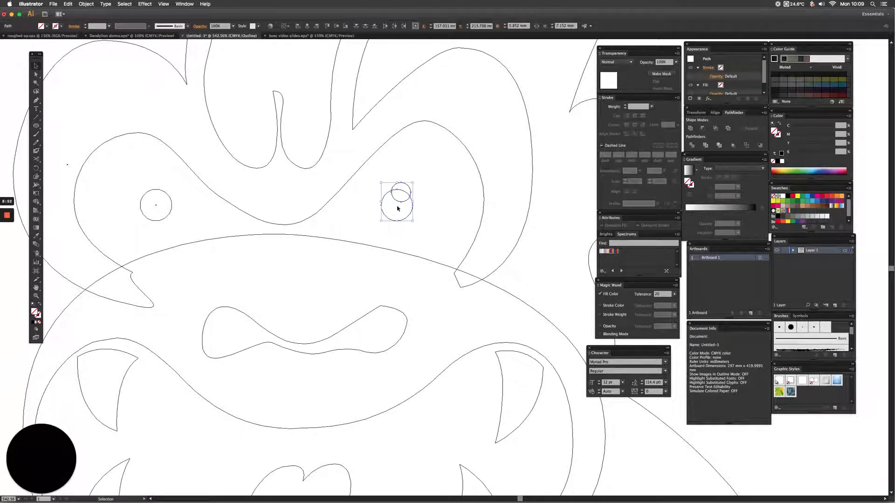
click(367, 190)
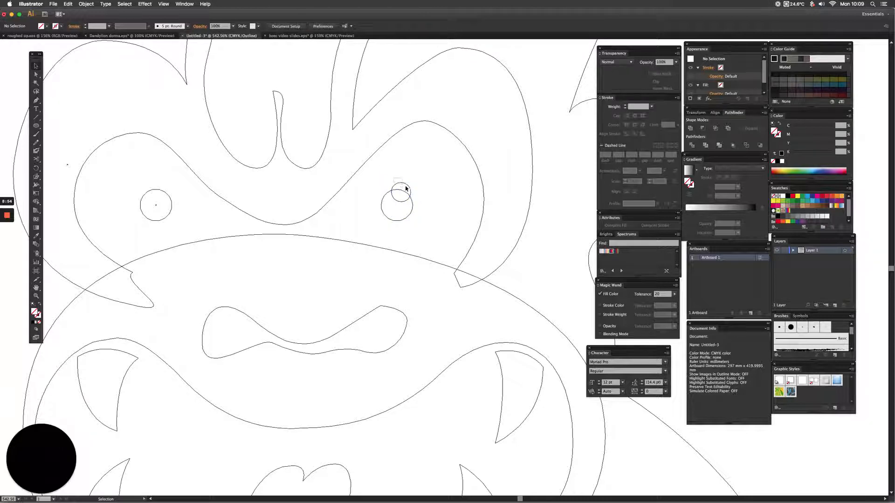
click(406, 188)
key(Delete)
Replace the plain left pupil with a copy of the notched right pupil.
click(155, 206)
key(Delete)
click(395, 208)
drag(387, 209, 171, 212)
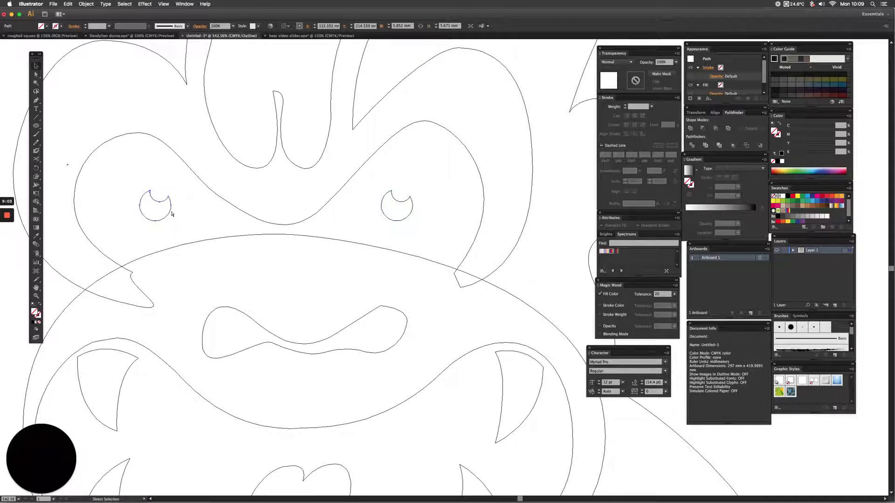
Switch from Outline to Preview and delete the placed pencil sketch behind the traced paths.
key(super+0)
click(326, 231)
drag(355, 219, 285, 215)
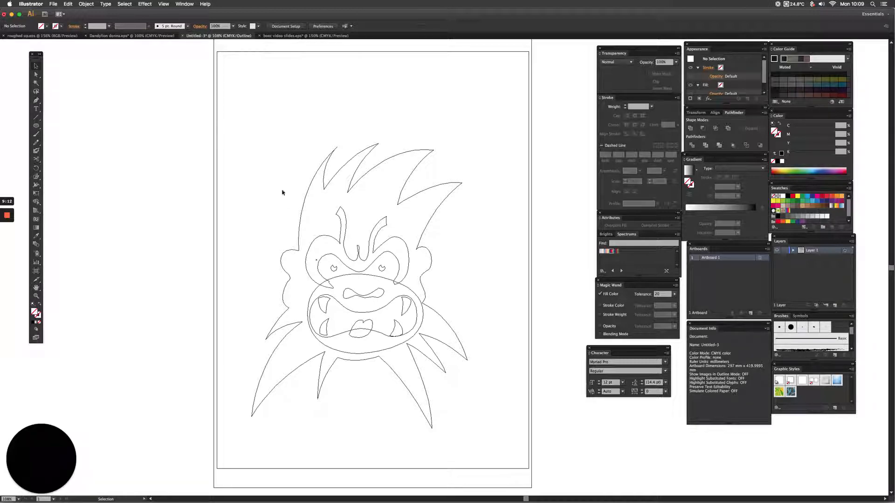
key(super+y)
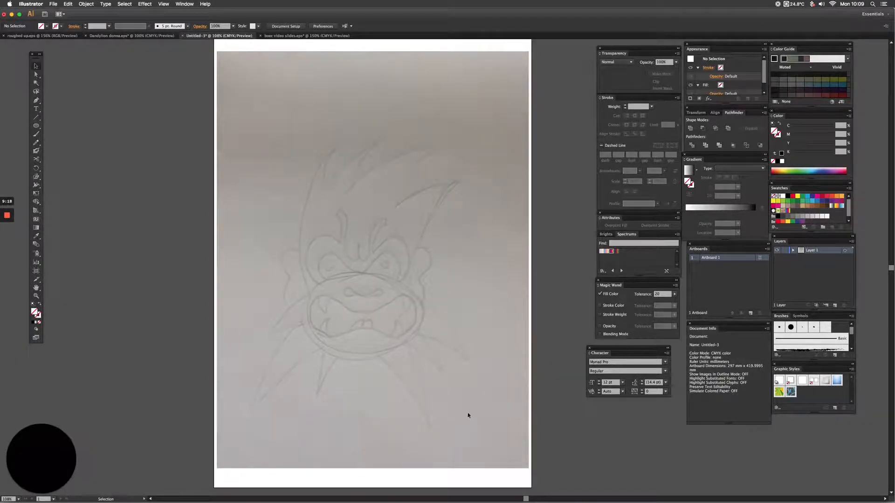
key(super+a)
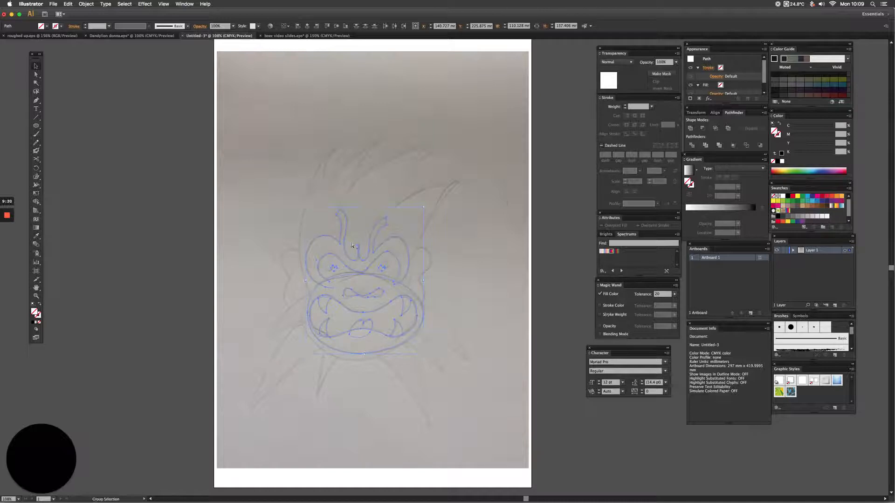
key(super+a)
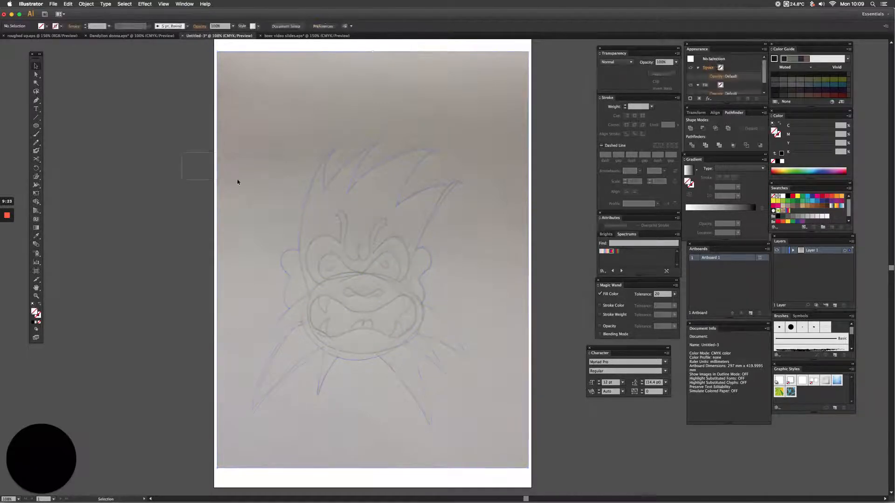
key(shift+super+a)
click(247, 192)
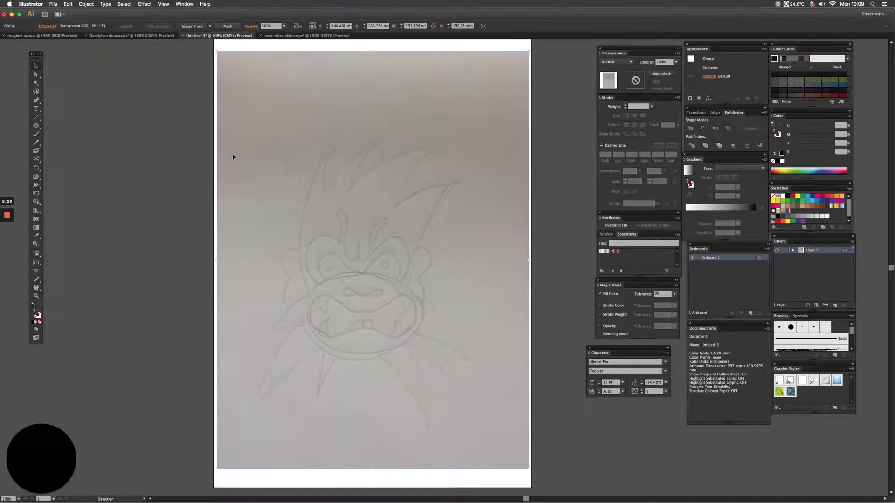
key(Delete)
Fill all the traced shapes with the dark brown swatch, C 55, M 60, Y 65, K 40.
key(super+a)
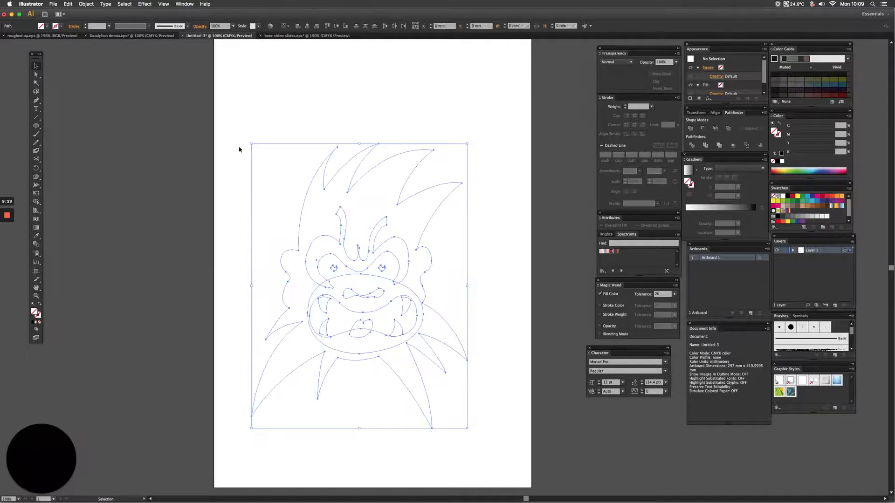
click(798, 205)
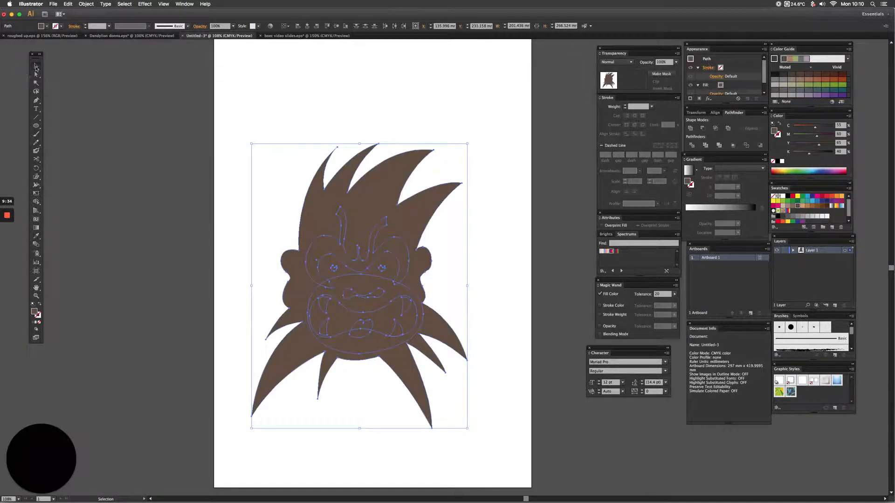
click(118, 171)
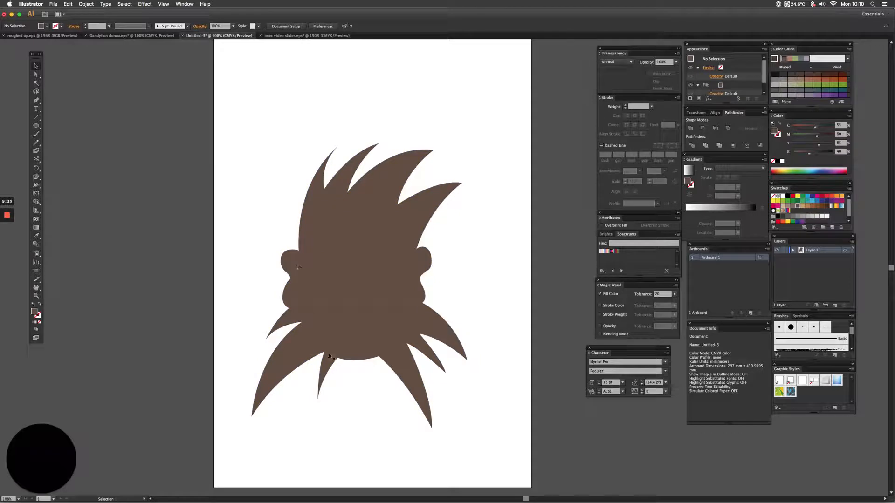
Fill the shapes inside the head, without the head outline, with the lighter brown swatch C 40, M 45, Y 50, K 5.
click(321, 216)
click(234, 214)
drag(237, 211, 434, 348)
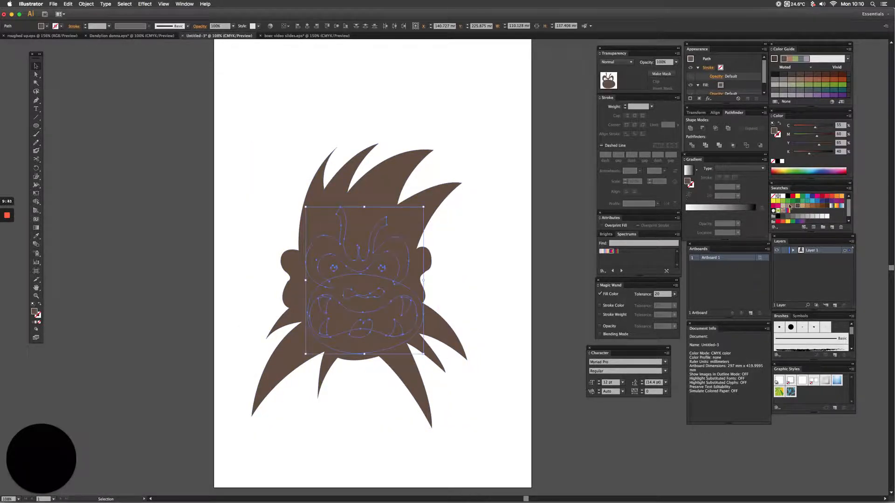
click(790, 206)
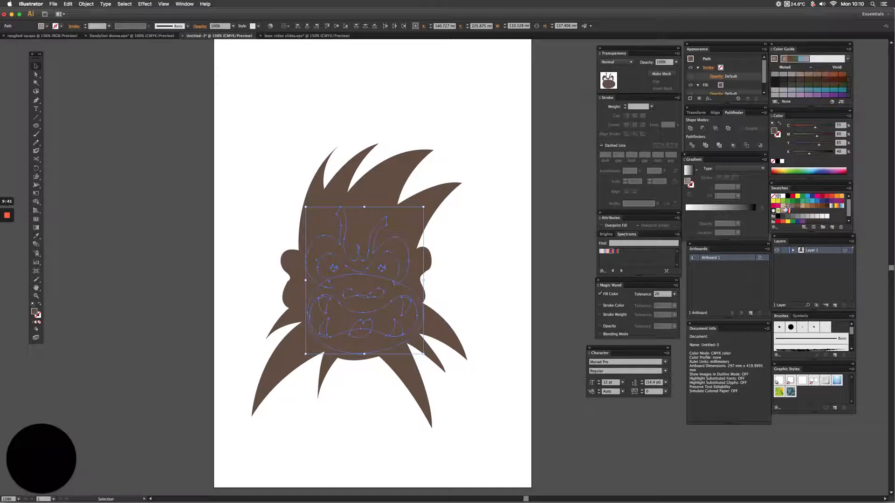
click(244, 255)
Fill the mouth shape with black and the four fangs with very light grey, K 10.
click(341, 334)
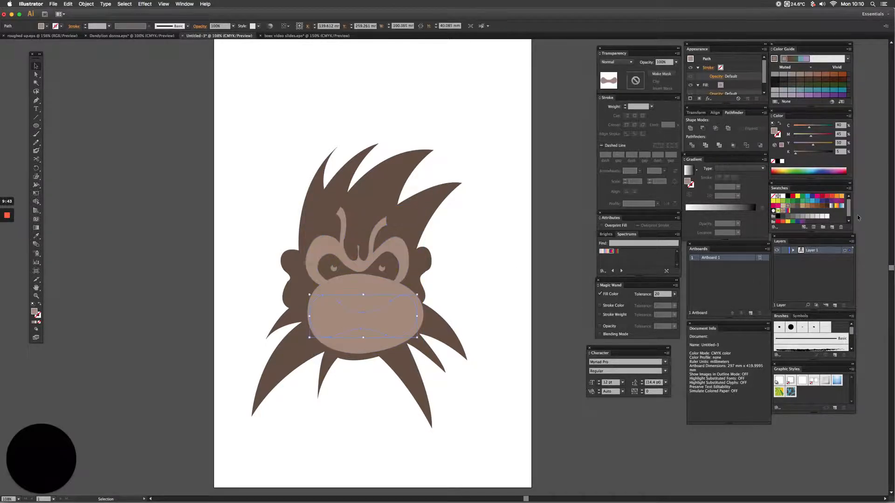
click(788, 197)
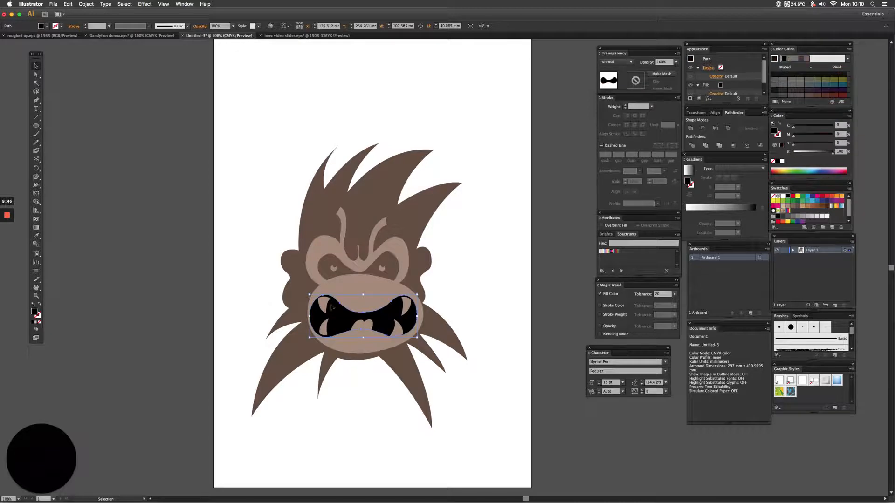
click(325, 307)
shift+click(324, 330)
shift+click(398, 330)
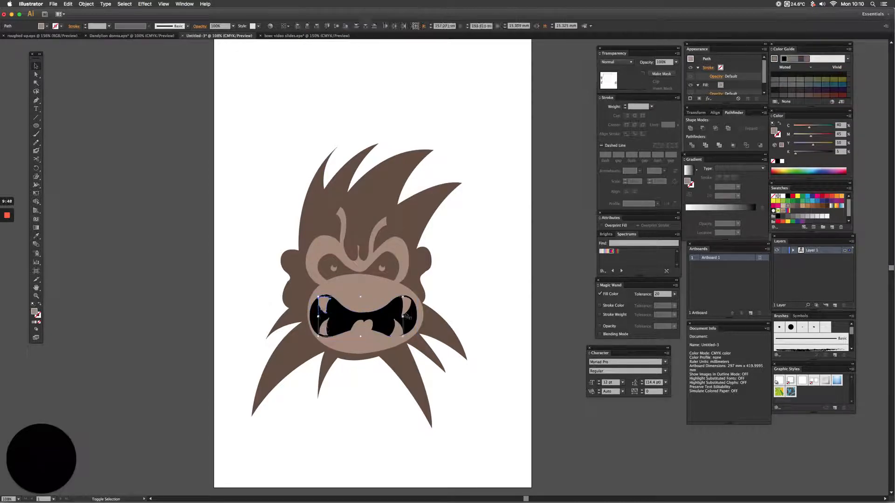
shift+click(406, 309)
click(783, 197)
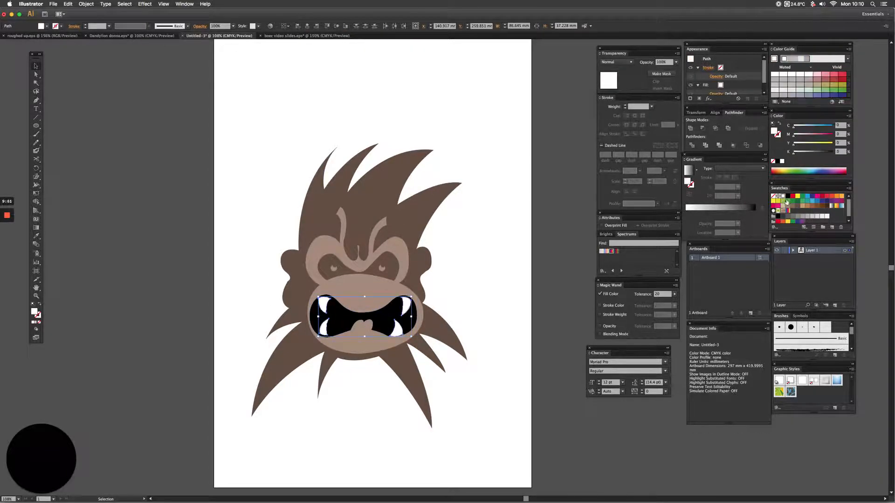
click(144, 312)
Fill the tongue with the red swatch C 15, M 100, Y 90, K 10.
click(370, 330)
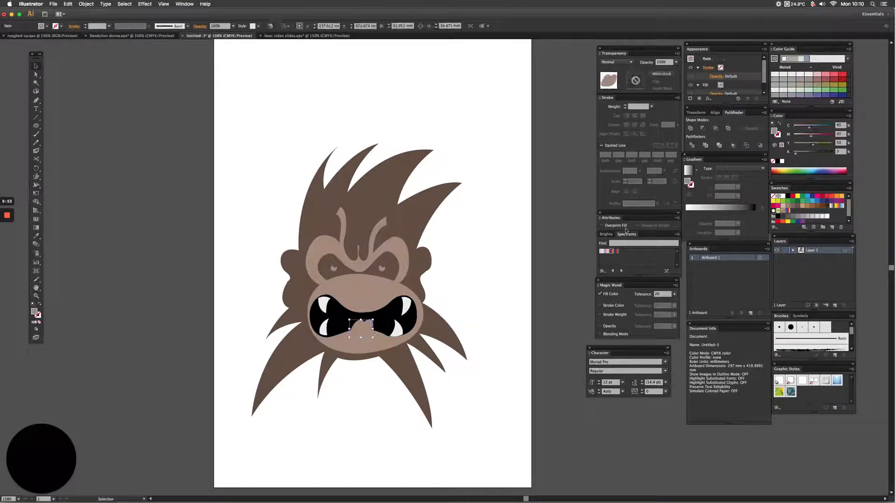
click(823, 197)
click(217, 311)
Stack the mouth and fangs in front of the tongue, try sending them to the back and undo that.
drag(270, 262, 541, 404)
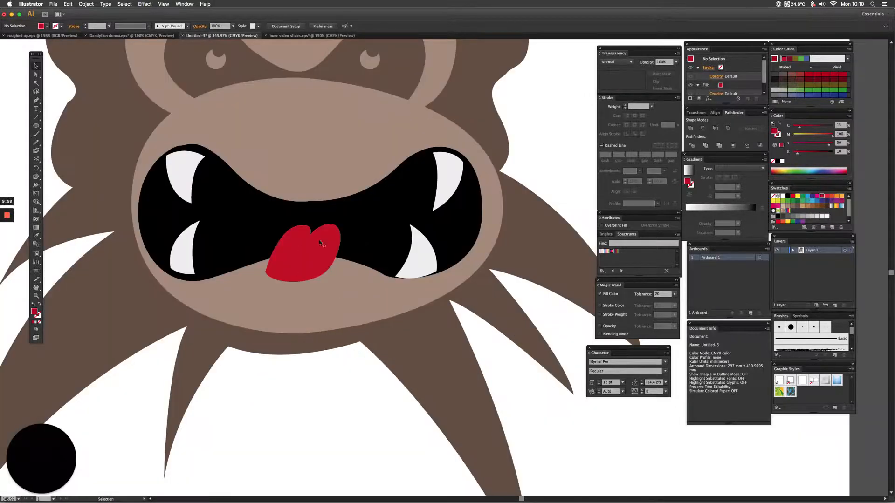
click(443, 186)
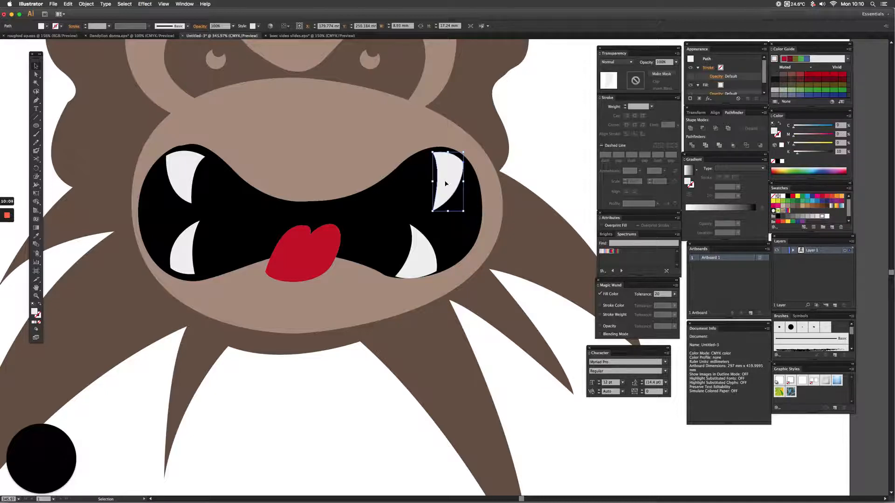
shift+click(410, 255)
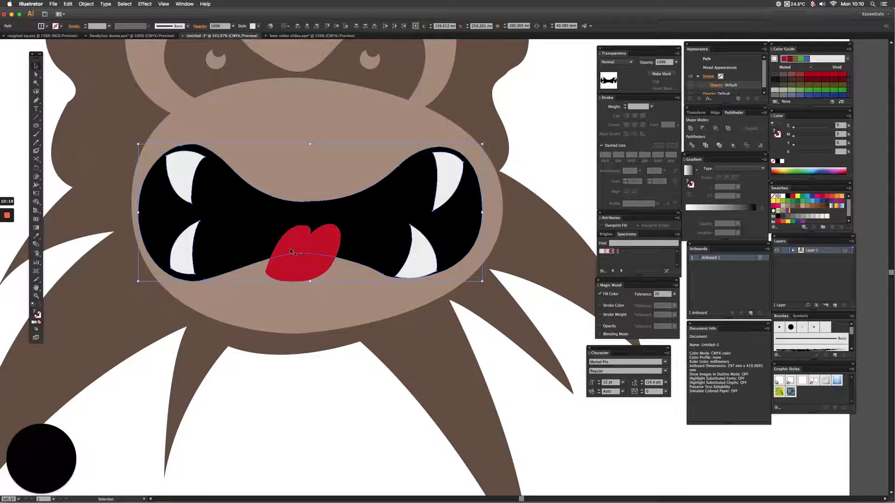
key(super)
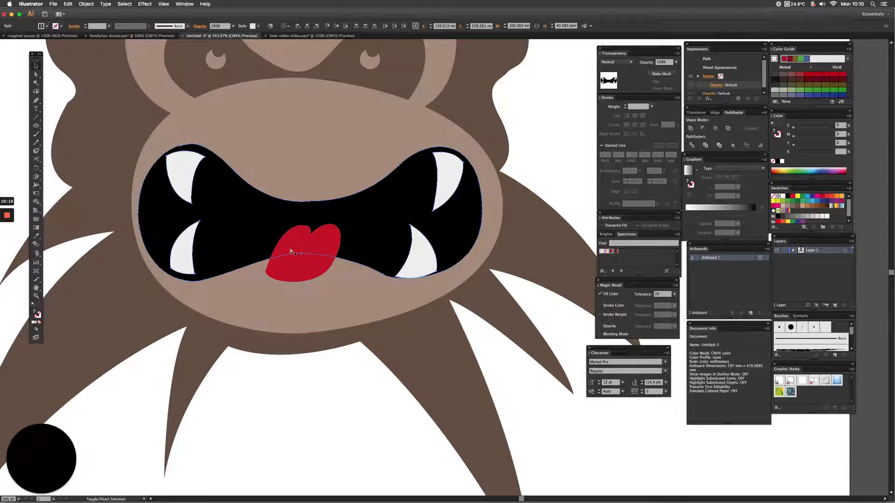
key(super+bracketleft)
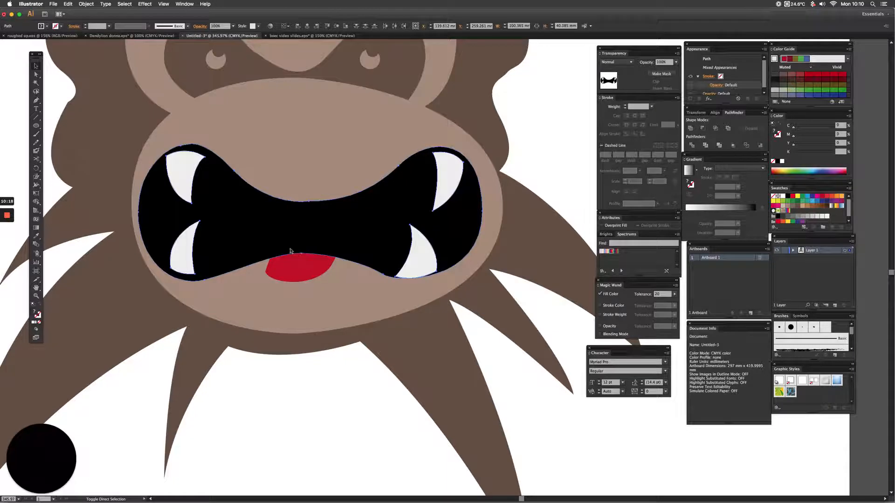
key(super+shift+bracketleft)
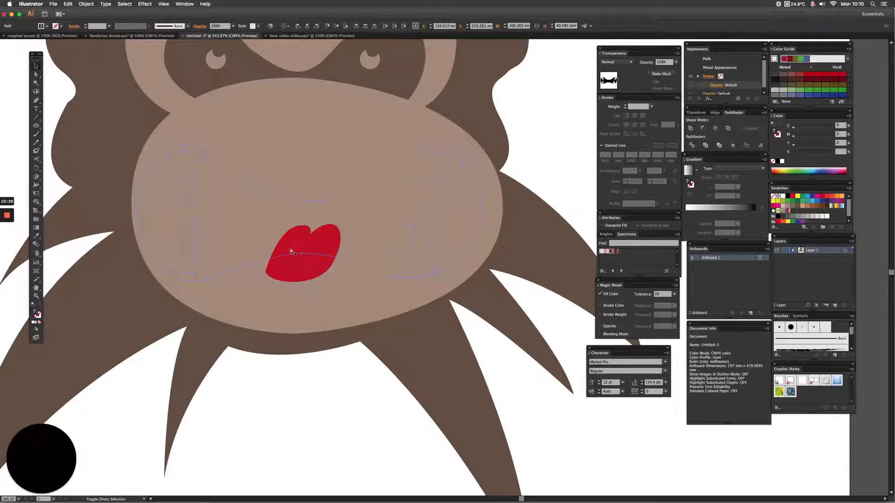
key(super+z)
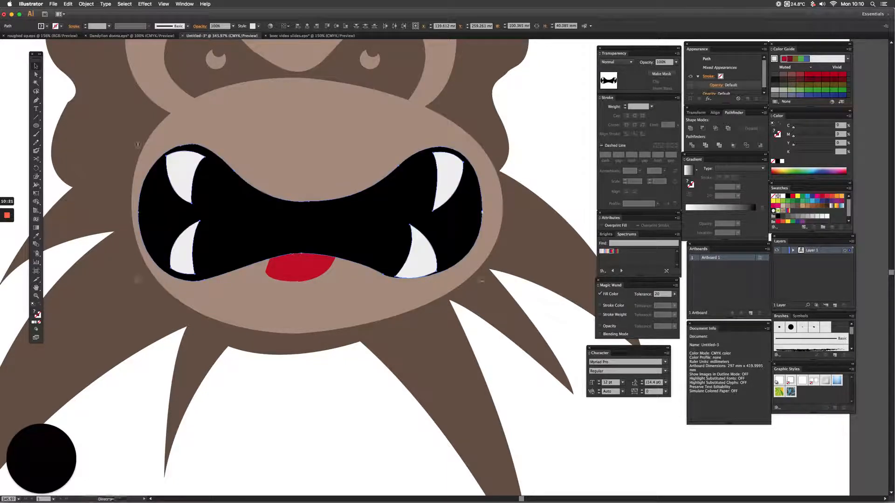
Put the tongue back in front of the mouth and check the whole character.
click(306, 267)
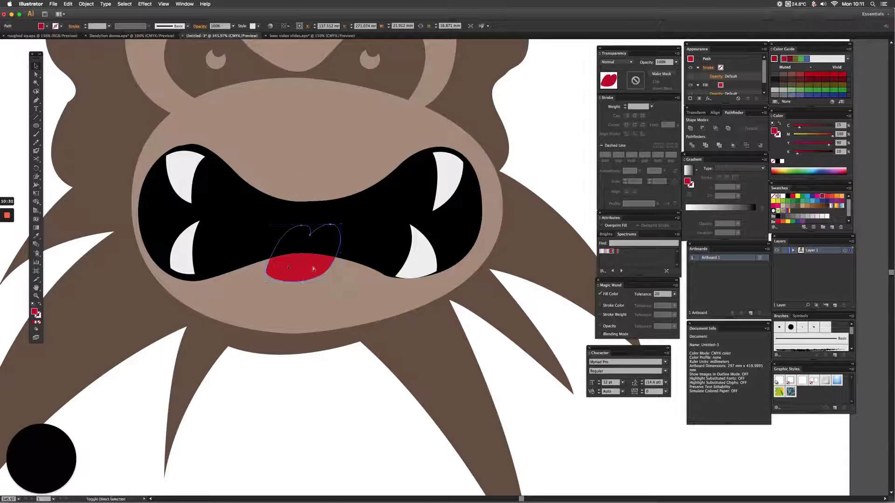
click(336, 289)
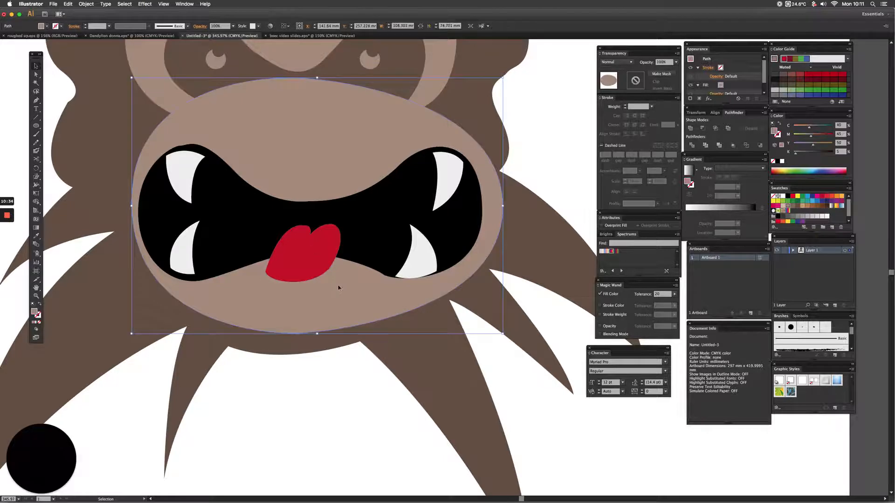
drag(283, 172, 359, 176)
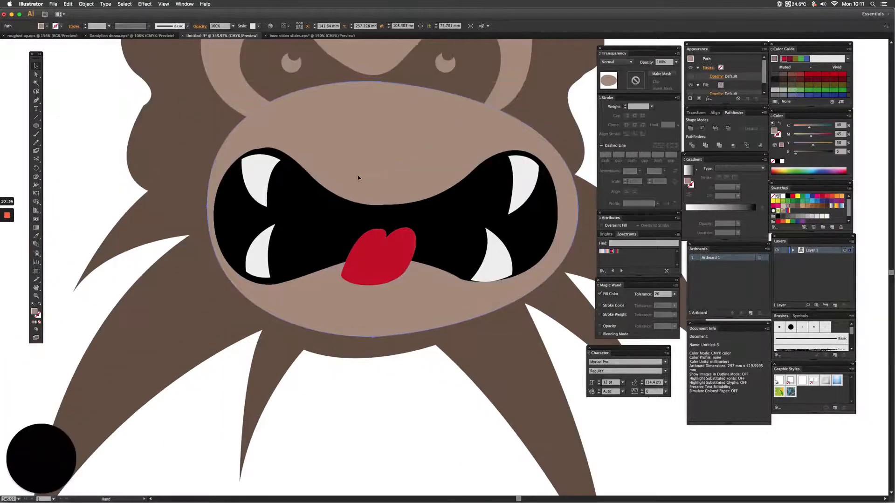
key(super+0)
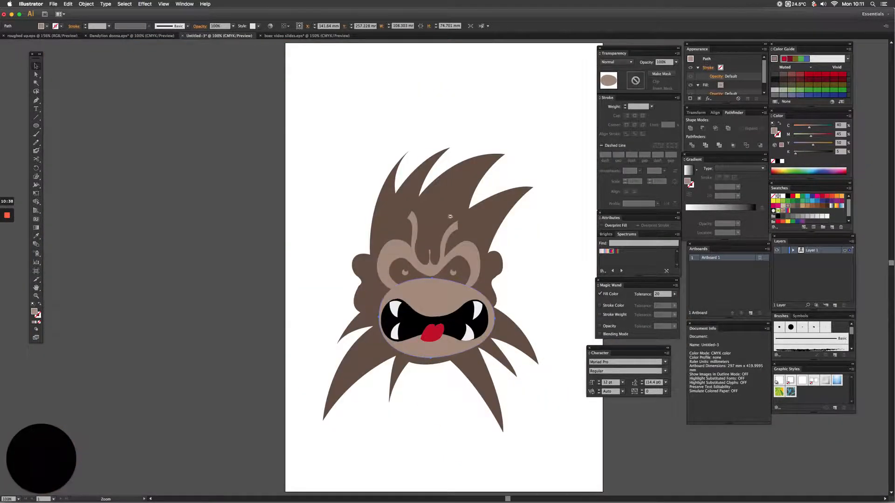
Try to move the muzzle and mouth shapes out beside the artboard and undo the move.
key(super+1)
scroll(465, 312, down, 3)
scroll(464, 311, right, 2)
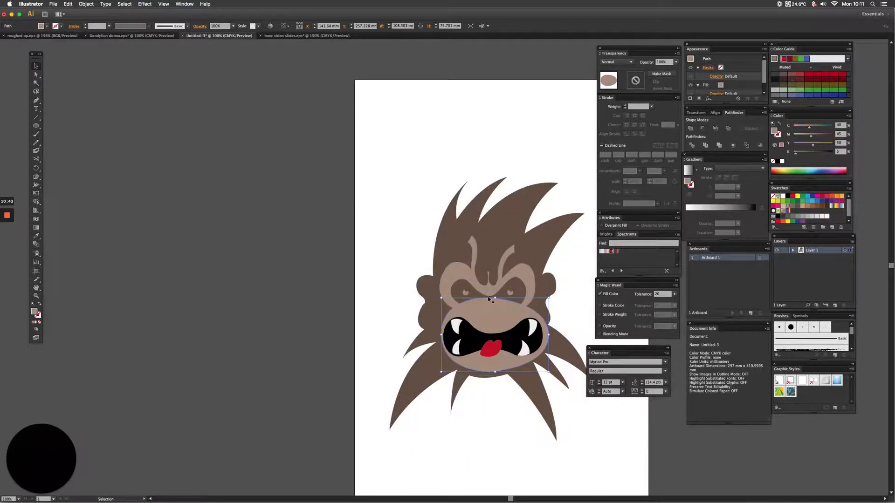
shift+click(479, 329)
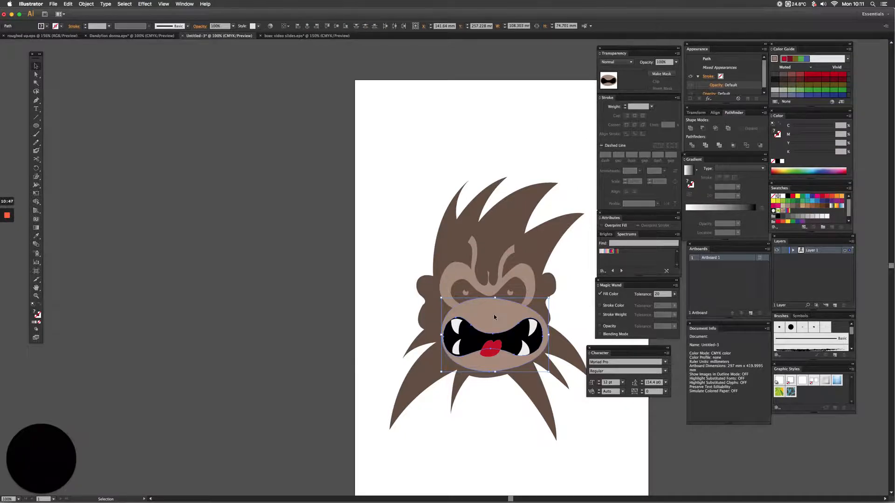
drag(495, 317, 322, 320)
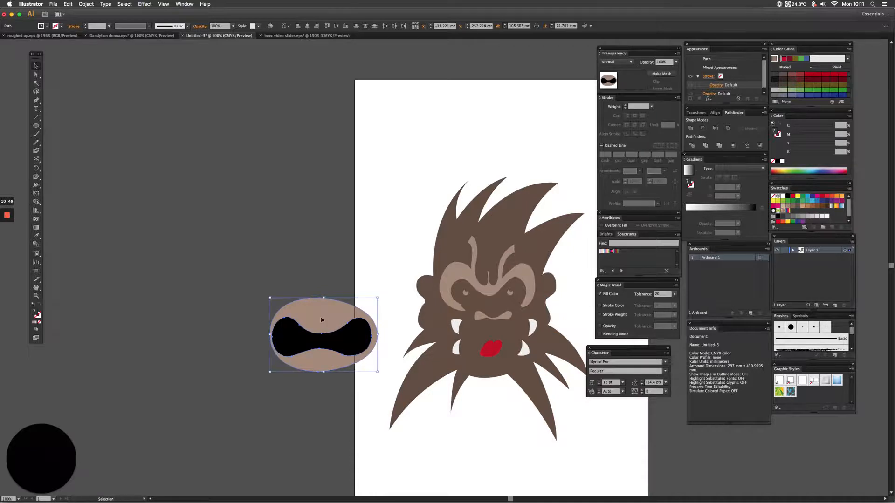
key(super+z)
drag(504, 321, 342, 329)
key(Delete)
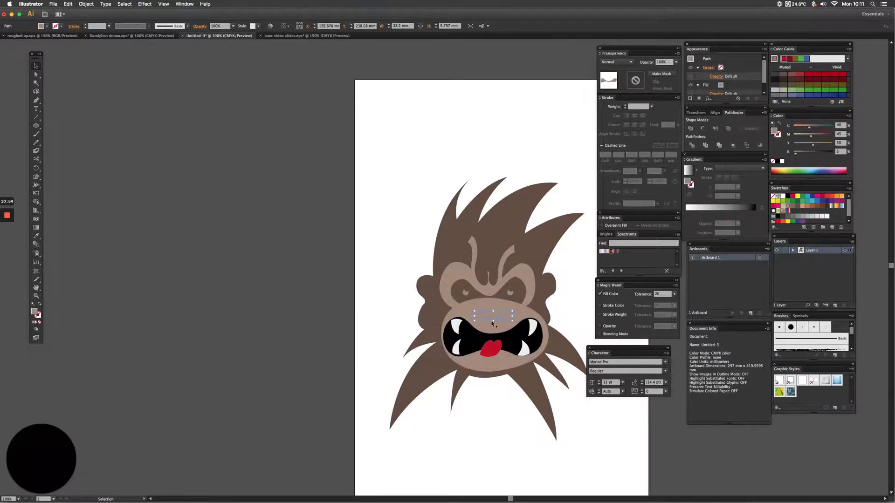
Copy the muzzle and mouth beside the head and cut the mouth opening out of the copied muzzle with Pathfinder Divide.
click(483, 330)
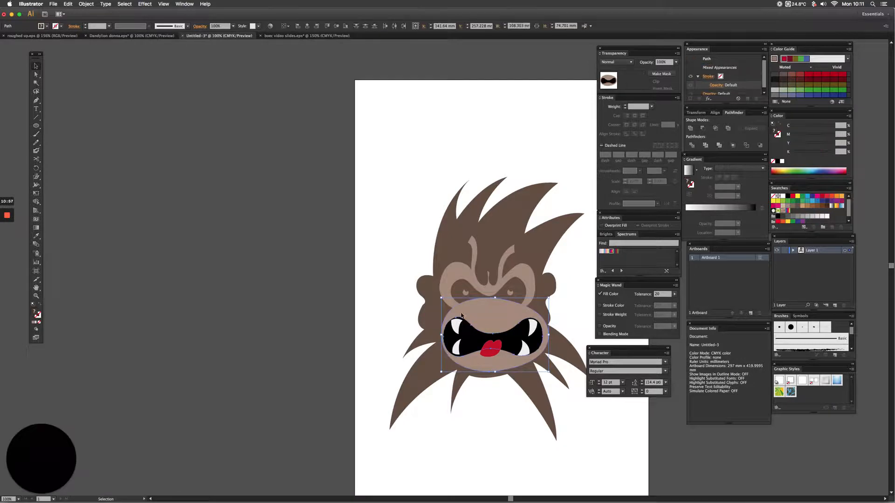
drag(463, 317, 310, 318)
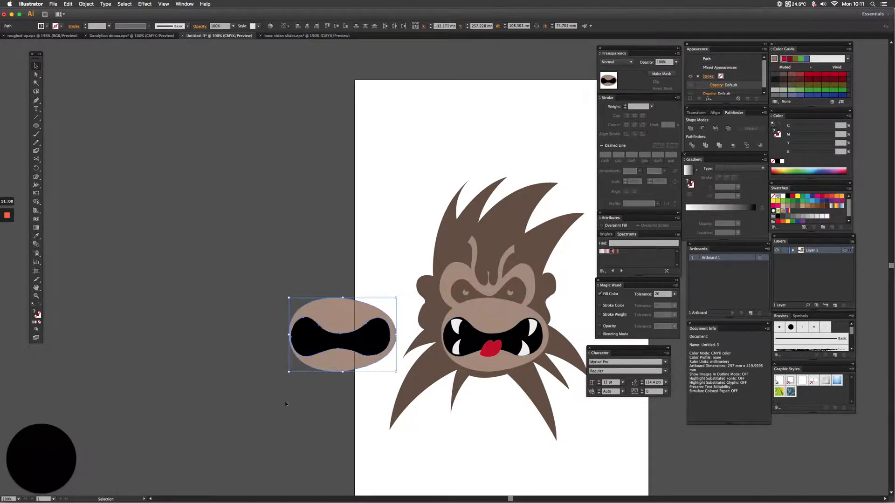
click(691, 146)
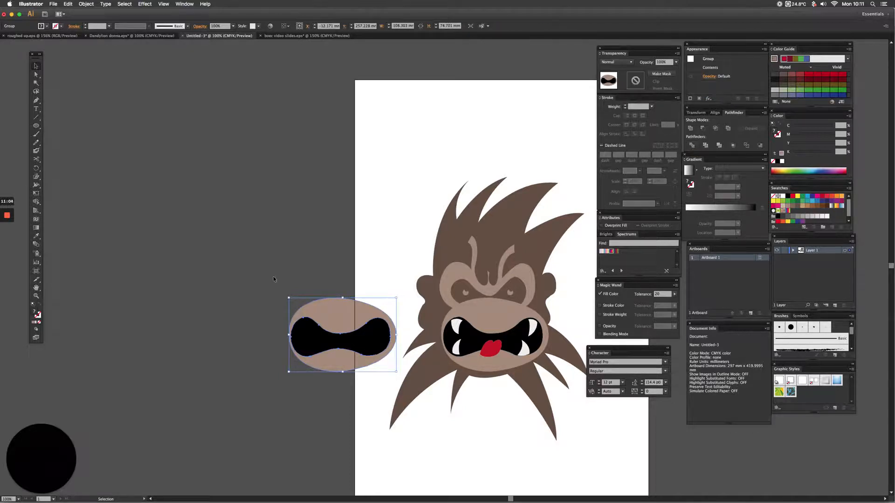
click(314, 344)
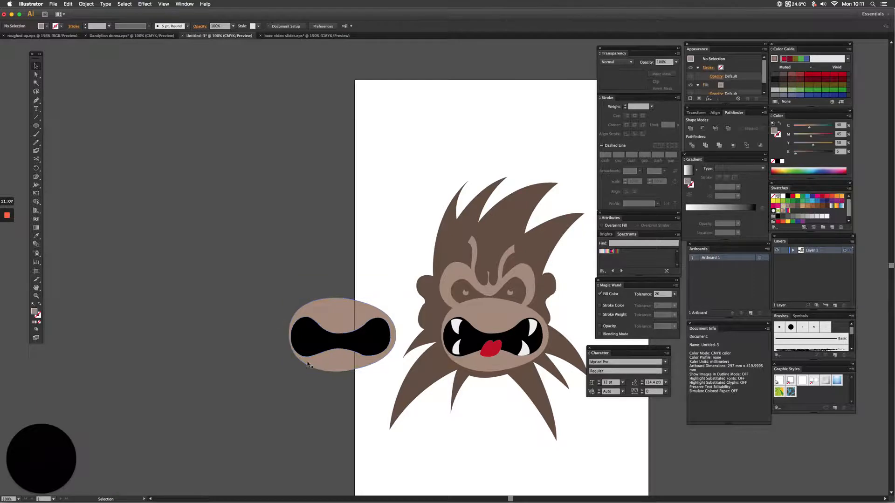
key(Delete)
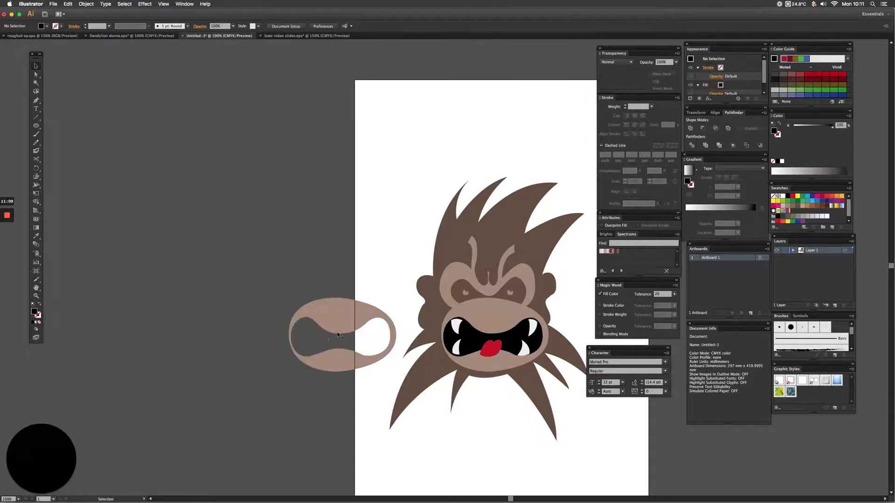
Delete the original muzzle from the face and place the cut-out copy over the mouth.
click(314, 321)
click(497, 319)
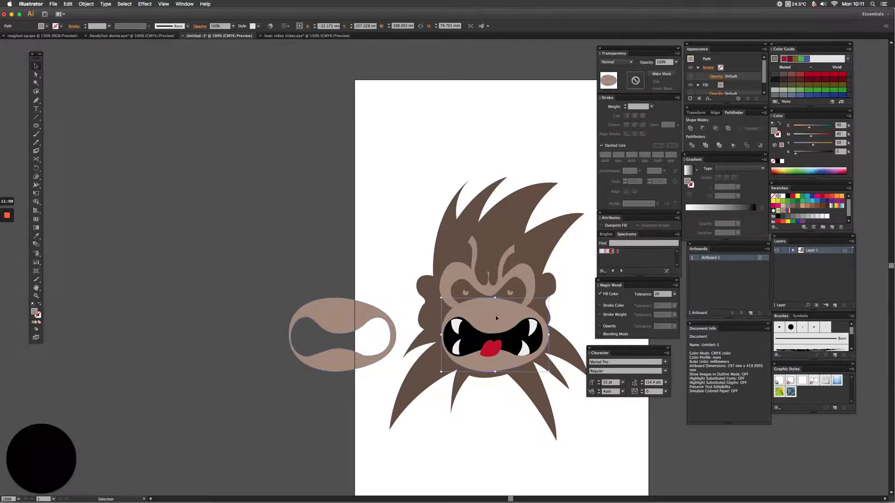
key(Delete)
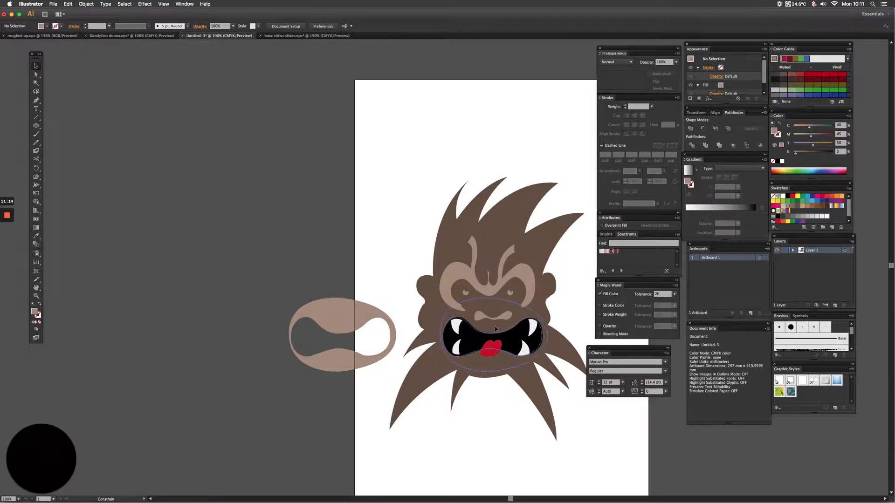
drag(497, 328, 497, 329)
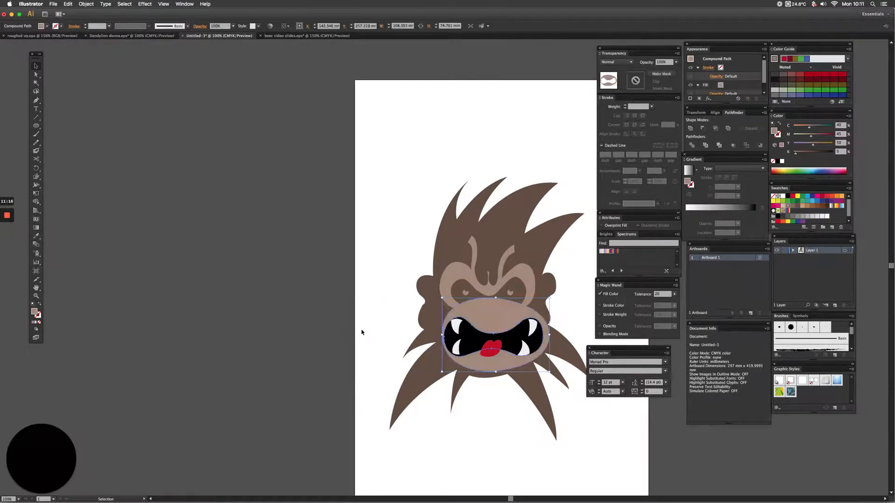
Bring the cut-out muzzle to the front and nudge it left to line its opening up with the black mouth.
key(super+space)
drag(395, 296, 583, 406)
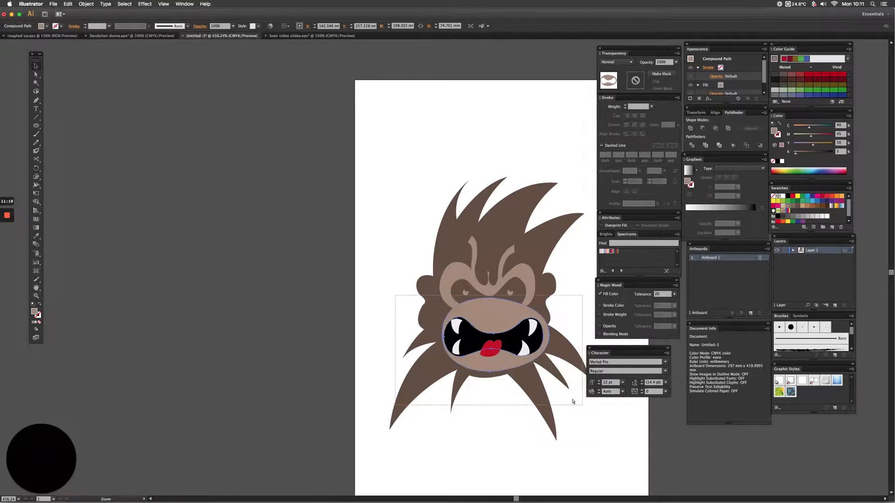
key(shift+super+bracketright)
key(space)
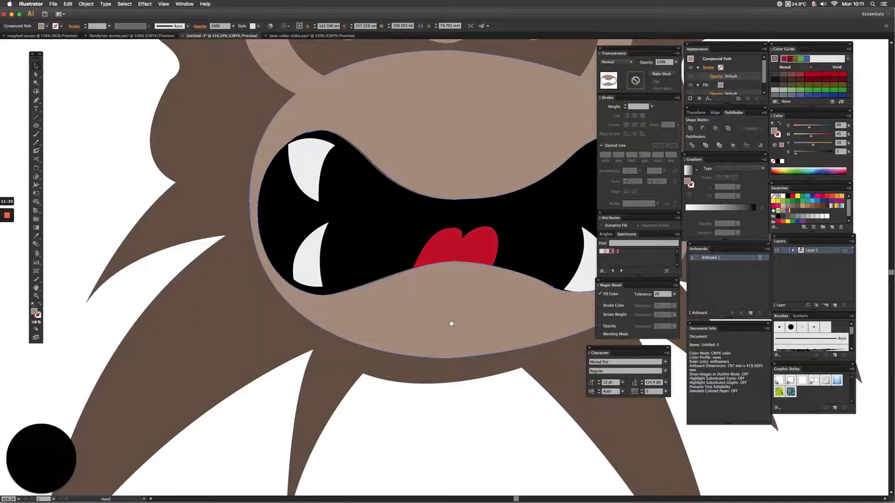
drag(451, 323, 340, 314)
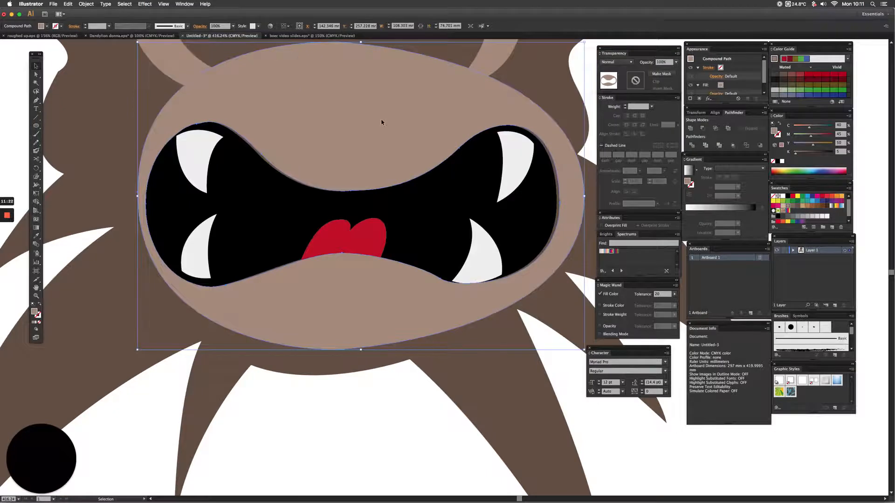
key(Left)
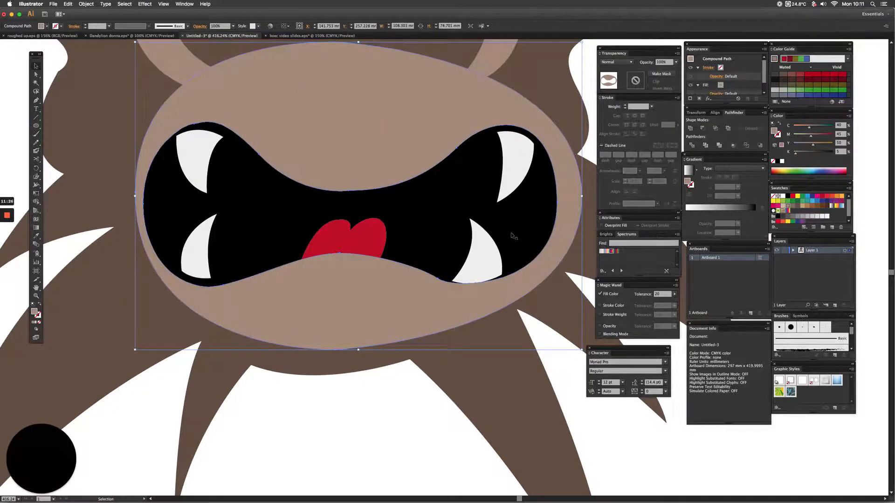
Shift the lower-right and upper-left fangs slightly inward from the mouth's edge.
click(480, 261)
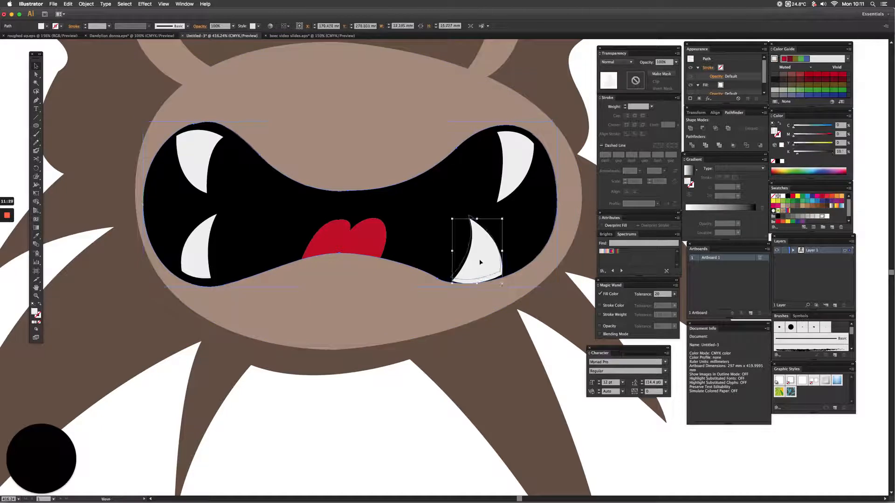
drag(481, 264, 479, 260)
drag(209, 157, 213, 154)
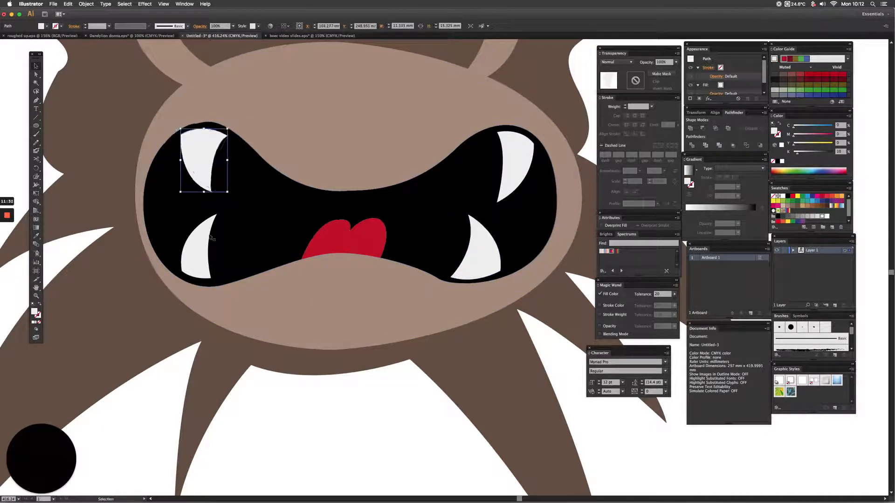
click(327, 193)
scroll(341, 217, up, 3)
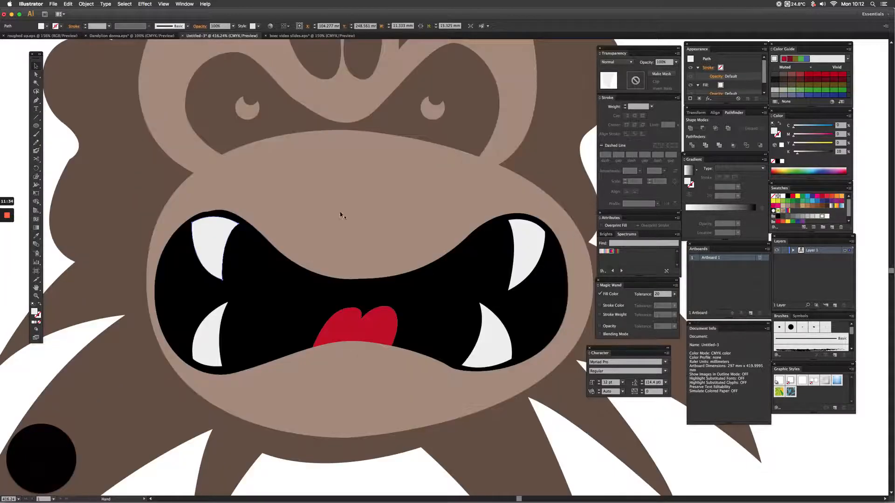
key(super+shift+a)
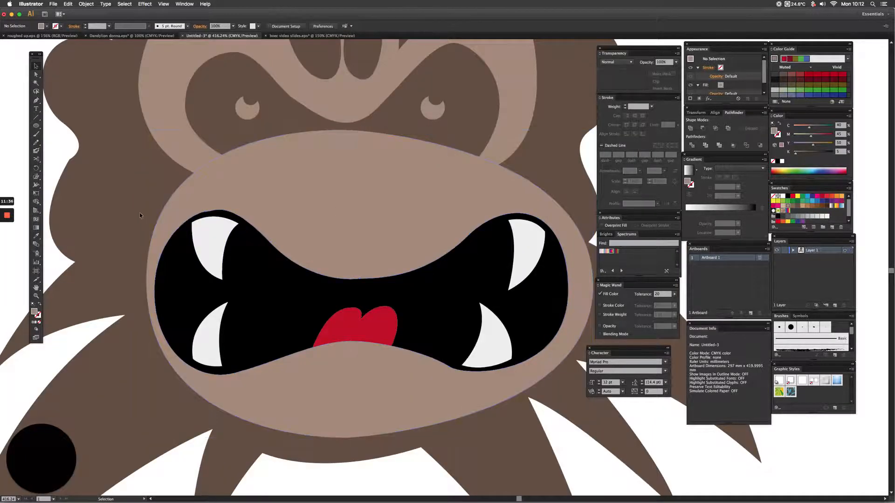
Fill the nose shape on the muzzle with the dark brown swatch C 55, M 60, Y 65, K 40.
drag(270, 191, 365, 221)
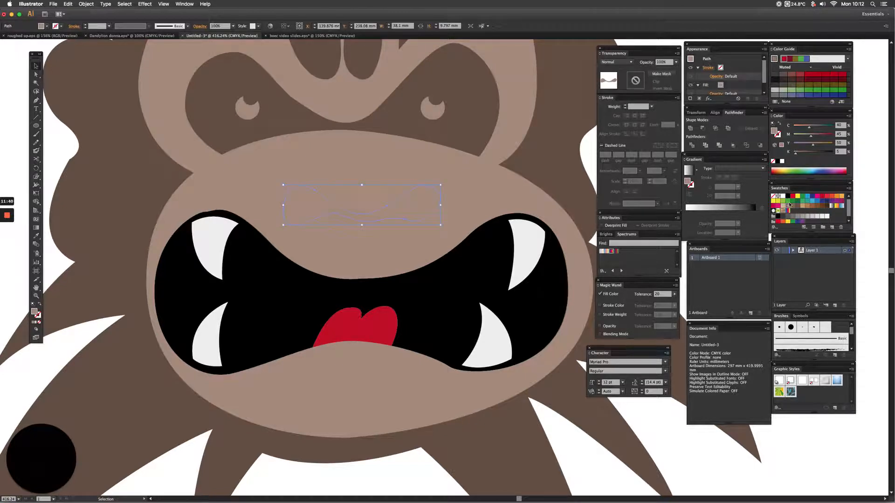
click(797, 209)
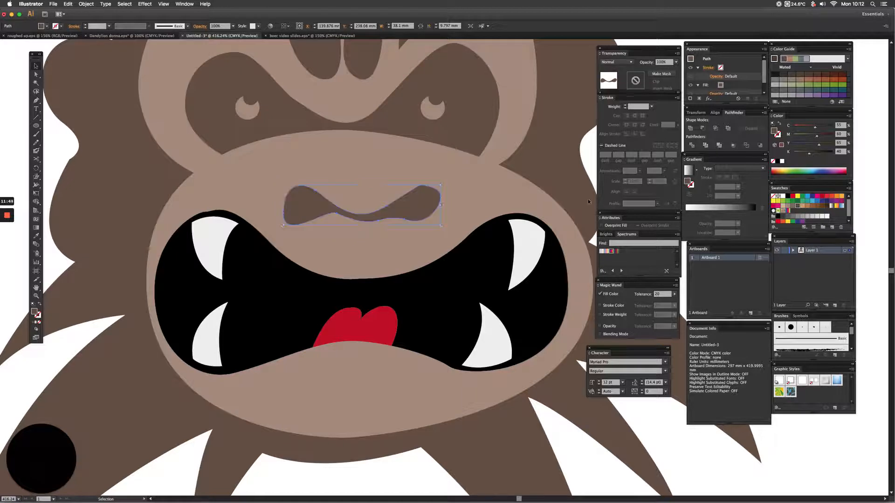
drag(233, 180, 256, 254)
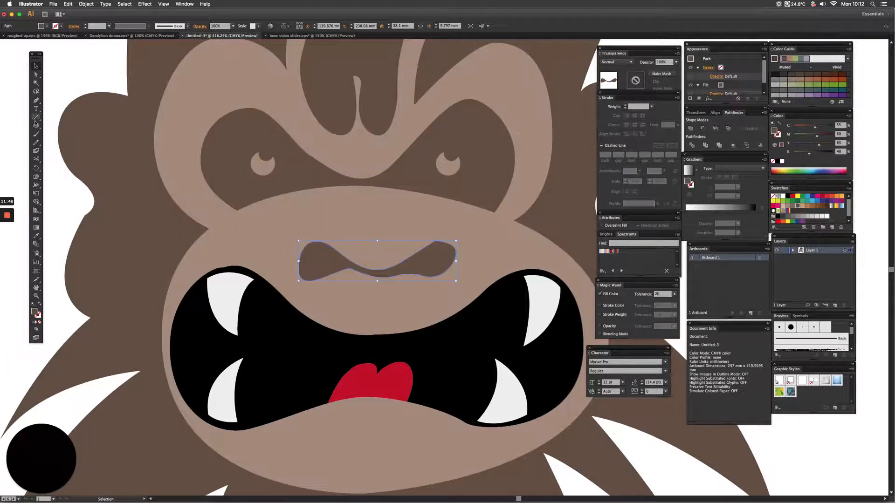
Draw one closed shape with the Pen tool around both eye sockets, slightly overlapping the brow shape and running along the muzzle's upper edge.
click(37, 101)
drag(241, 221, 227, 214)
drag(195, 167, 192, 149)
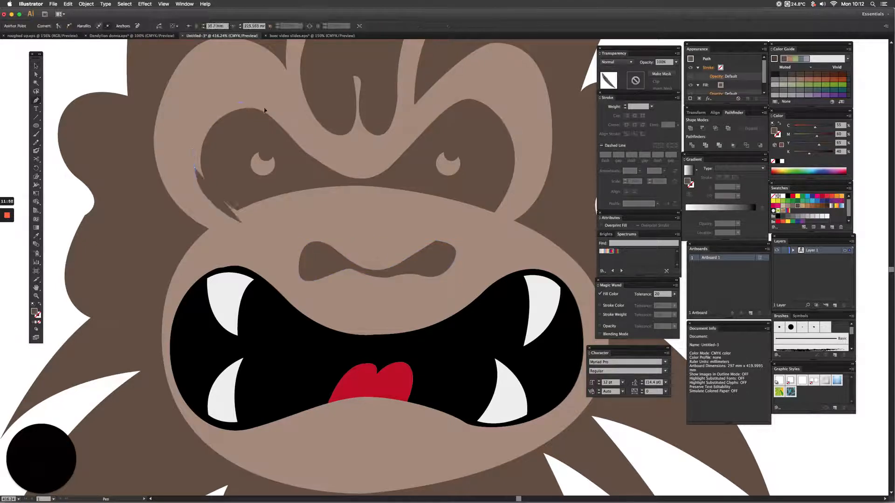
drag(264, 110, 266, 111)
drag(330, 164, 386, 150)
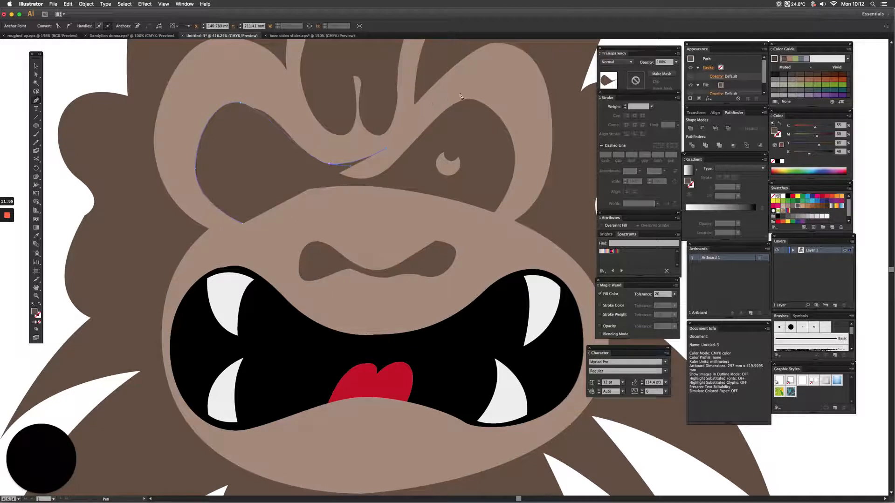
drag(461, 93, 479, 90)
drag(517, 120, 523, 130)
drag(519, 188, 517, 193)
click(486, 228)
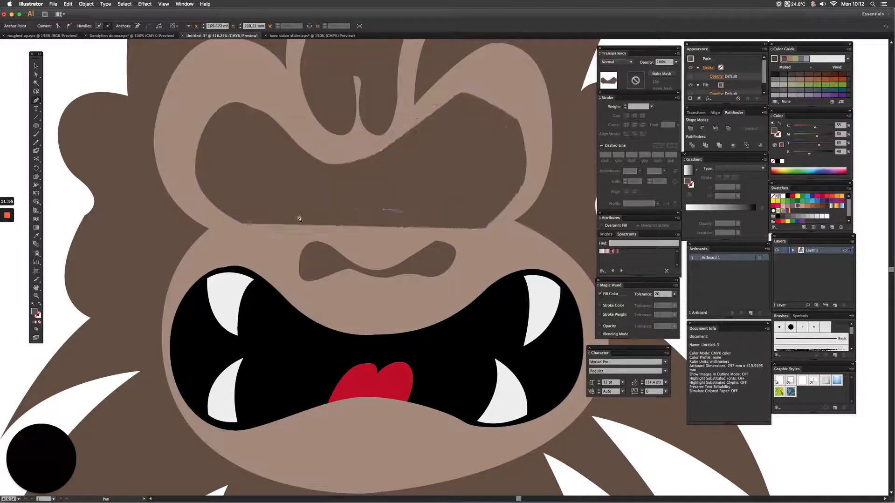
drag(241, 222, 228, 235)
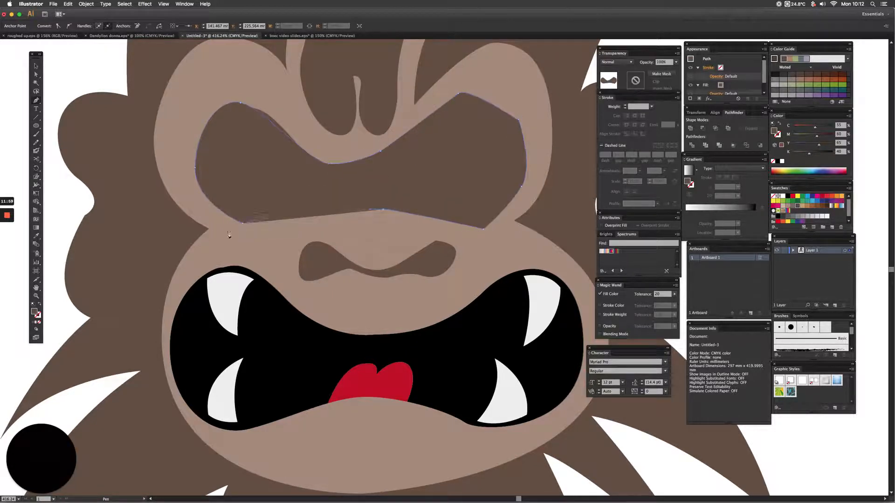
Fill the new eye-socket shape with black and bring the light brown brow shape to the front of it.
click(789, 198)
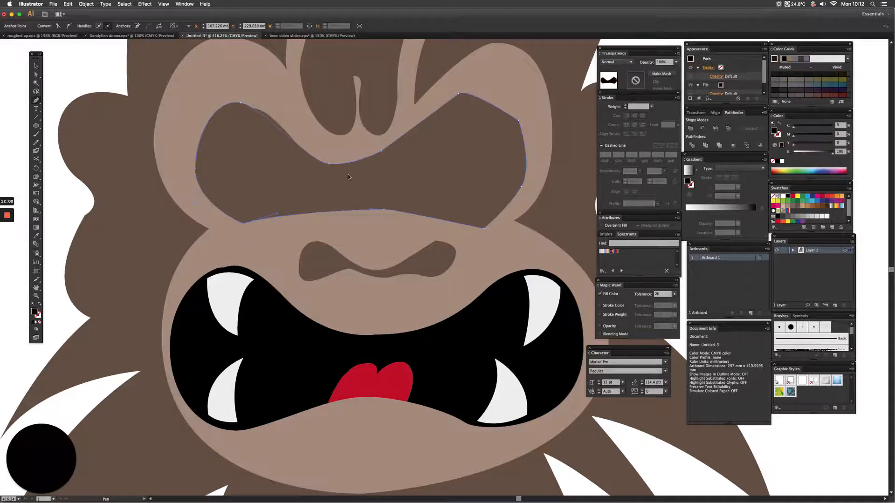
click(173, 86)
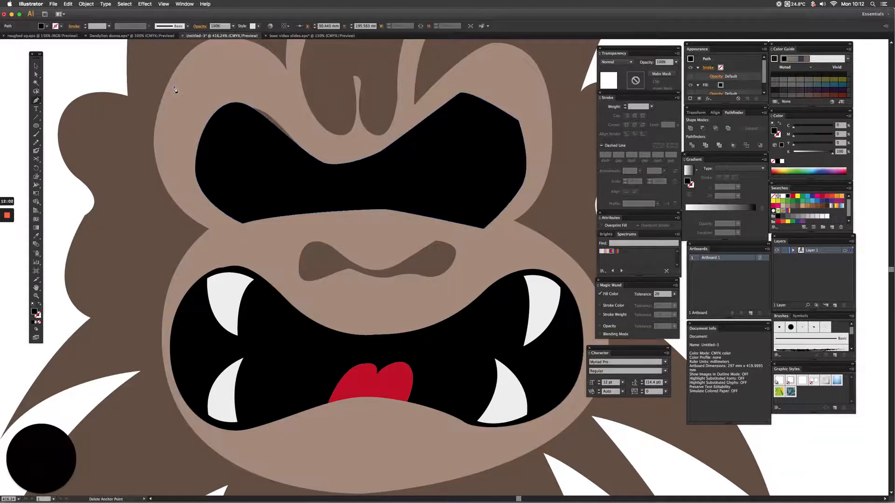
click(36, 66)
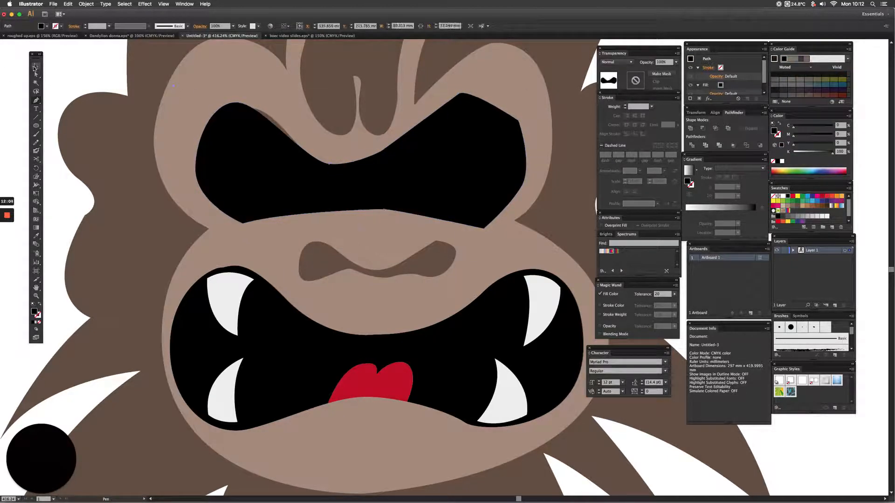
click(184, 92)
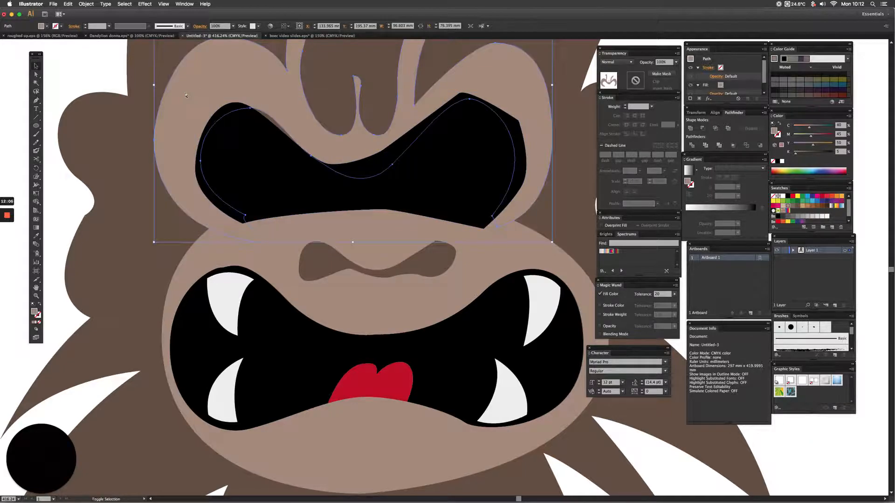
key(super+shift+bracketright)
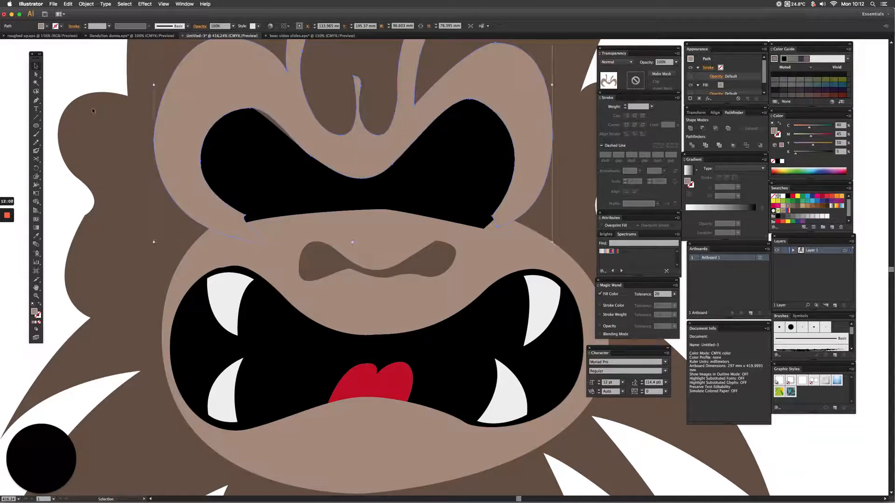
click(65, 66)
Fill both pupil shapes inside the eye sockets with the red swatch C 0, M 100, Y 100, K 0.
key(super+y)
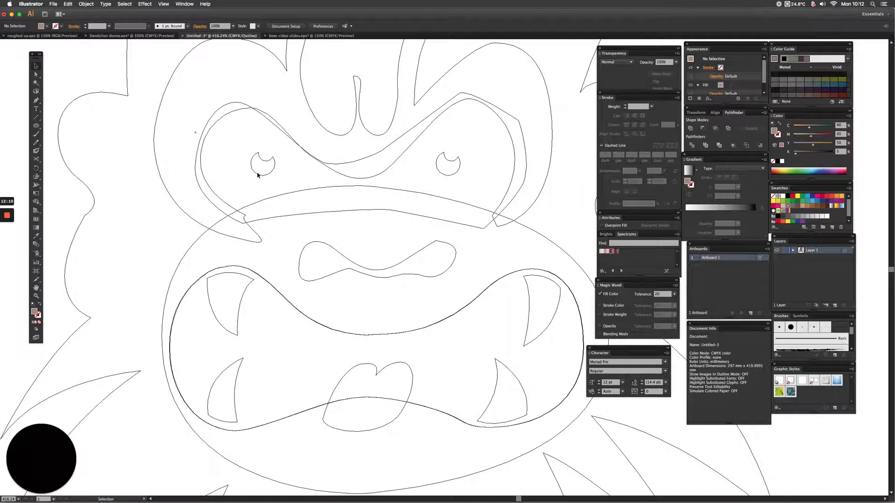
click(259, 176)
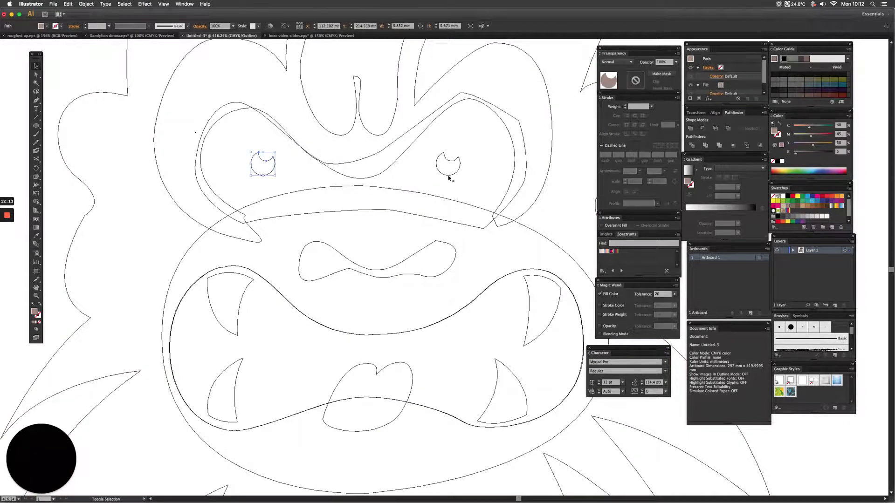
shift+click(448, 178)
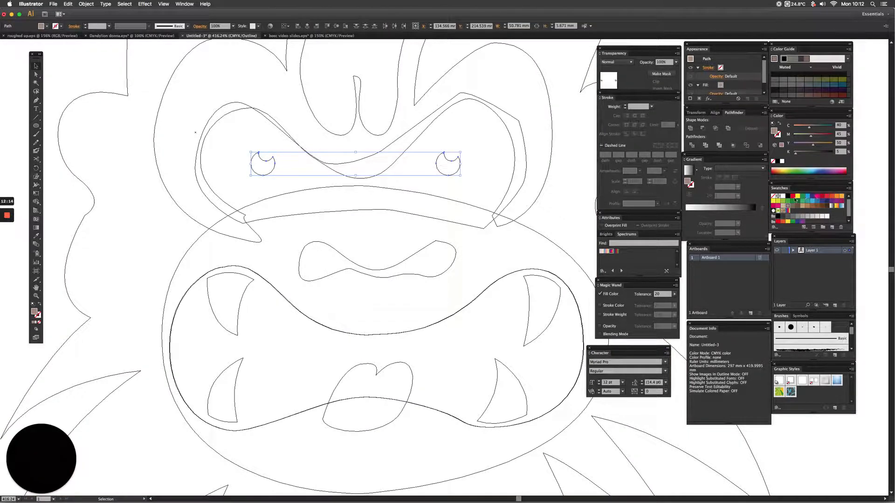
click(793, 197)
key(a)
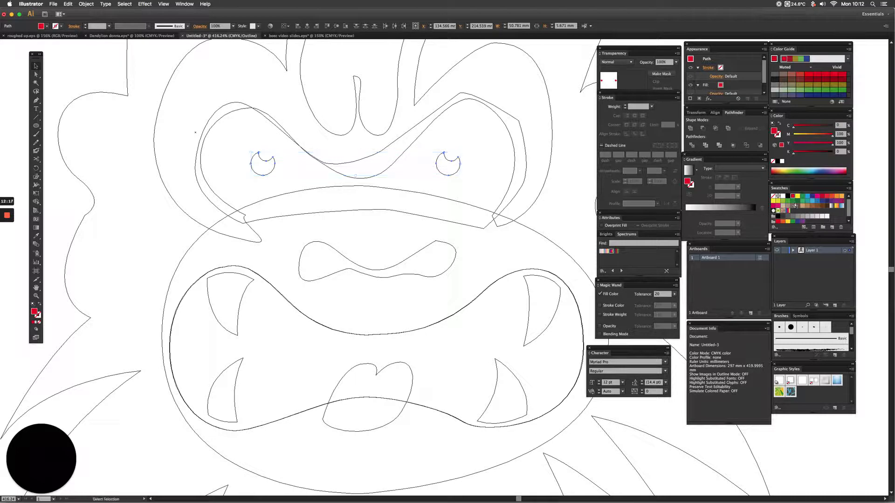
key(ctrl+y)
key(ctrl+y)
key(v)
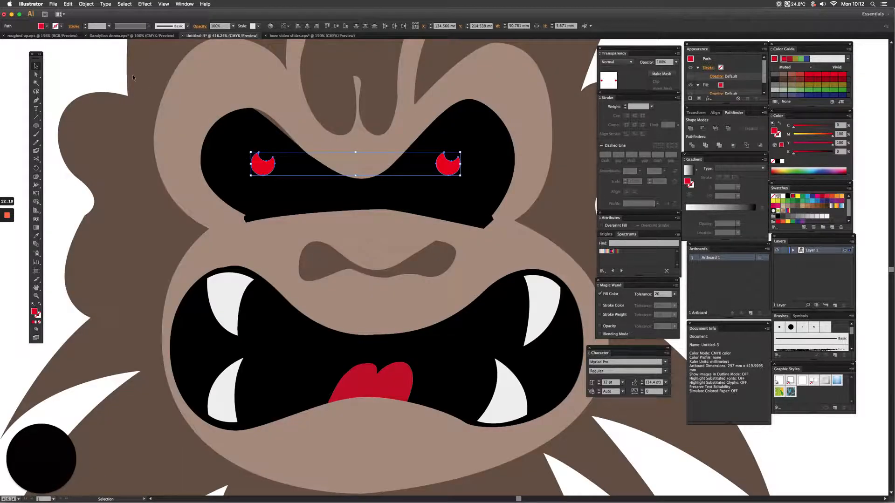
click(96, 69)
key(a)
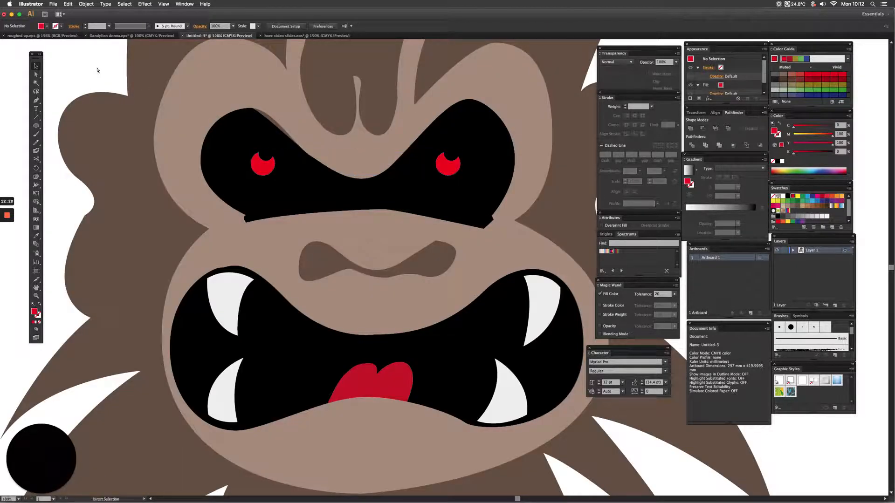
Review the whole character and check how the eye-socket, brow and muzzle shapes overlap.
key(ctrl+0)
key(z)
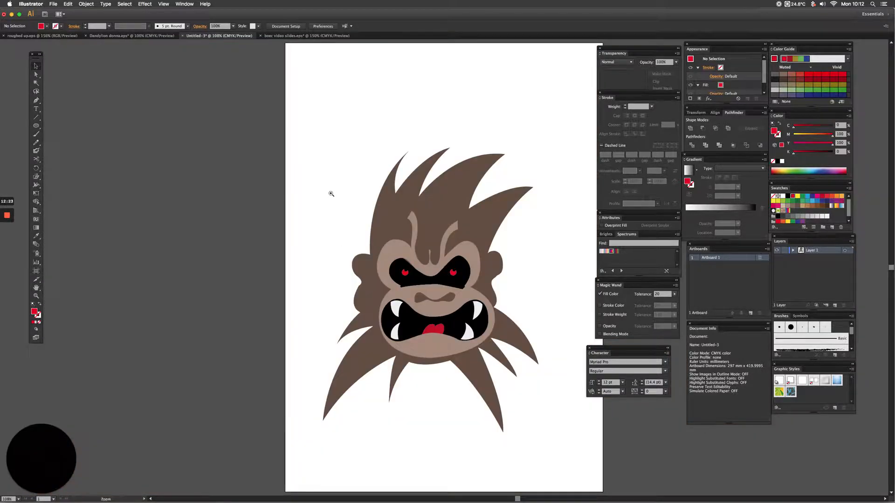
drag(541, 456, 569, 477)
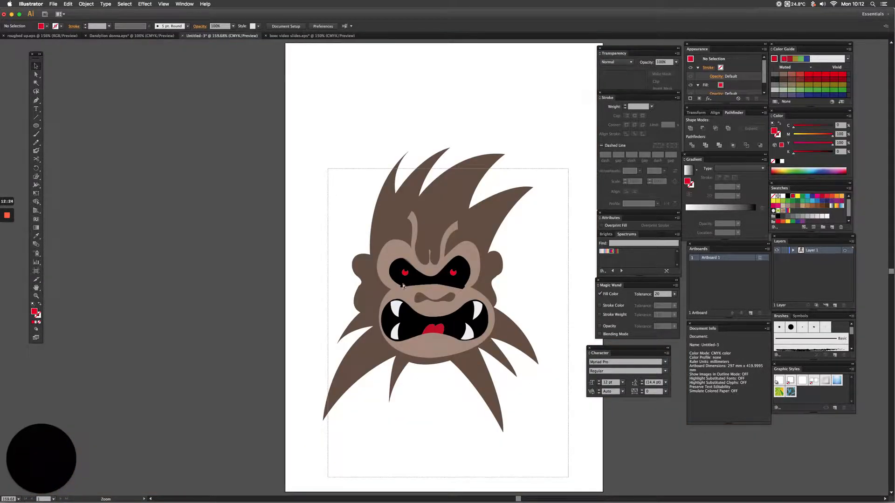
click(387, 213)
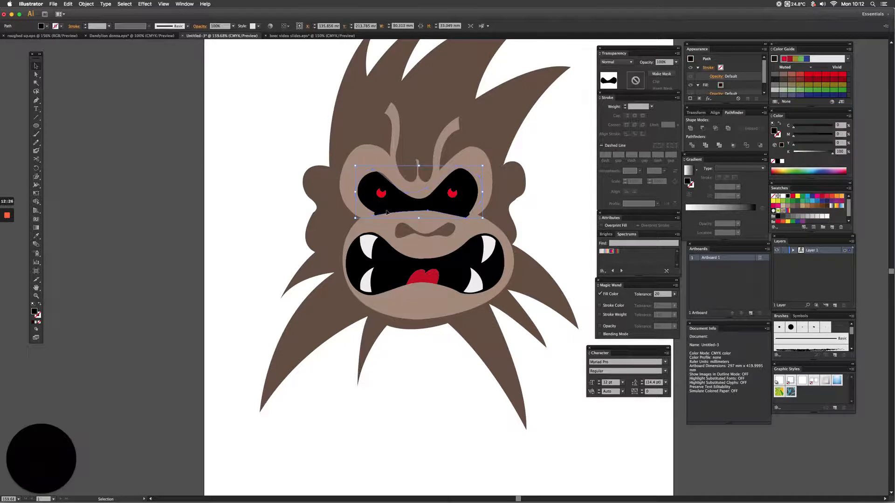
click(364, 215)
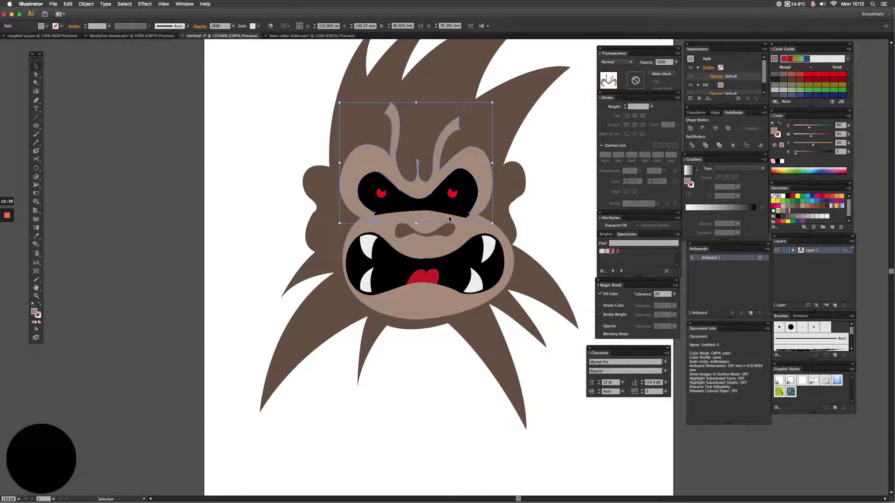
key(super+shift+a)
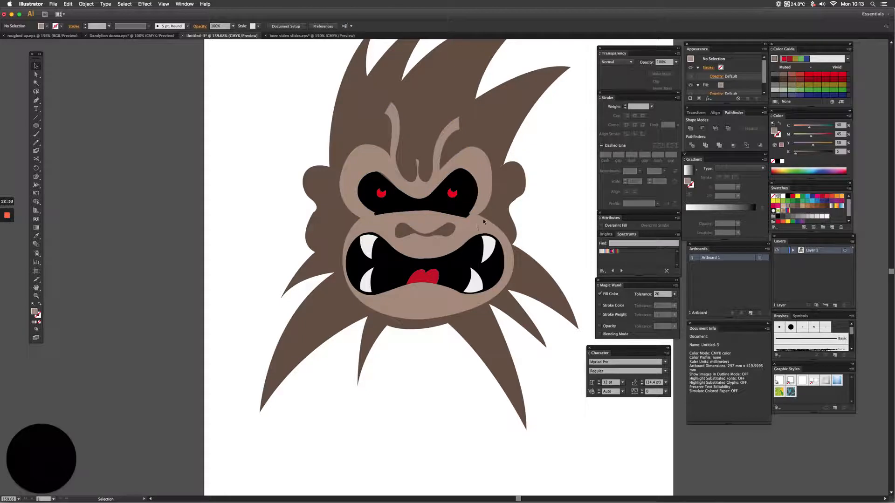
key(super+a)
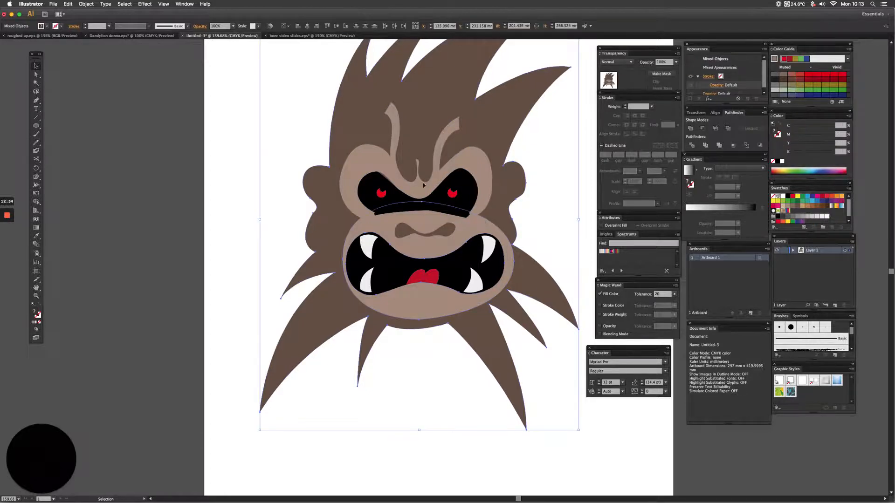
click(212, 237)
Bring the muzzle, nose, mouth, fangs and tongue together in front of the black eye-socket shape.
click(408, 219)
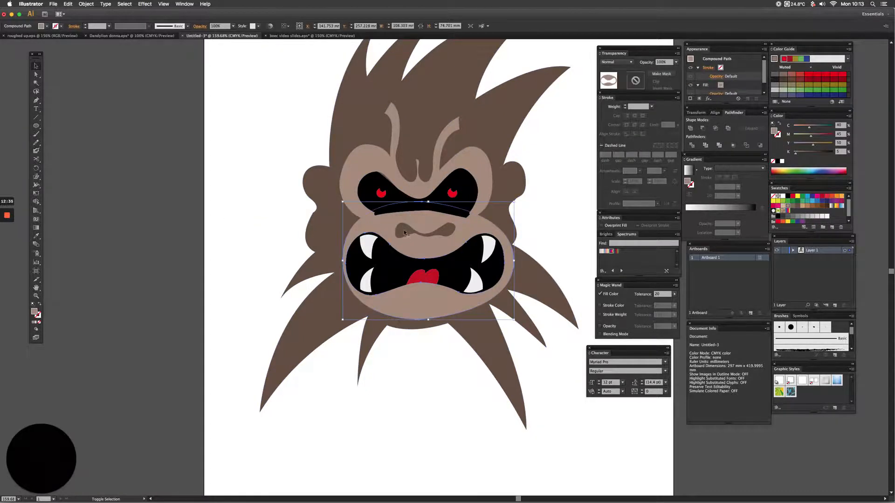
shift+click(405, 235)
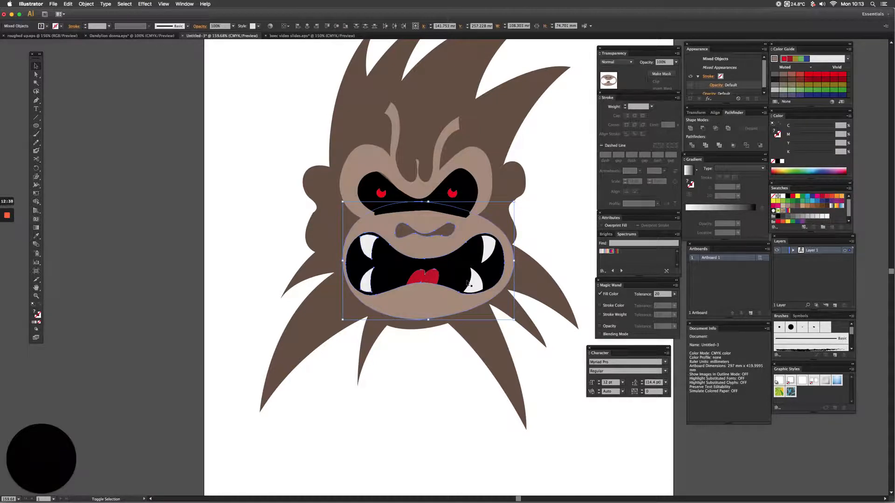
shift+click(464, 264)
key(a)
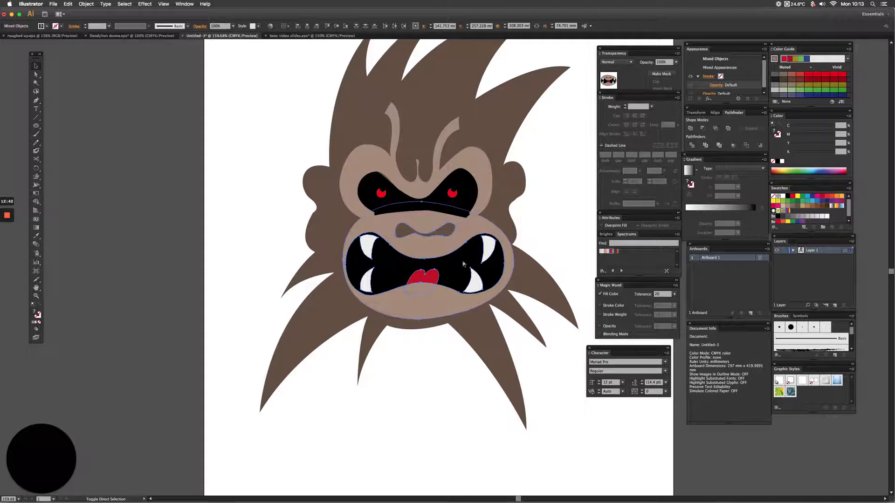
key(super+shift+bracketright)
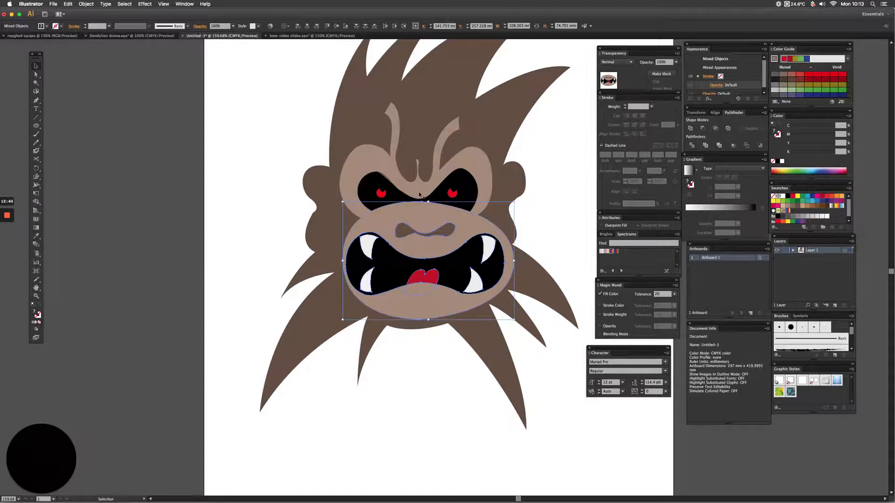
click(176, 188)
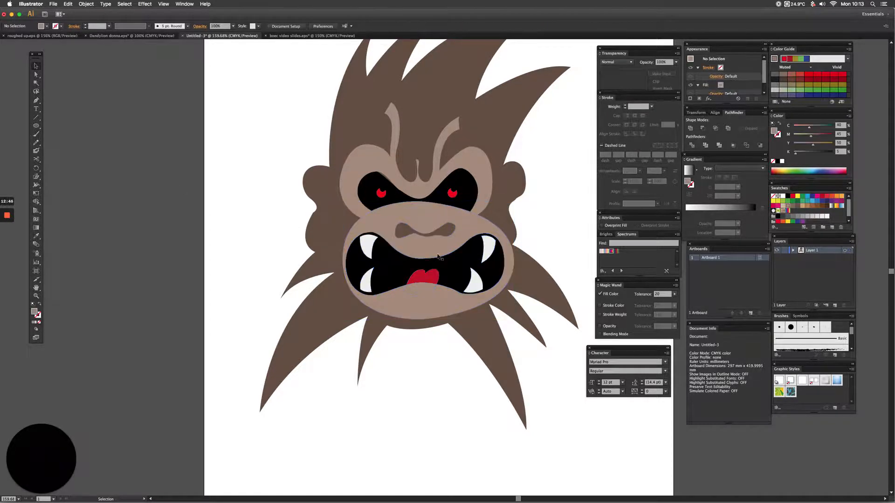
click(411, 234)
click(218, 202)
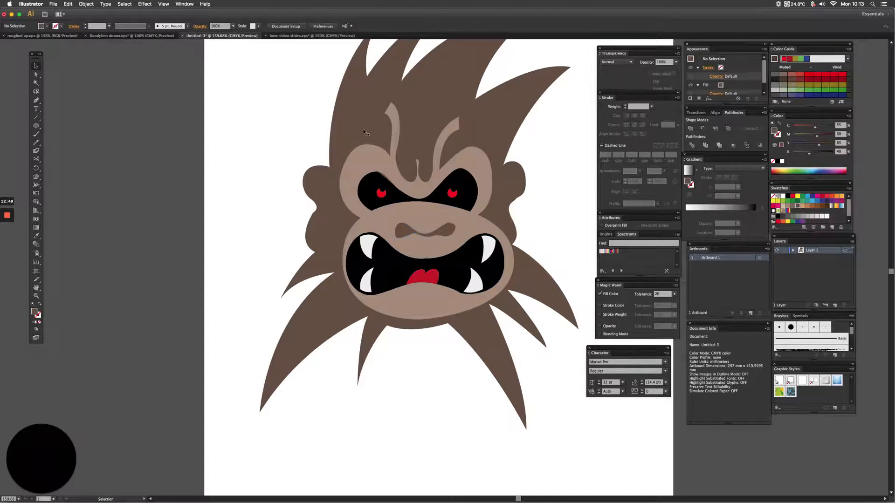
Duplicate the dark brown head silhouette and place the copy level with the original, on its left side and mostly off the artboard.
scroll(308, 157, up, 3)
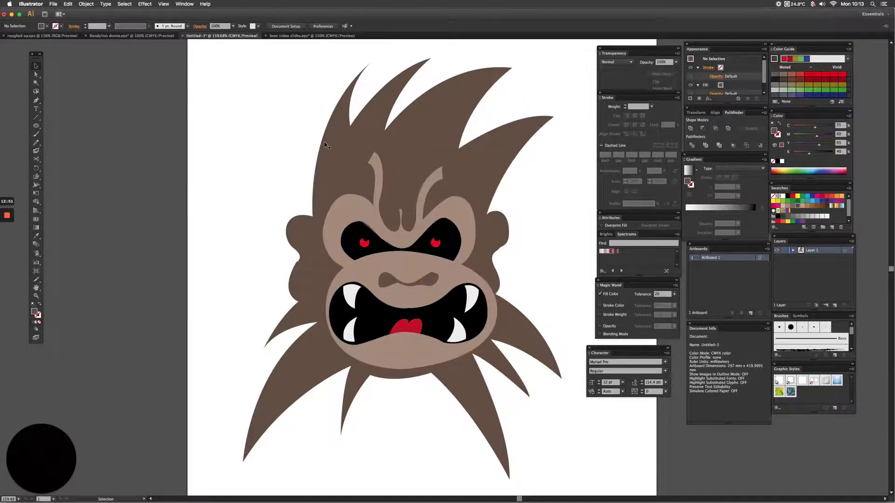
key(space)
drag(329, 176, 313, 158)
click(315, 158)
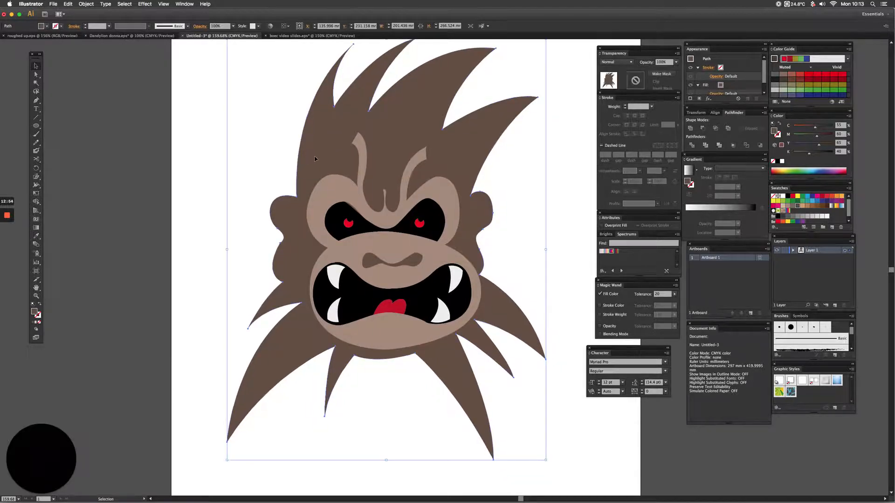
click(36, 100)
scroll(356, 135, up, 1)
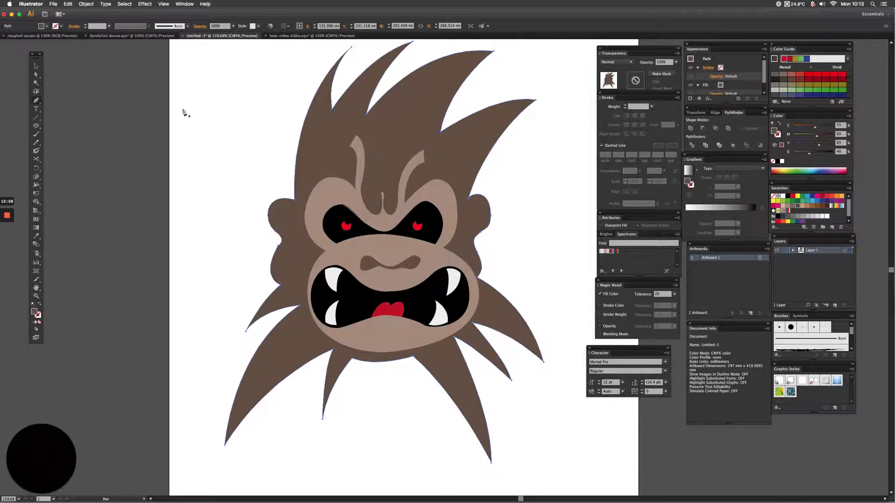
key(space)
drag(252, 127, 291, 133)
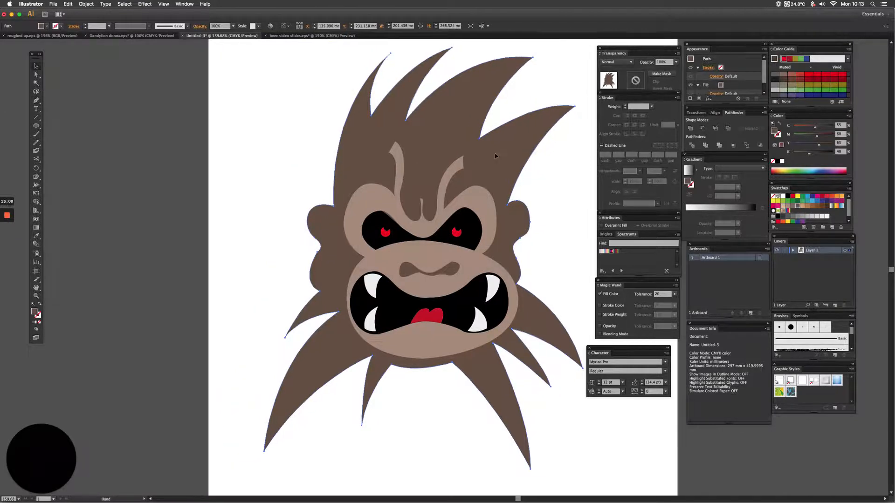
drag(485, 149, 190, 163)
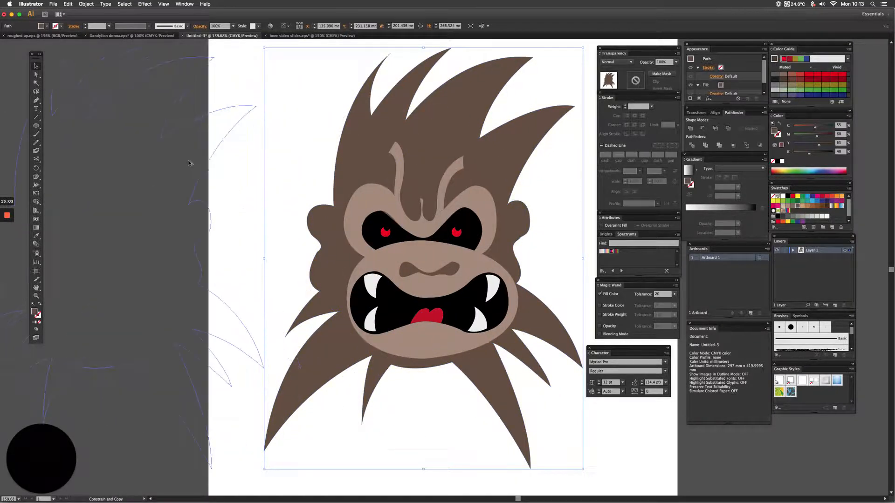
key(space)
drag(240, 184, 579, 200)
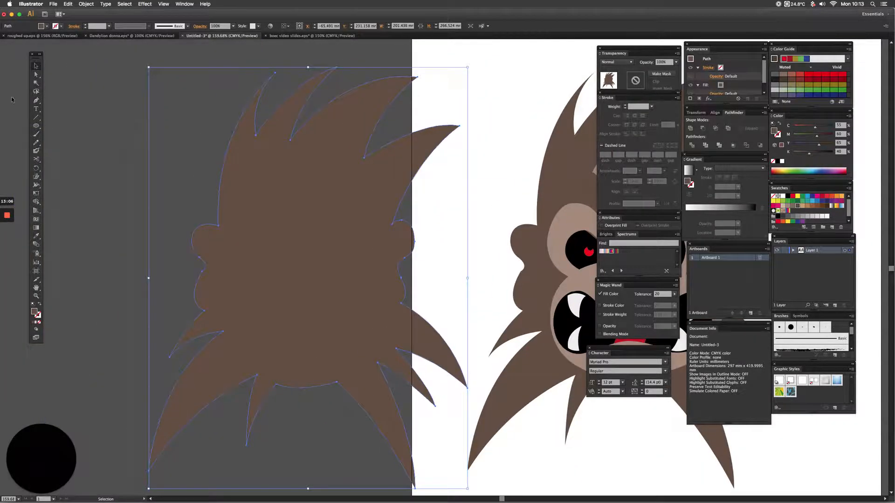
Draw an open curved Pen path along the upper edge of the copy's rightmost hair spike, with no fill and no stroke.
click(36, 100)
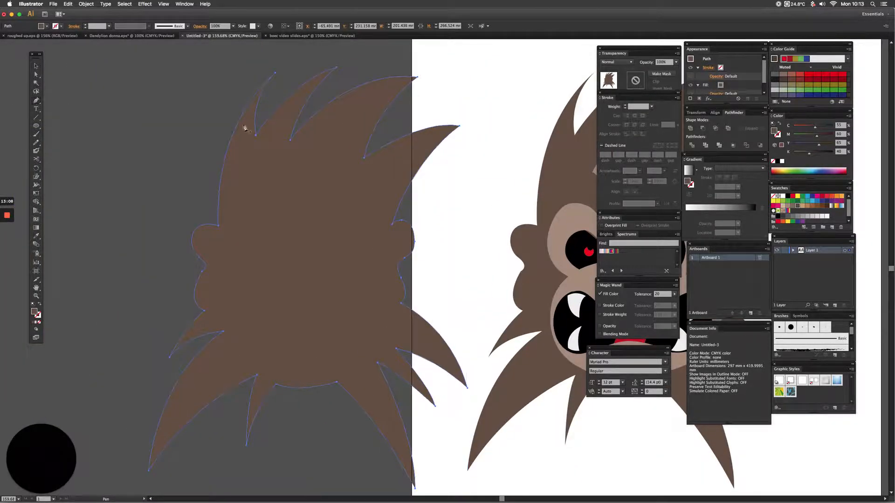
click(470, 133)
drag(361, 180, 312, 232)
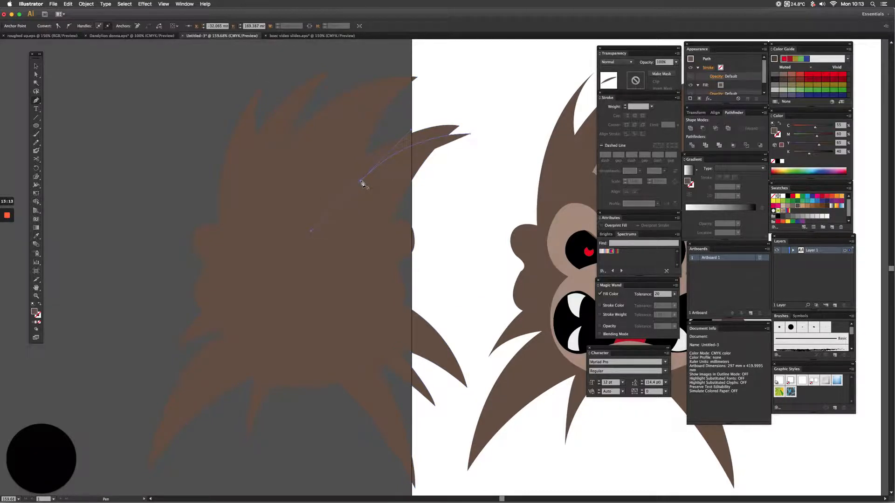
drag(376, 141, 398, 119)
click(39, 324)
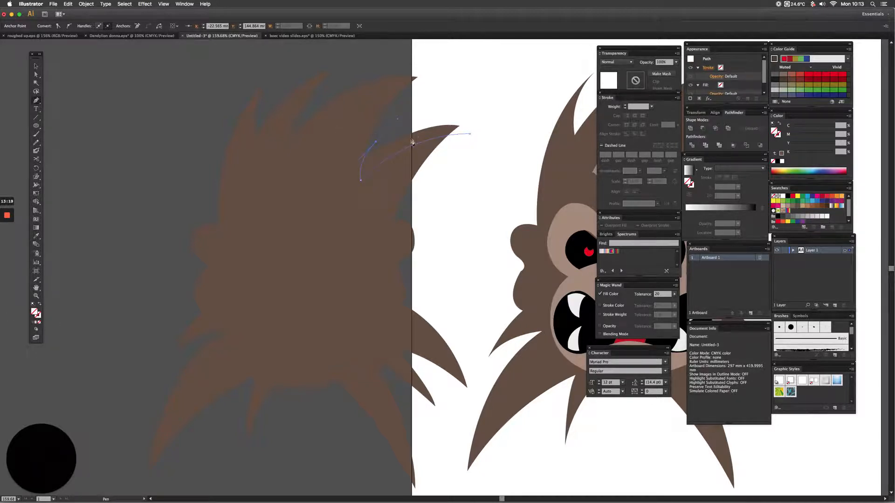
key(v)
click(432, 110)
key(p)
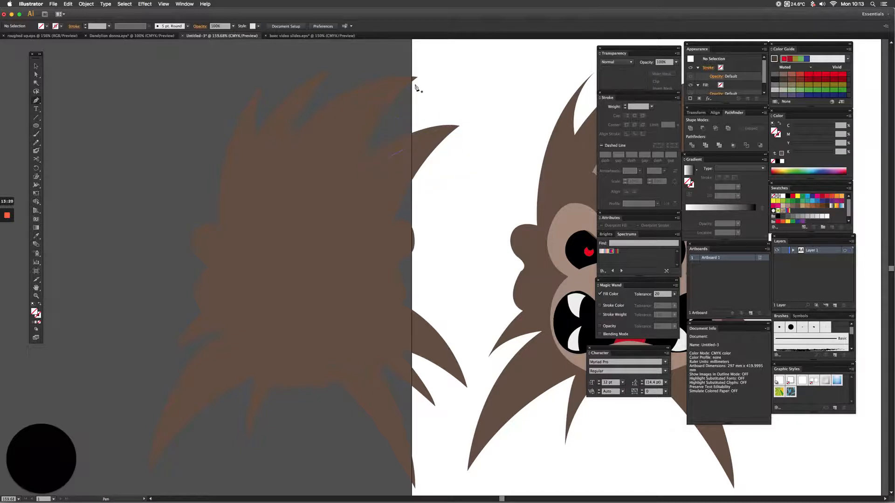
Draw another unfilled Pen curve just inside the upper edge of the copy's large second hair spike from the right.
click(408, 91)
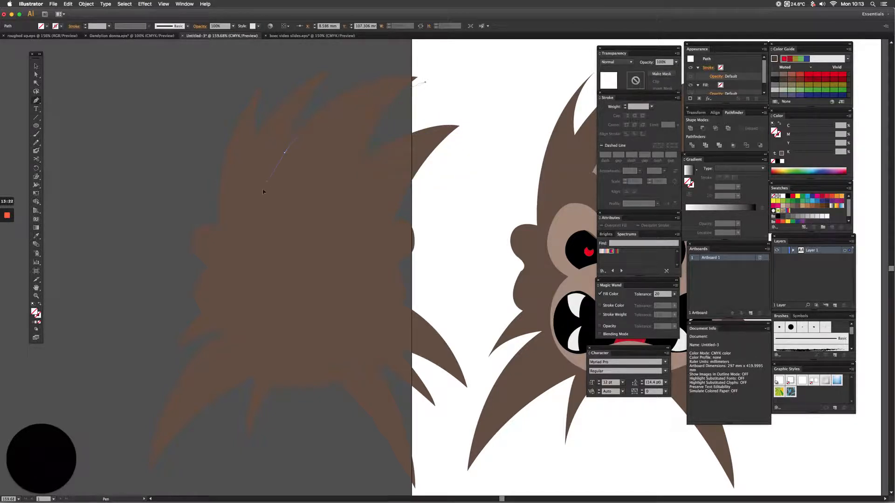
drag(263, 192, 232, 218)
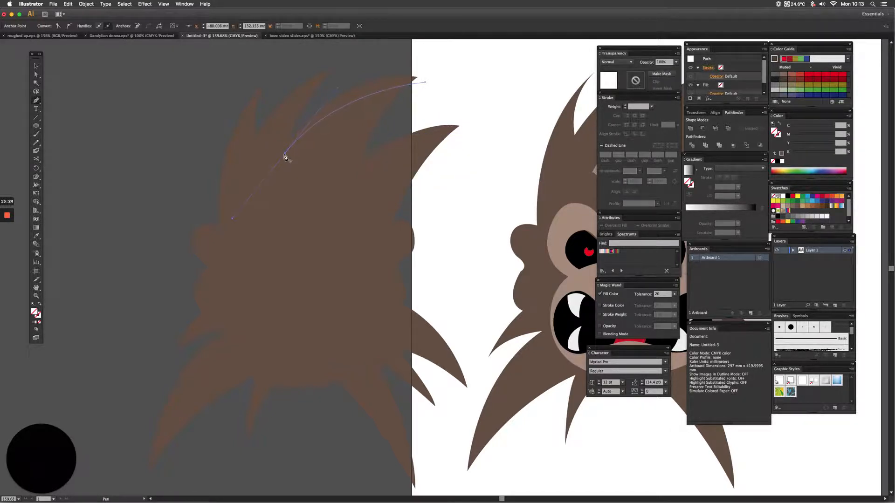
drag(285, 156, 302, 124)
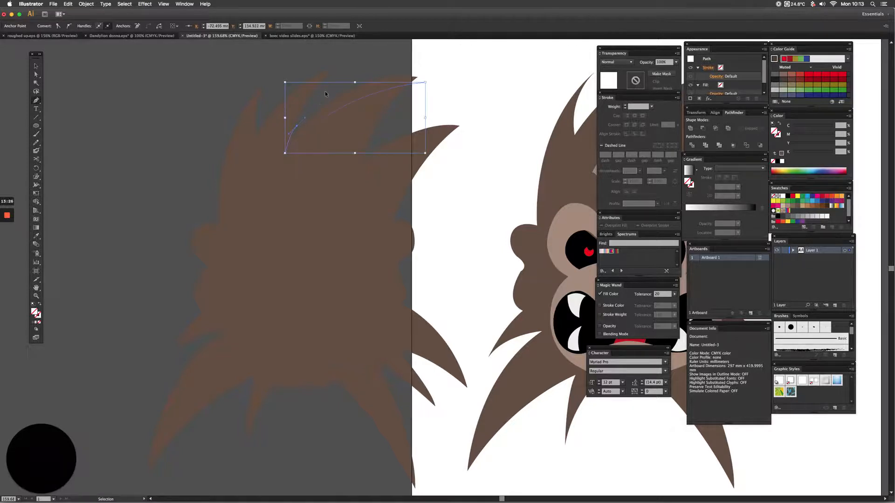
super+click(309, 73)
Draw an unfilled Pen curve along the narrow third hair spike from the right, ending in the gap beside the leftmost spike.
click(338, 73)
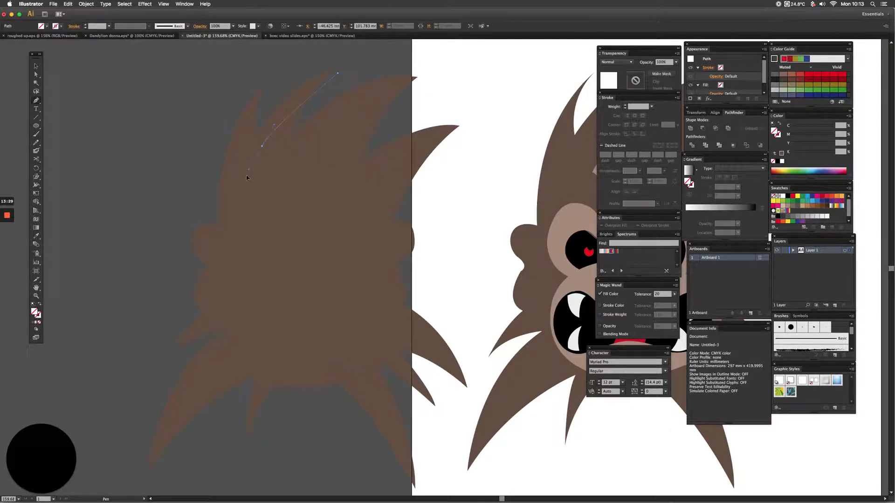
drag(261, 147, 240, 203)
click(262, 147)
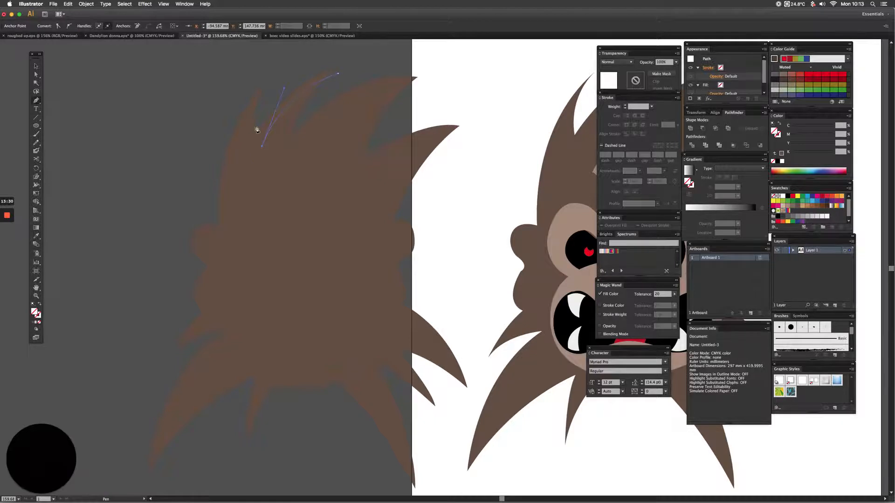
drag(256, 123, 264, 111)
super+click(276, 90)
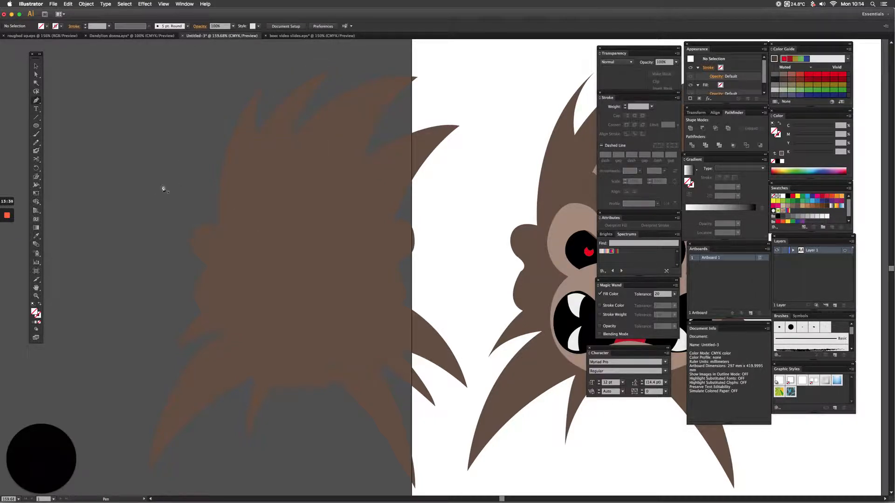
Draw an unfilled Pen curve down the inner left side of the head copy, past the ear and cheek, extending beyond the lower-left spike.
drag(230, 233, 213, 272)
drag(211, 309, 255, 373)
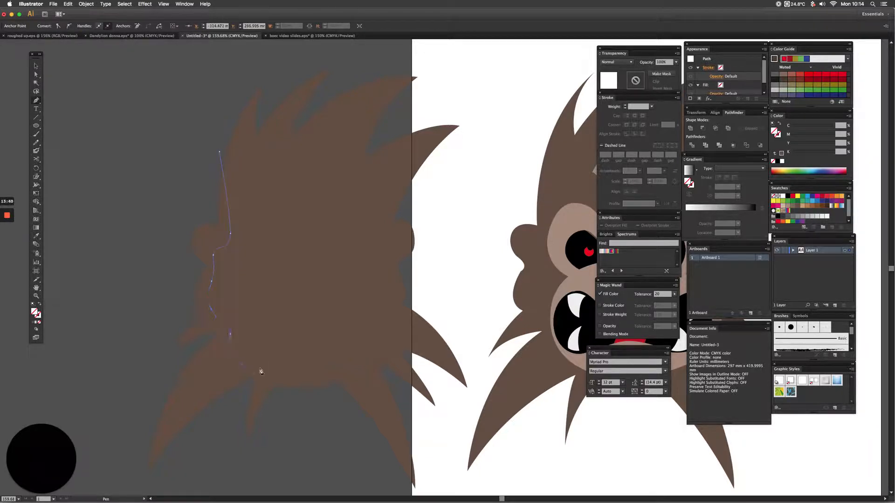
drag(132, 456, 104, 502)
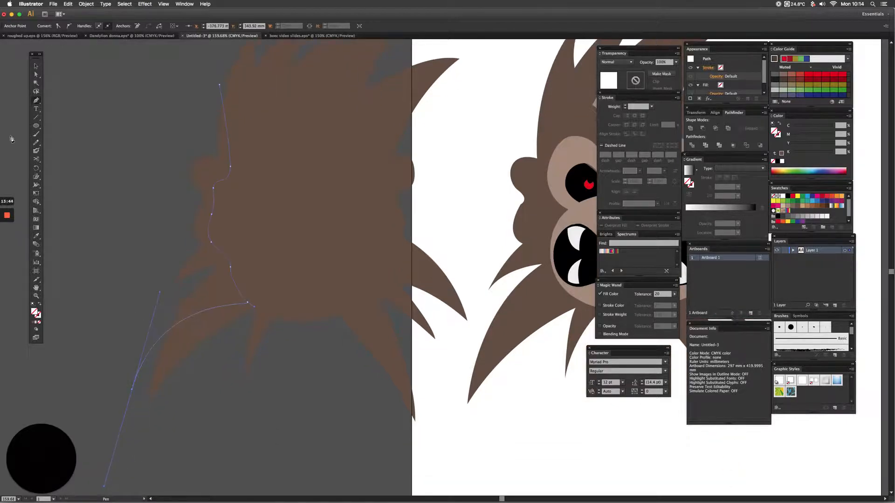
click(36, 66)
Divide the head copy along the drawn curves and ungroup the result to delete its main piece, keeping only the edge slivers.
key(space)
drag(99, 168, 98, 170)
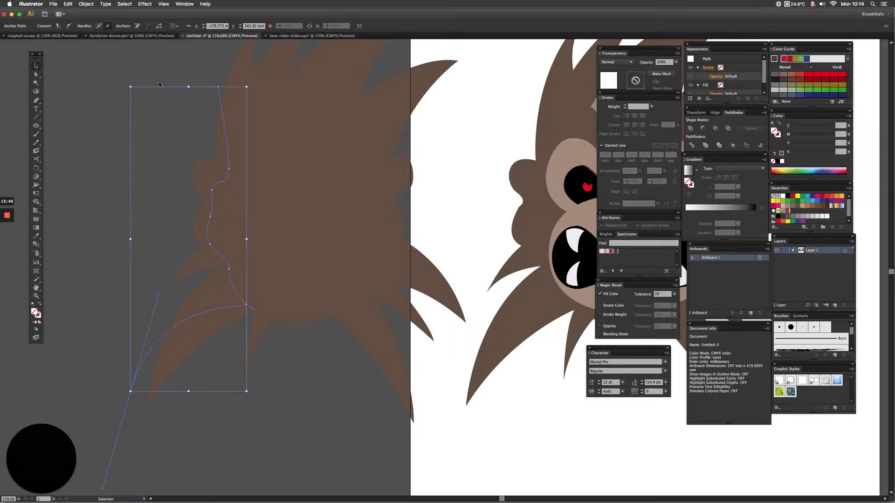
scroll(159, 72, up, 3)
drag(234, 218, 394, 391)
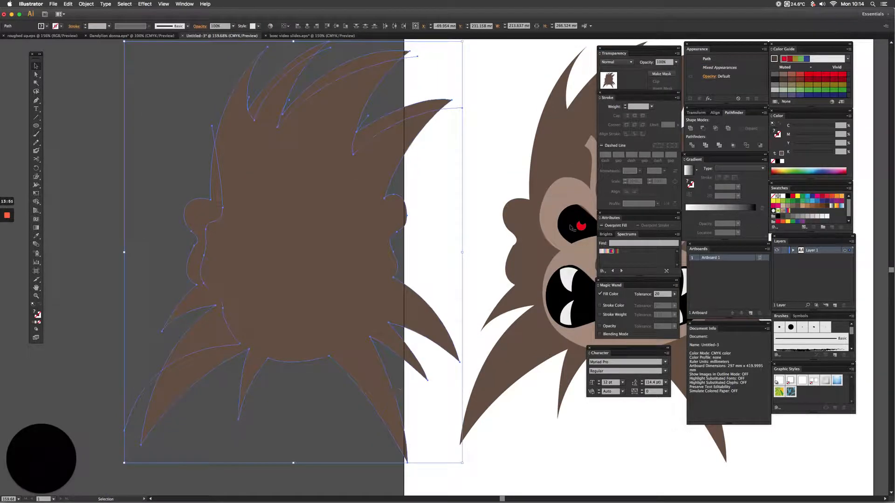
click(692, 145)
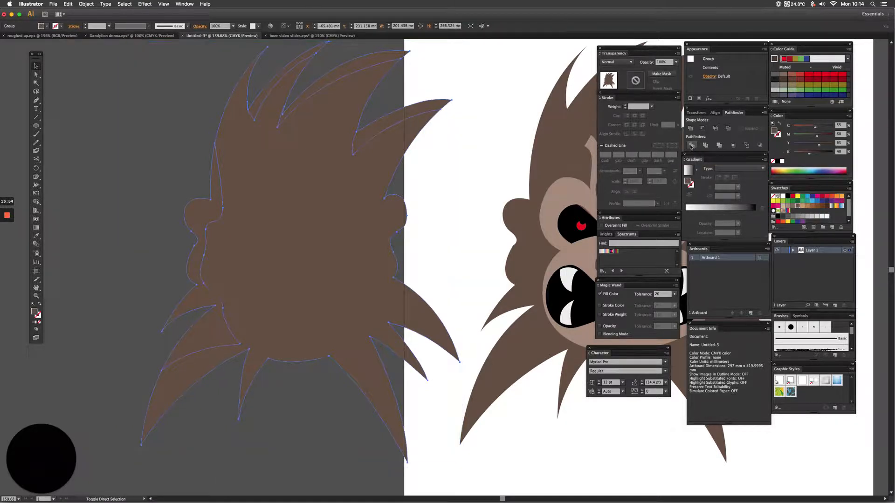
key(super+shift+g)
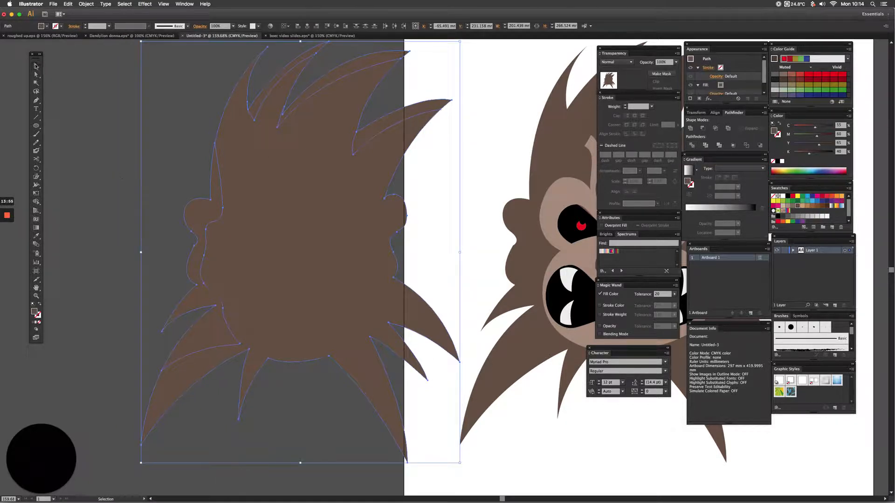
click(281, 206)
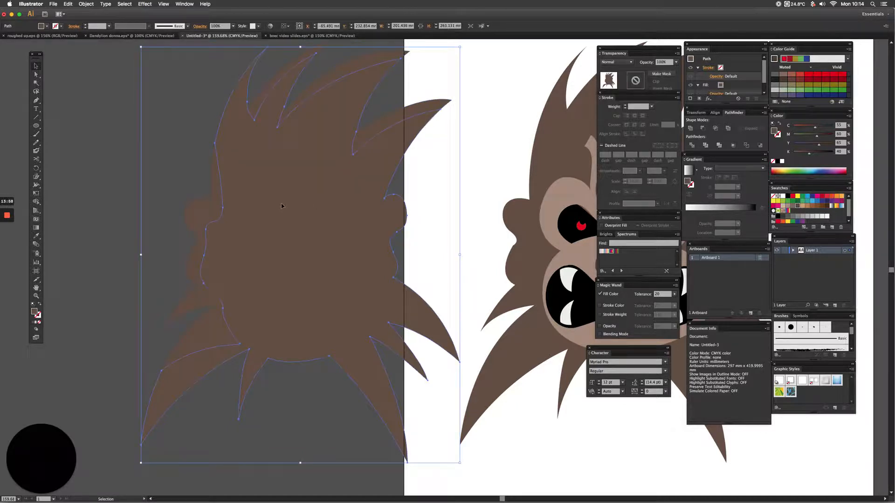
key(Delete)
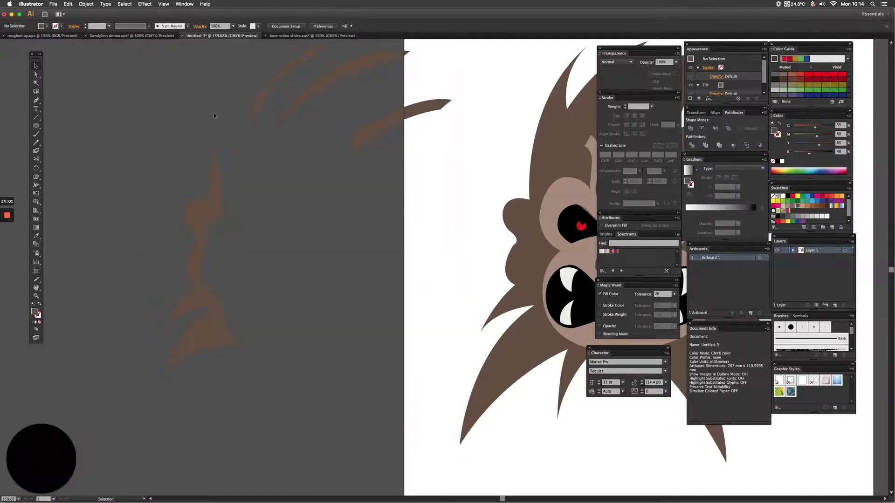
Group the remaining slivers and fill them with the darker brown #352823.
drag(406, 344, 418, 358)
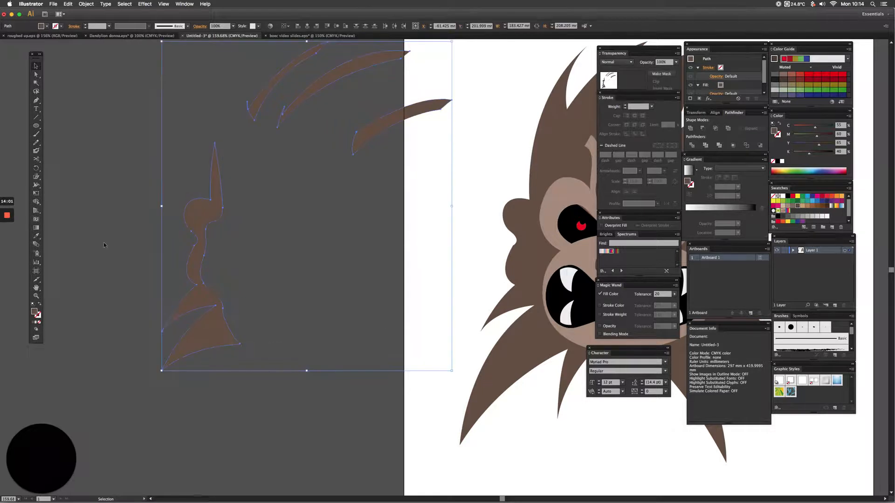
key(super+g)
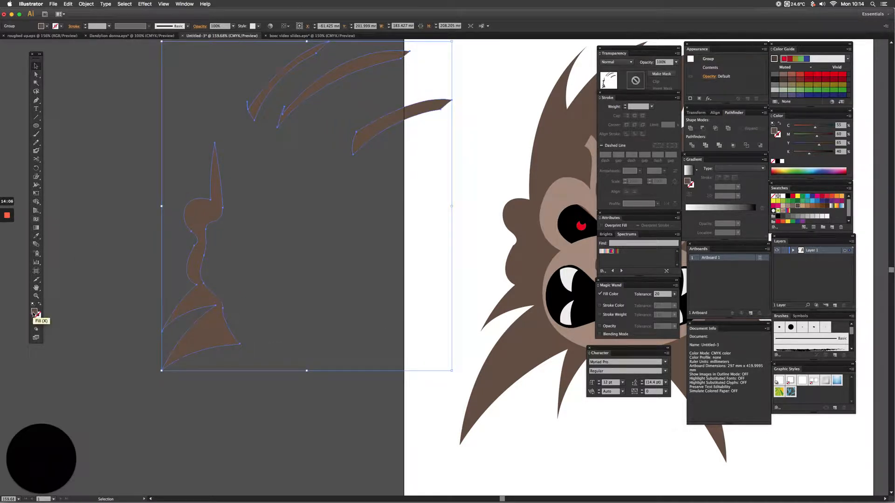
double_click(34, 312)
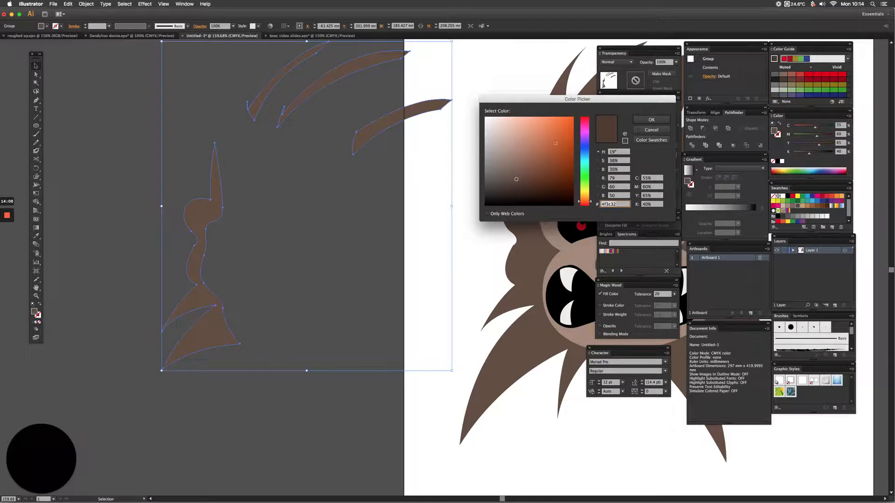
drag(515, 103, 473, 102)
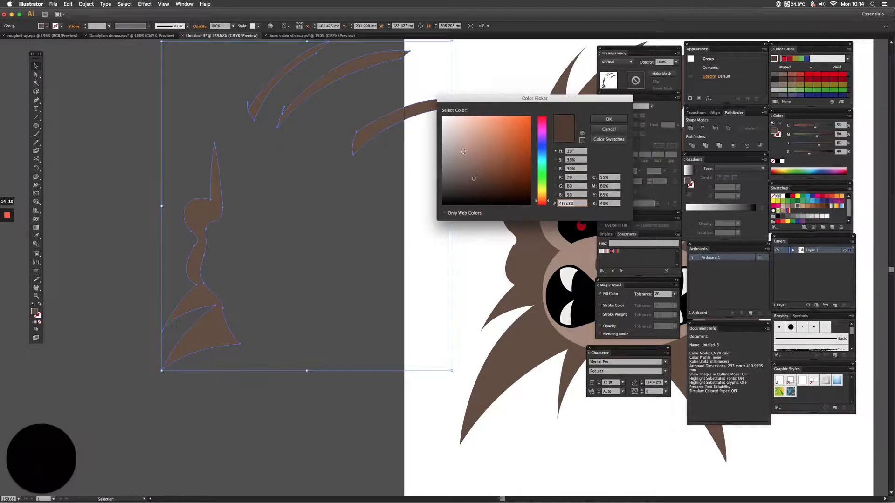
click(473, 186)
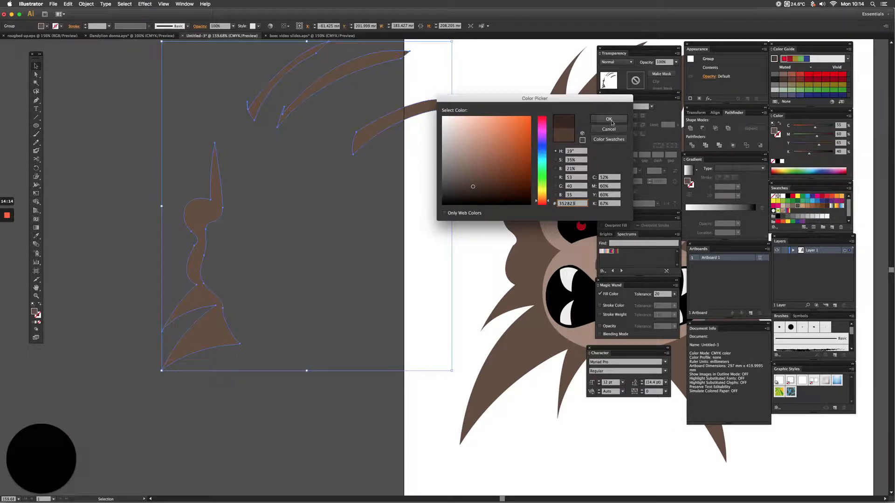
key(Return)
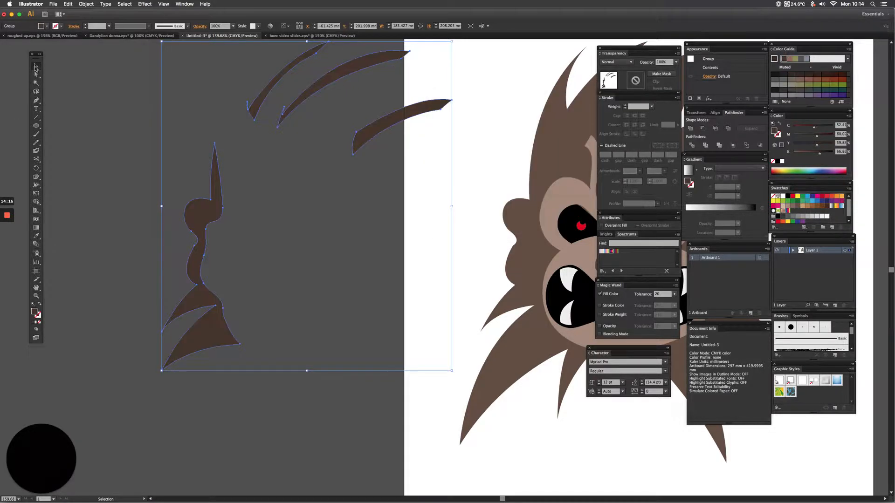
Move the dark shading group onto the original head, aligned with its left side and the upper edges of the hair spikes.
drag(298, 219, 136, 228)
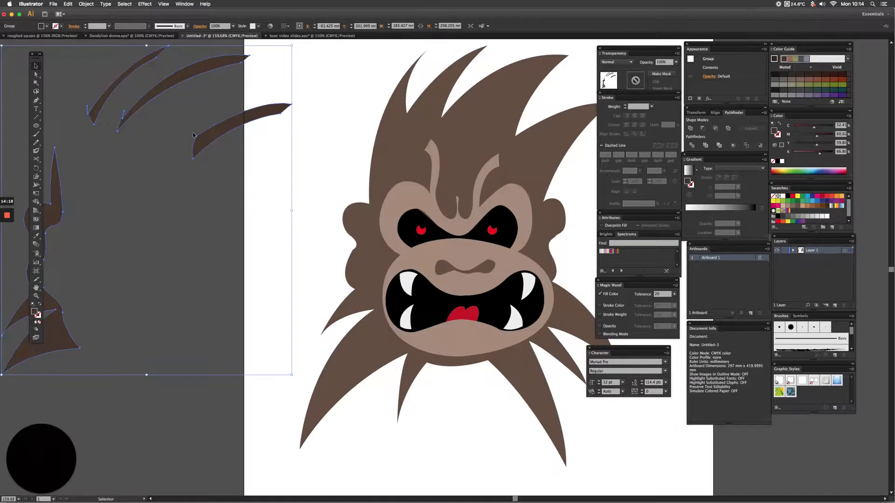
drag(238, 142, 521, 135)
click(291, 173)
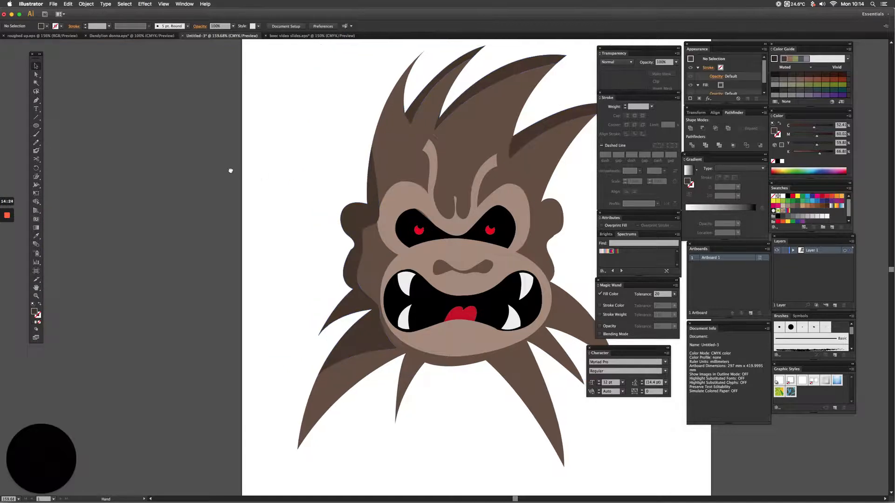
scroll(230, 170, right, 3)
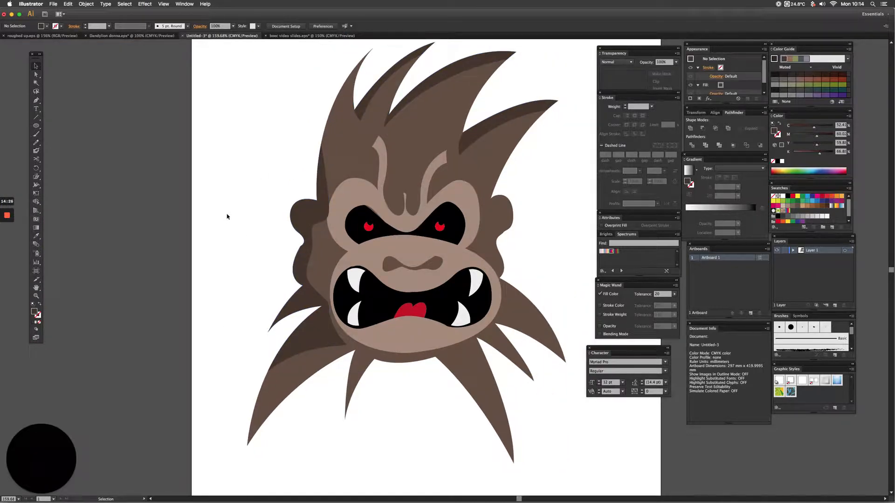
Examine how the dark shading sits along the head's outline, both close up and with the whole artboard in view.
click(335, 168)
key(super+h)
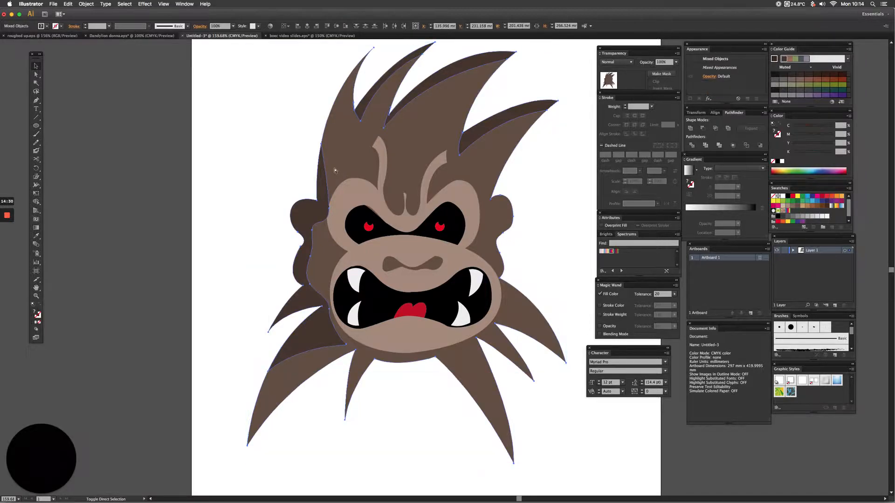
key(super+h)
click(224, 198)
drag(278, 221, 237, 216)
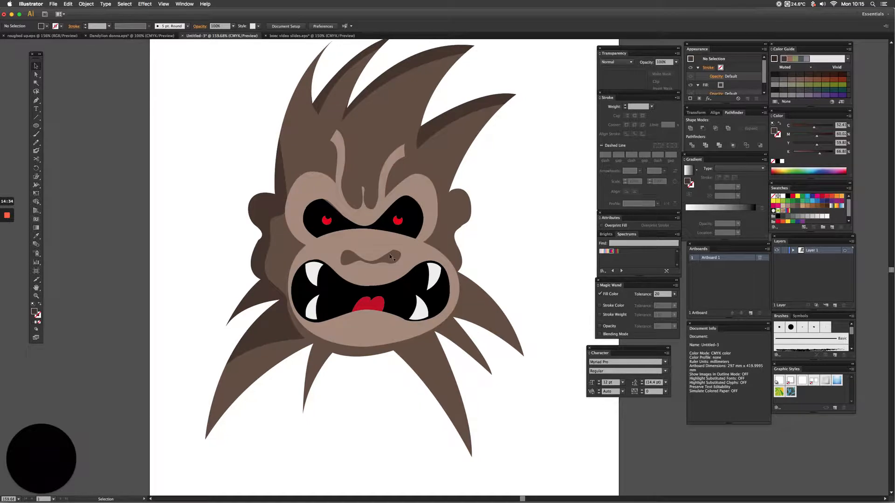
drag(361, 226, 345, 248)
alt+super+click(345, 249)
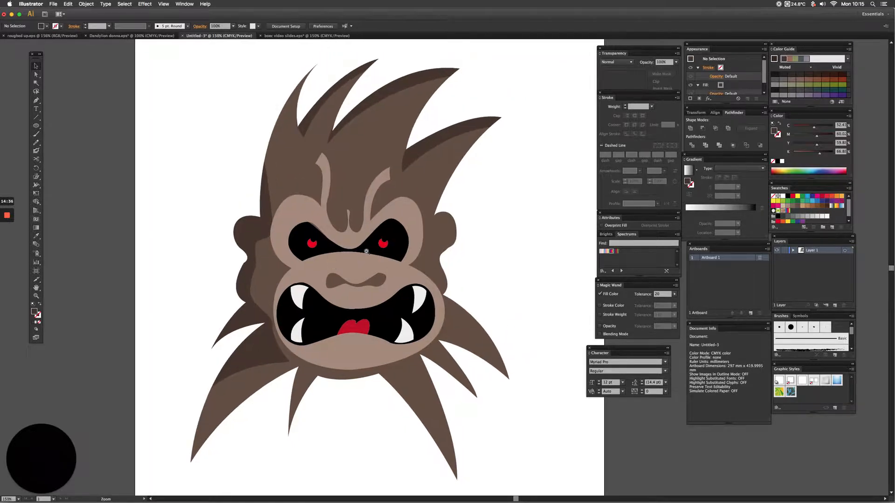
super+click(349, 228)
drag(365, 297, 313, 229)
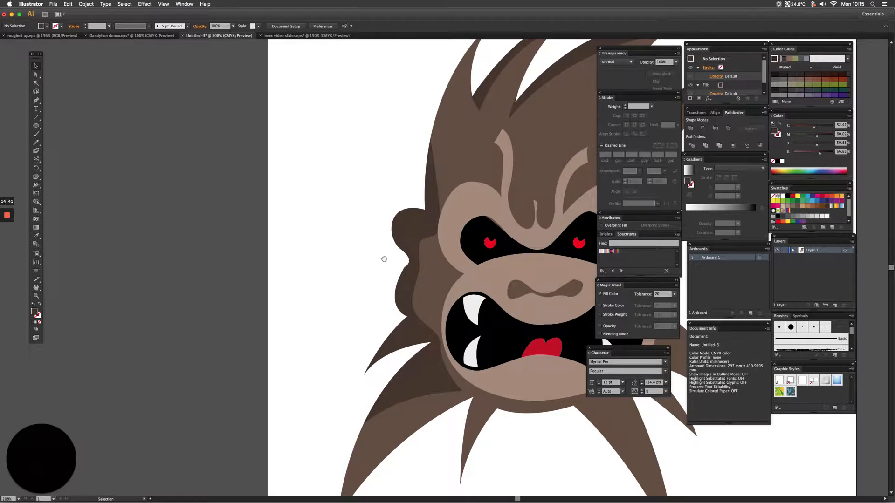
key(super+0)
drag(326, 247, 266, 239)
Place a duplicate of the brown head silhouette on the pasteboard to the left of the artboard.
click(414, 217)
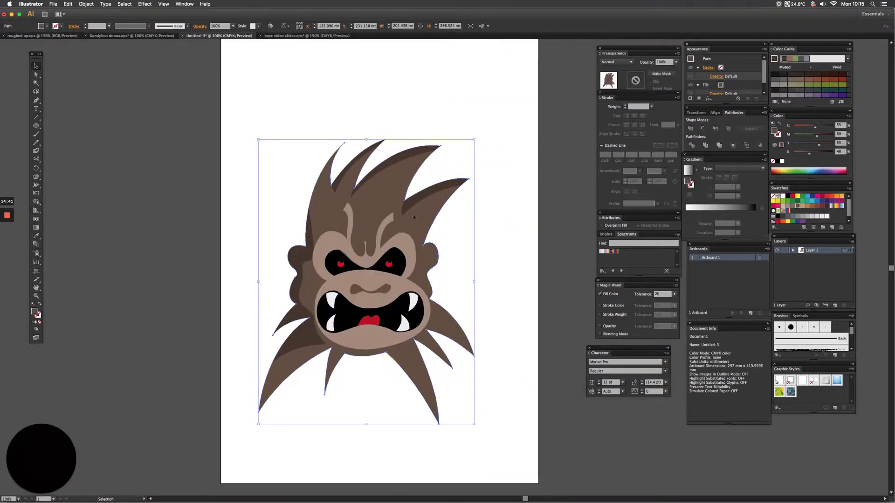
drag(428, 217, 203, 228)
key(super+z)
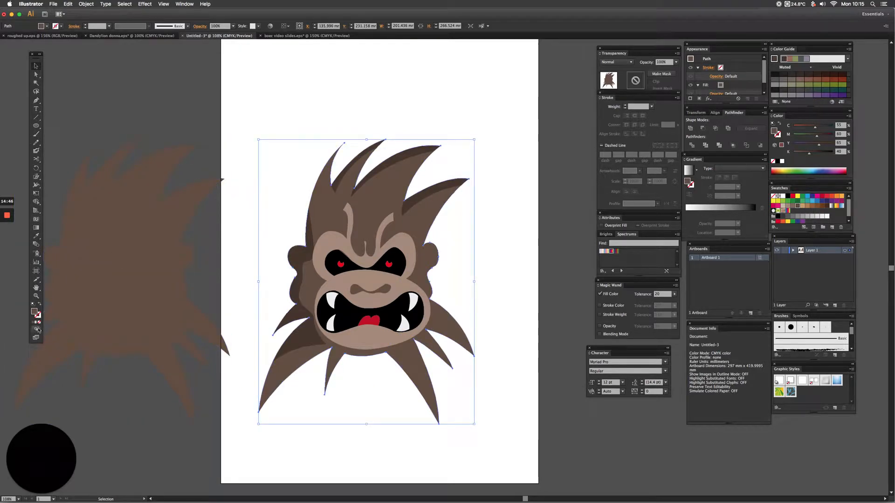
Give the head silhouette on the artboard a cyan fill and a matching cyan stroke.
click(807, 197)
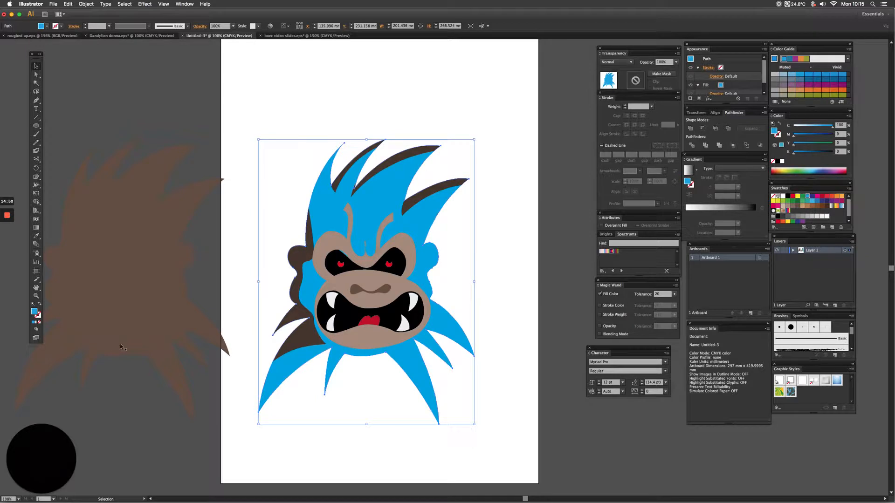
click(40, 317)
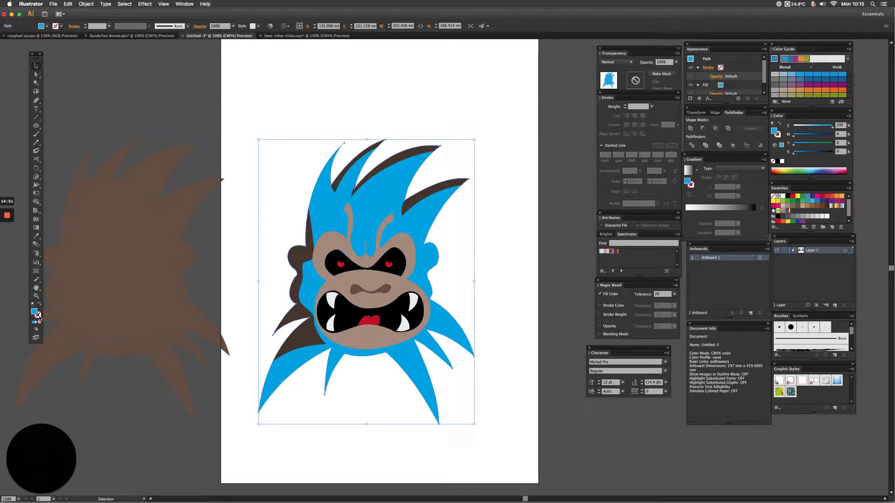
click(810, 199)
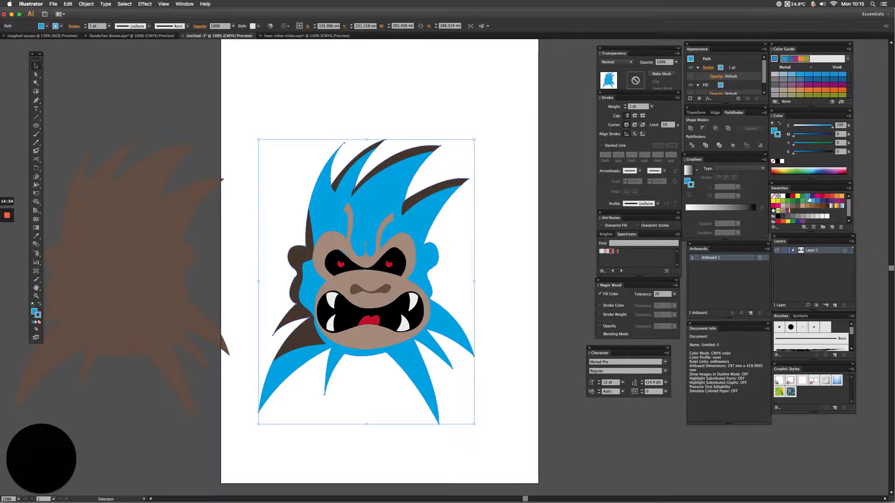
Set the cyan silhouette's stroke weight to 15 pt with a round cap and round corners.
click(633, 106)
text(15)
key(Return)
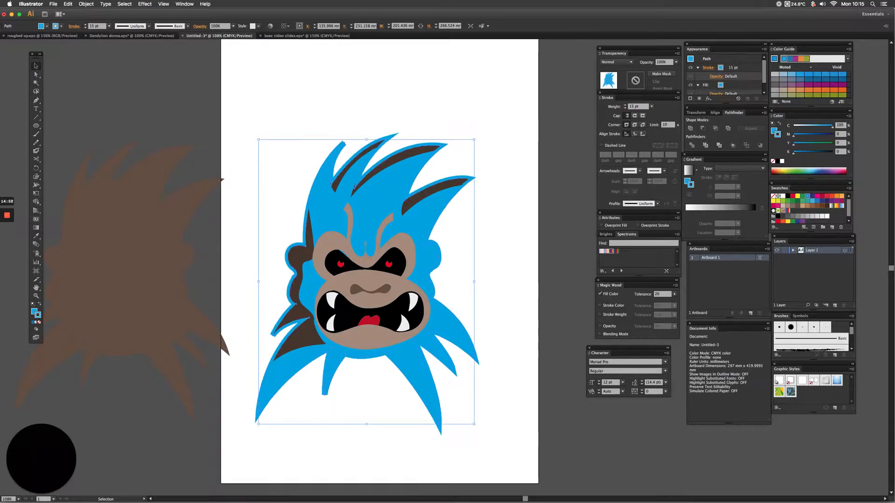
click(635, 116)
click(635, 125)
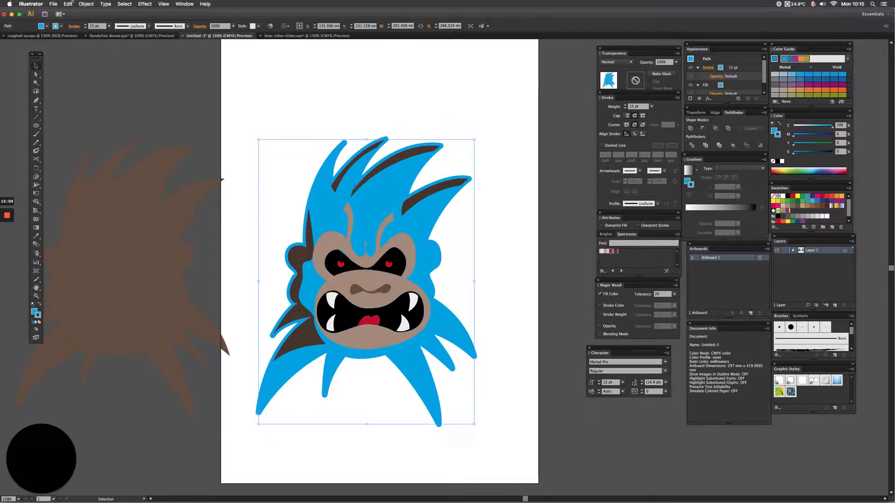
Outline the cyan silhouette's stroke and unite it with the fill into a single shape.
click(85, 3)
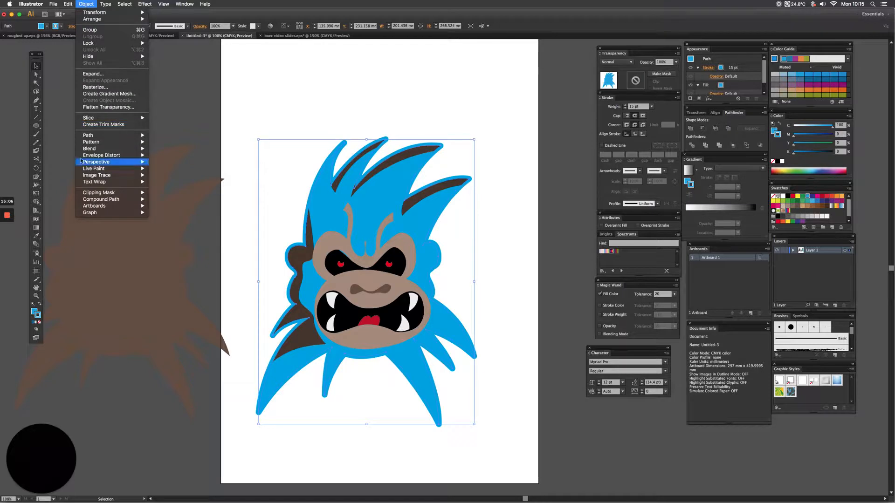
mouse_move(91, 135)
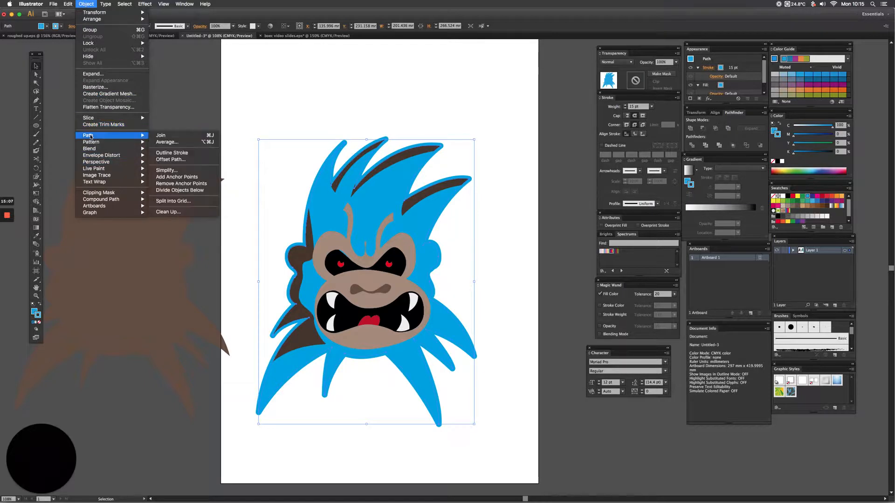
click(190, 154)
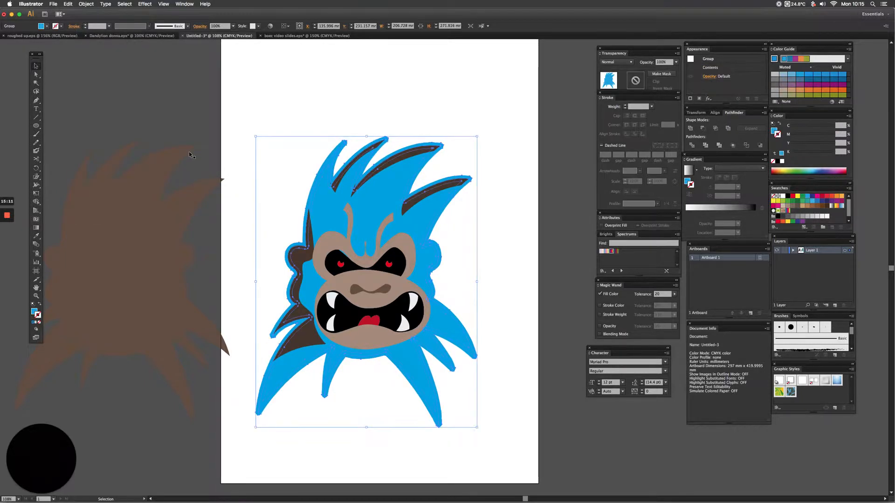
click(690, 129)
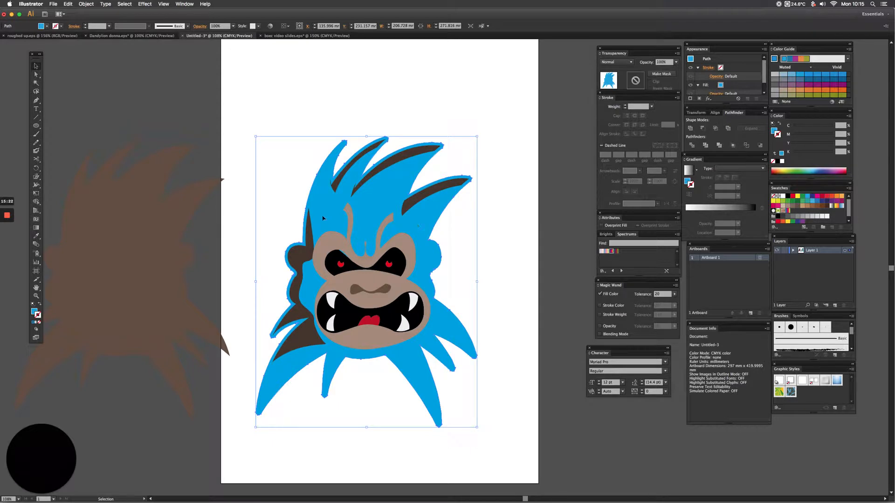
Place a duplicate of the cyan silhouette to the right of the artboard and give the original a 15 pt red stroke.
drag(323, 218, 530, 203)
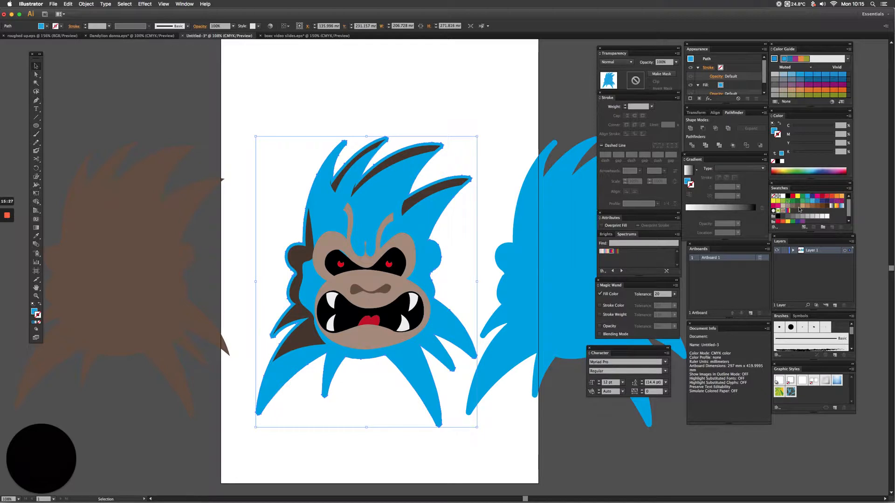
click(821, 196)
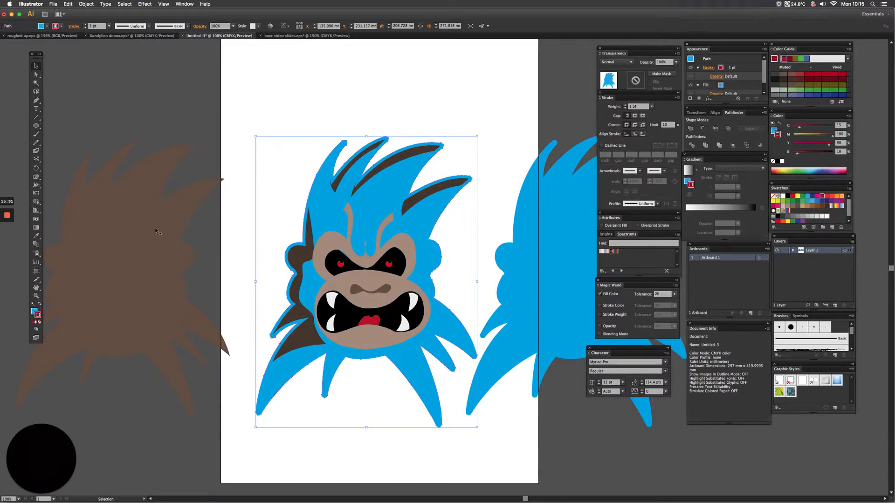
click(634, 106)
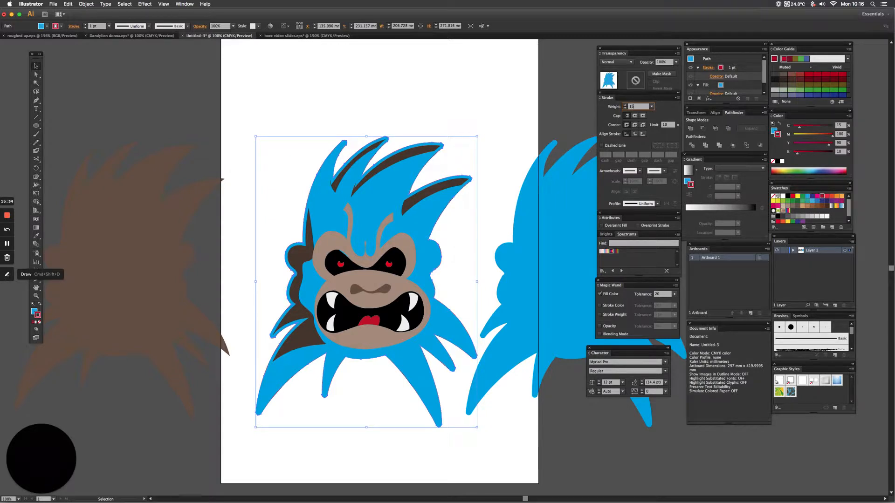
key(Return)
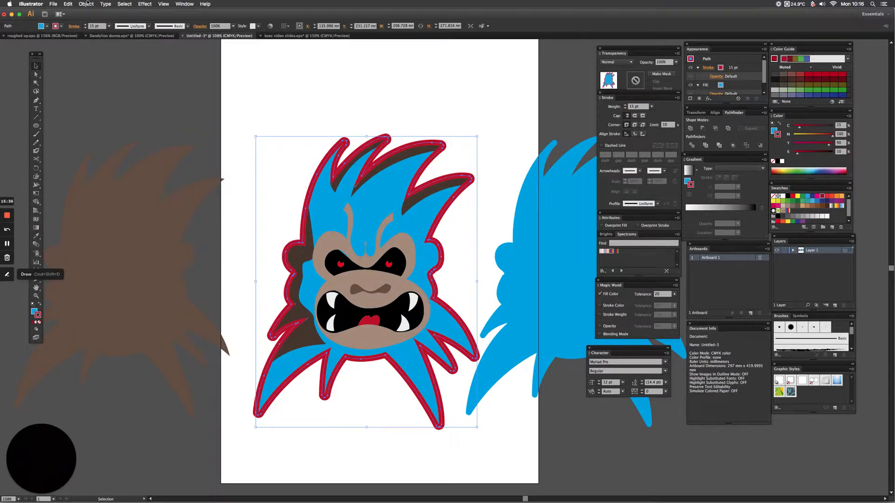
Outline the cyan silhouette's red stroke and unite it with the fill into one red shape.
click(86, 4)
mouse_move(112, 136)
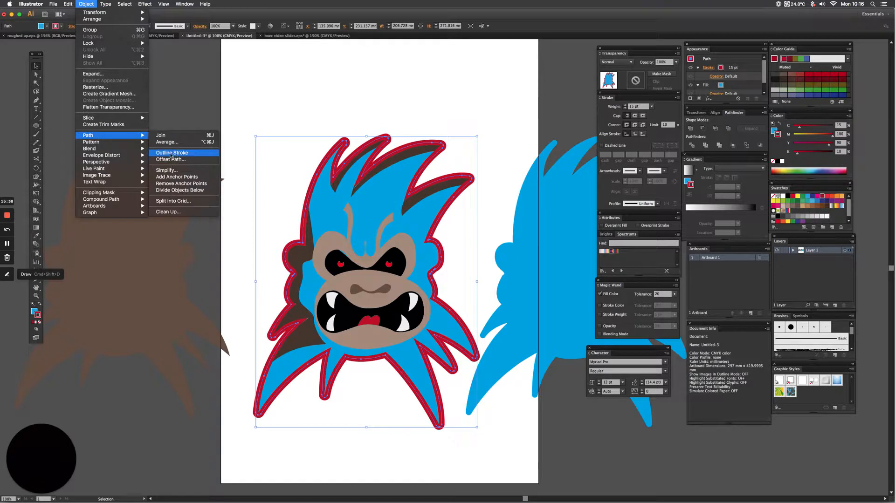
click(171, 153)
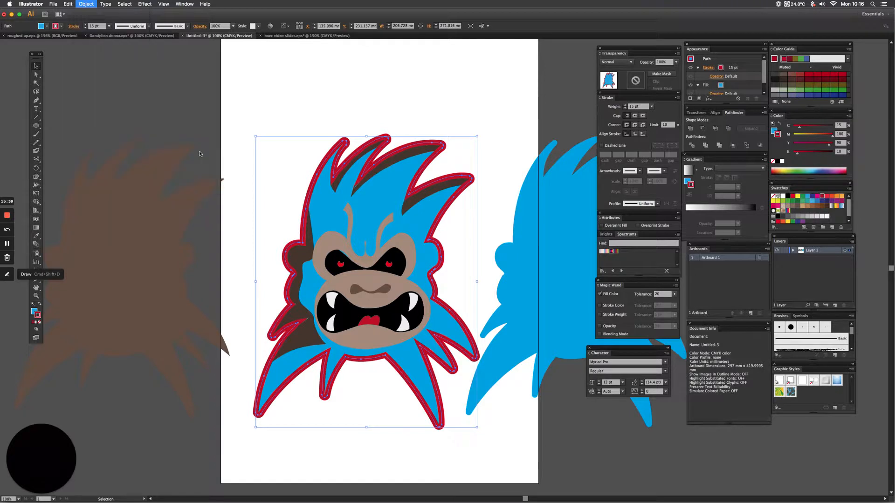
click(690, 130)
Move the duplicate cyan silhouette back over the red shape, centred so an even red border surrounds it.
click(558, 211)
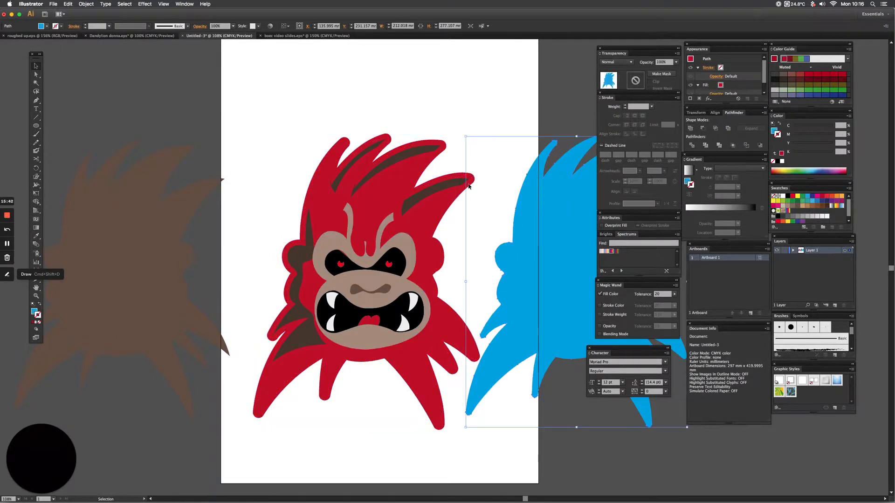
drag(408, 156, 345, 154)
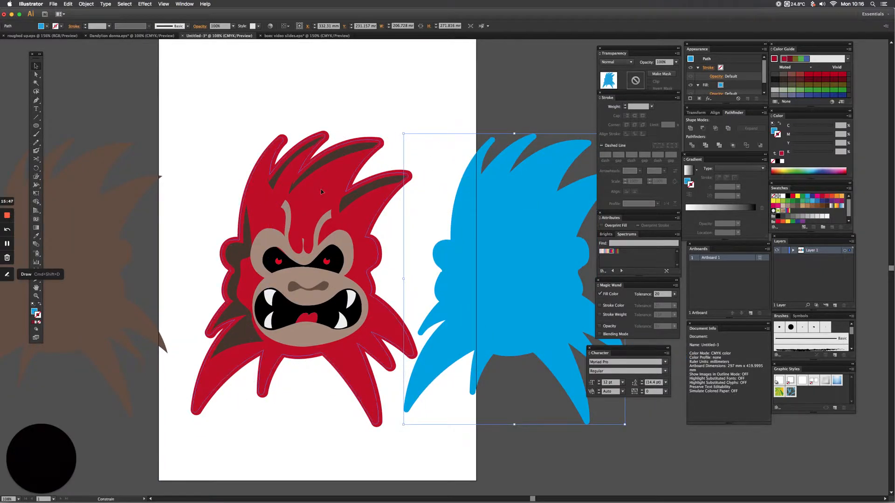
drag(321, 188, 321, 188)
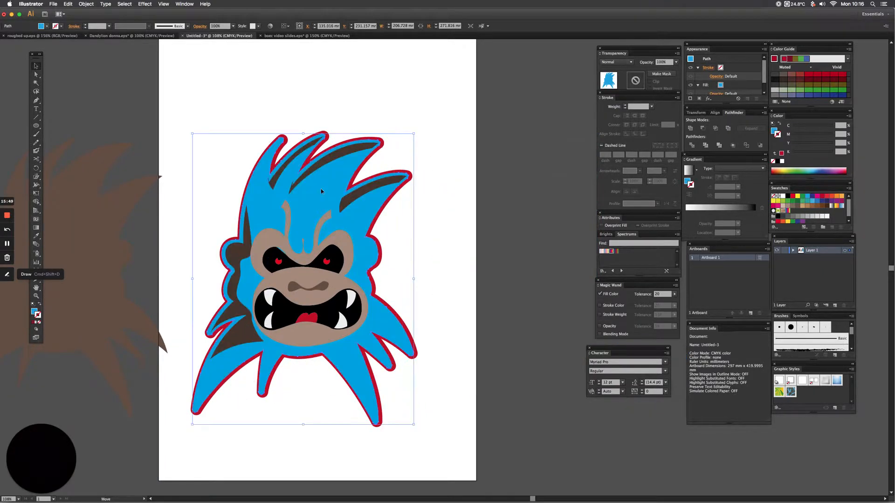
Divide the overlapping cyan and red silhouettes with Pathfinder and ungroup the resulting pieces.
click(240, 165)
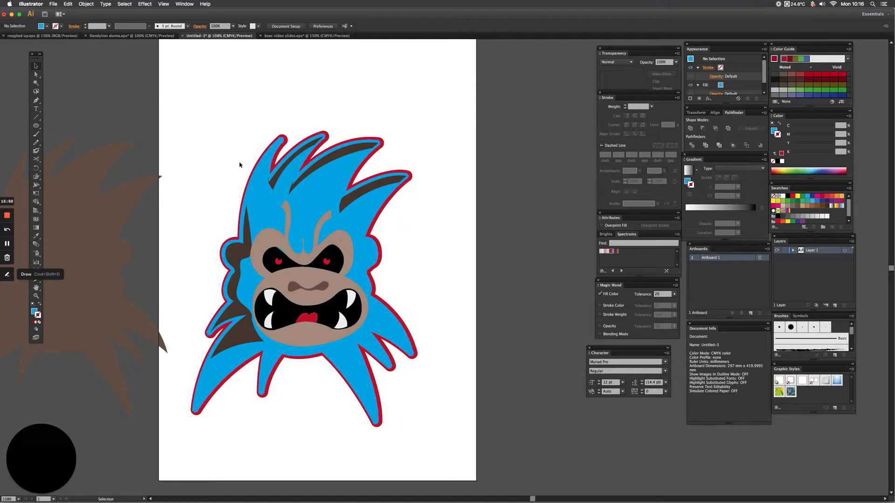
click(261, 183)
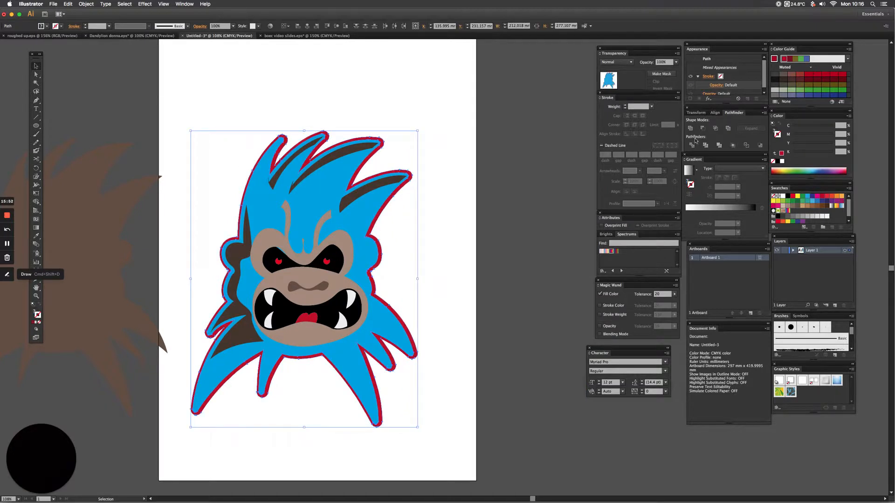
click(692, 145)
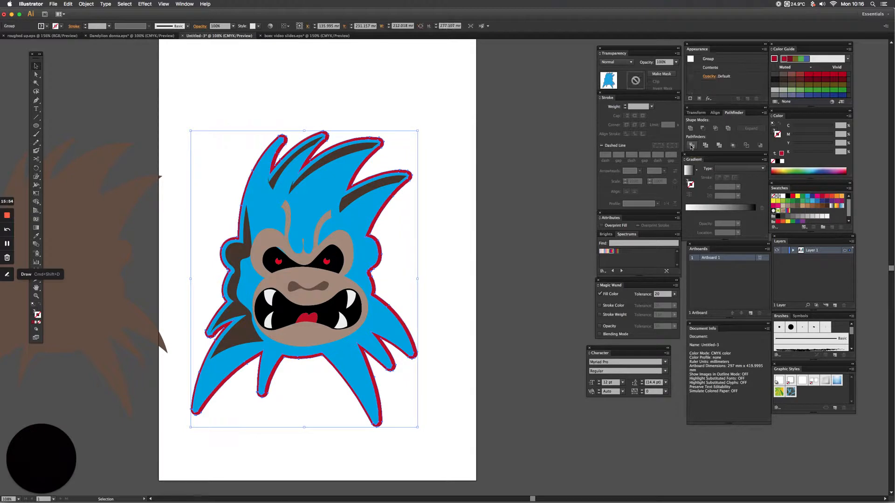
key(super+shift+g)
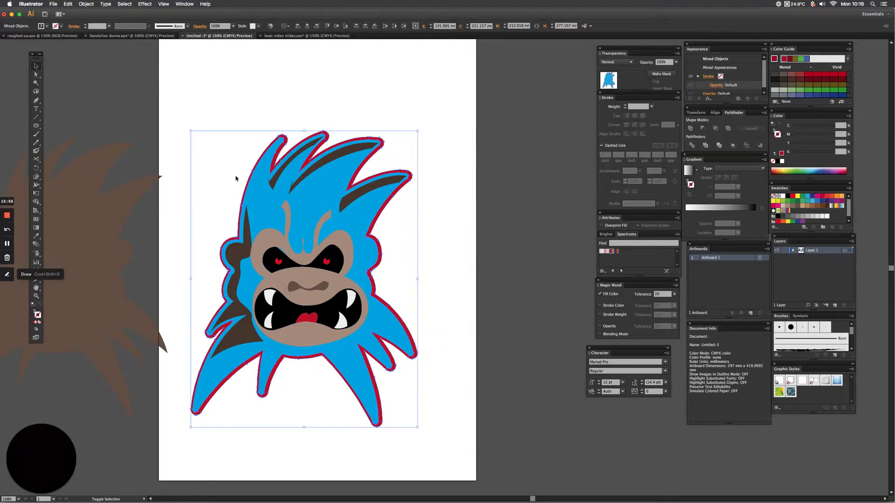
Delete the inner cyan piece so only the red outline ring is left around the head.
click(302, 79)
click(313, 201)
key(Delete)
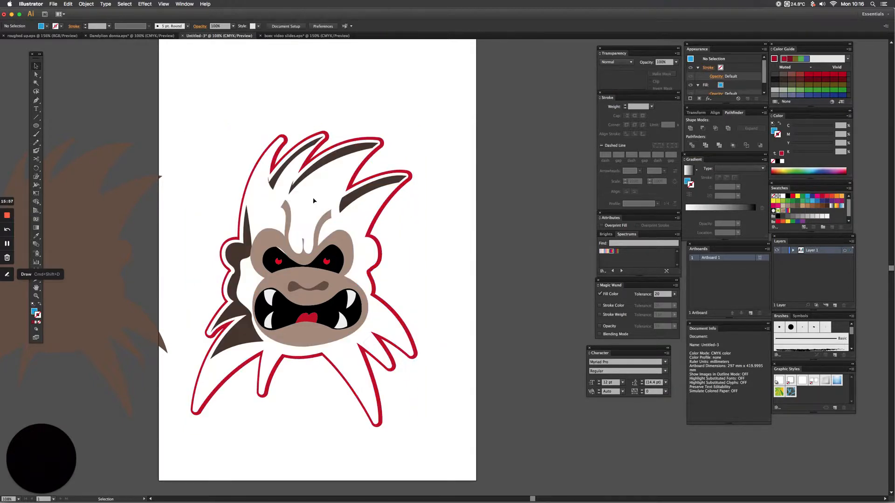
Change the red outline ring's fill to white, leaving it without a stroke.
scroll(214, 138, left, 3)
drag(252, 180, 294, 199)
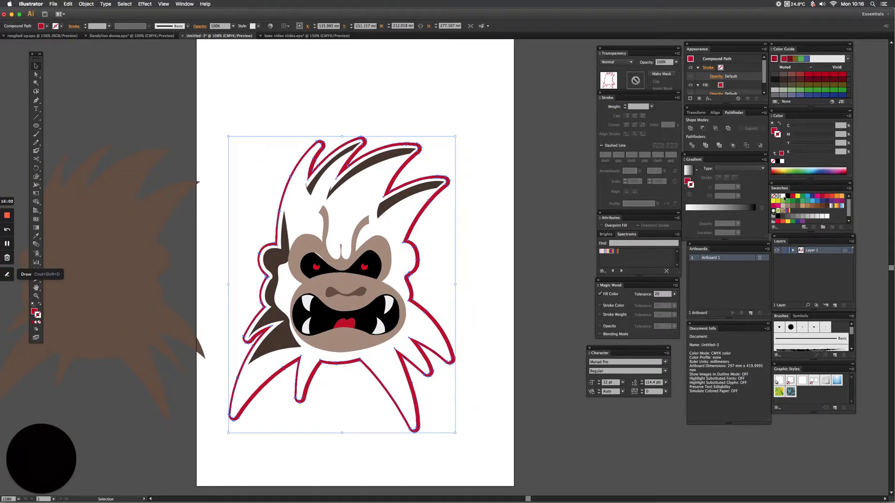
click(785, 198)
key(a)
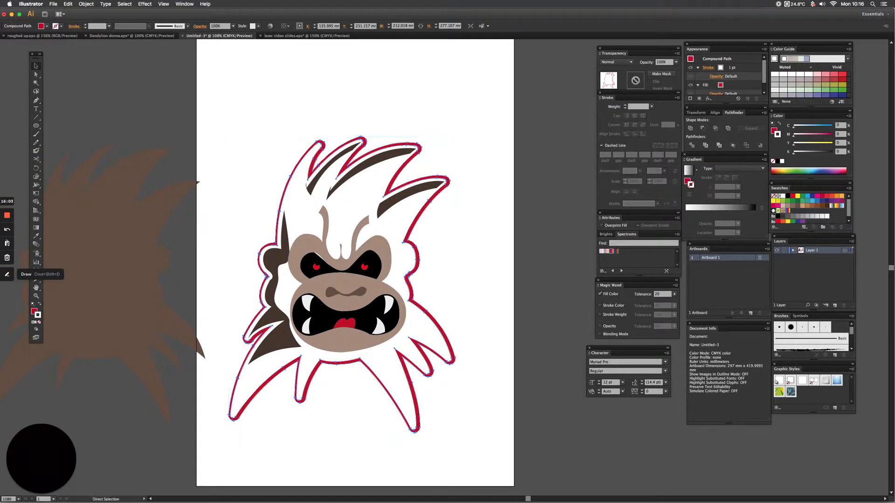
key(super+z)
click(35, 312)
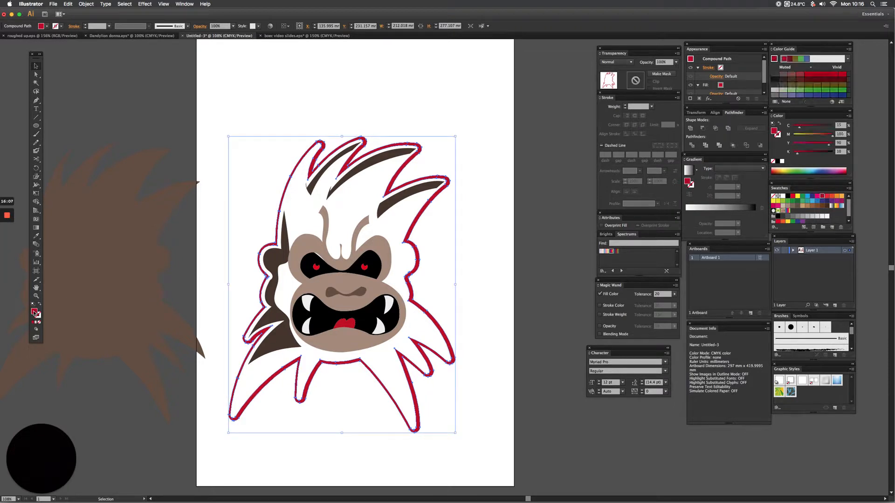
click(784, 197)
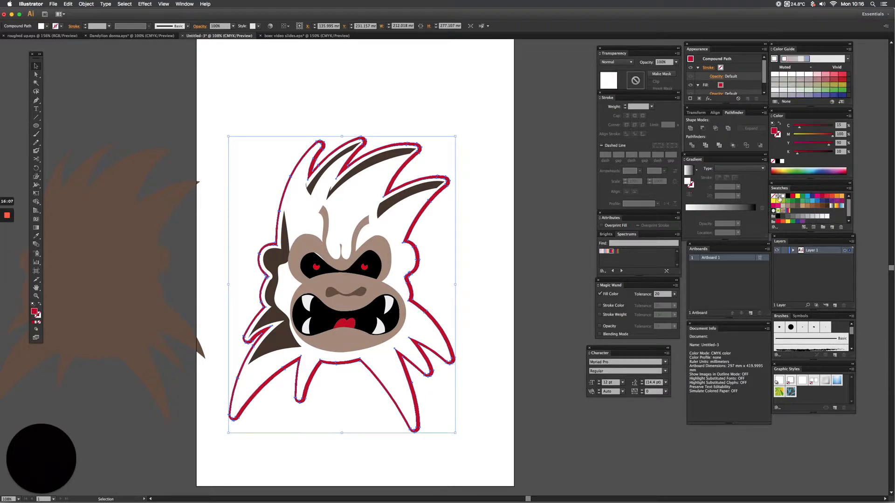
Move the brown head silhouette from the pasteboard back into place behind the face, inside the white outline.
drag(111, 196, 354, 184)
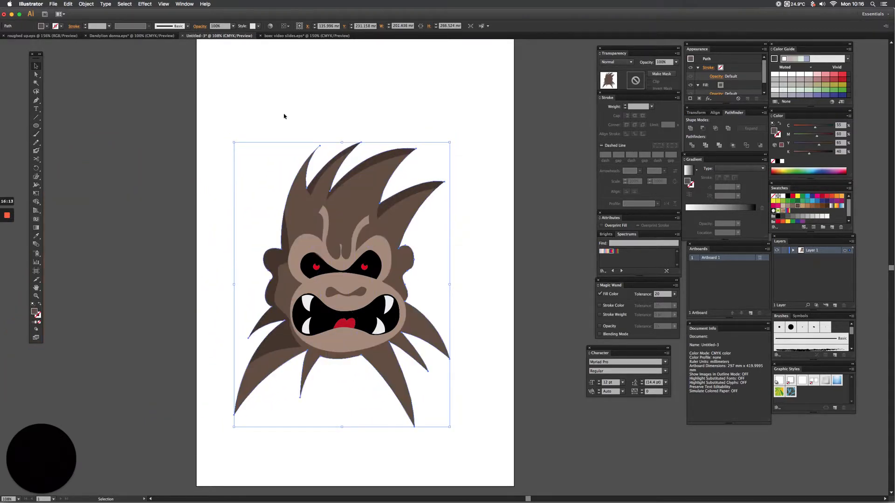
click(232, 142)
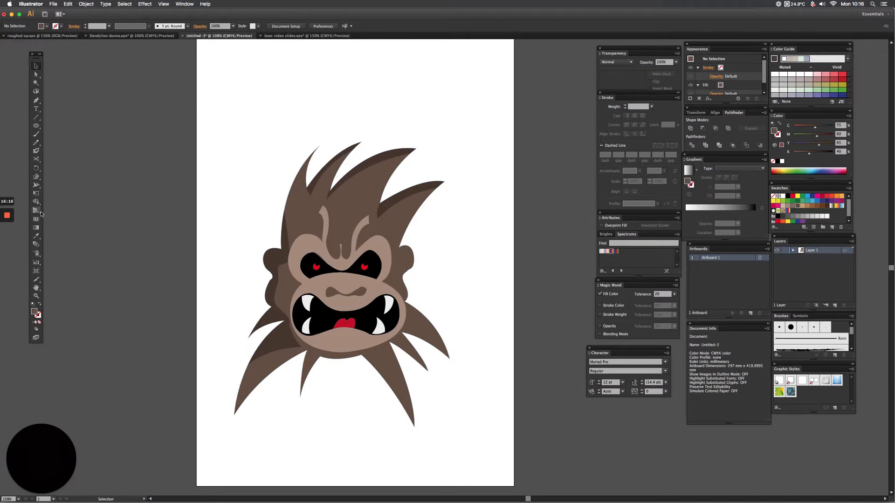
click(37, 126)
drag(201, 45, 430, 429)
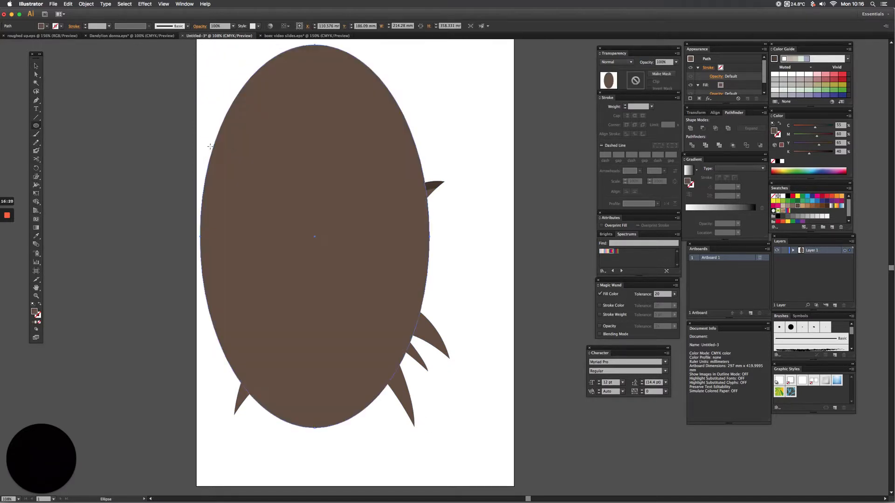
key(ctrl+z)
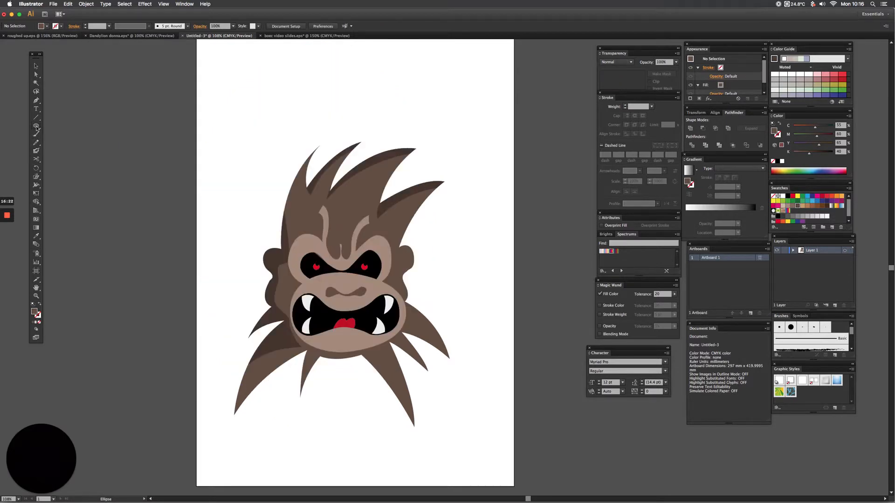
Draw a rectangle about 299 × 417 mm over the artboard.
drag(36, 127, 59, 126)
alt+super+click(220, 148)
scroll(177, 93, up, 5)
scroll(177, 94, left, 10)
click(181, 105)
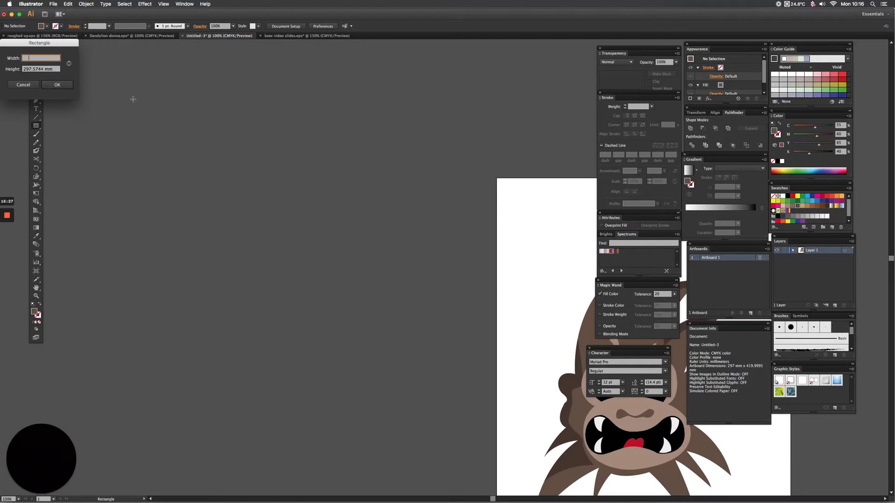
click(30, 85)
key(space)
drag(410, 172, 451, 474)
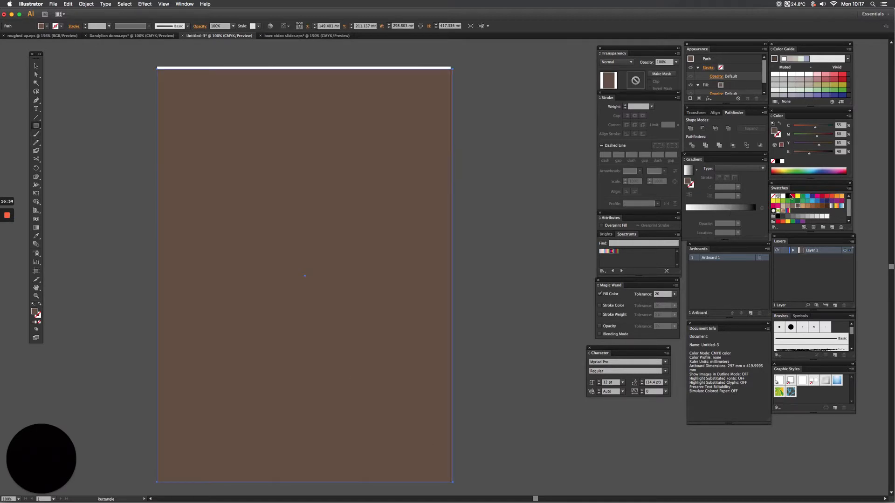
Fill the rectangle with black and send it behind all the artwork as a background.
click(788, 196)
click(36, 66)
key(super)
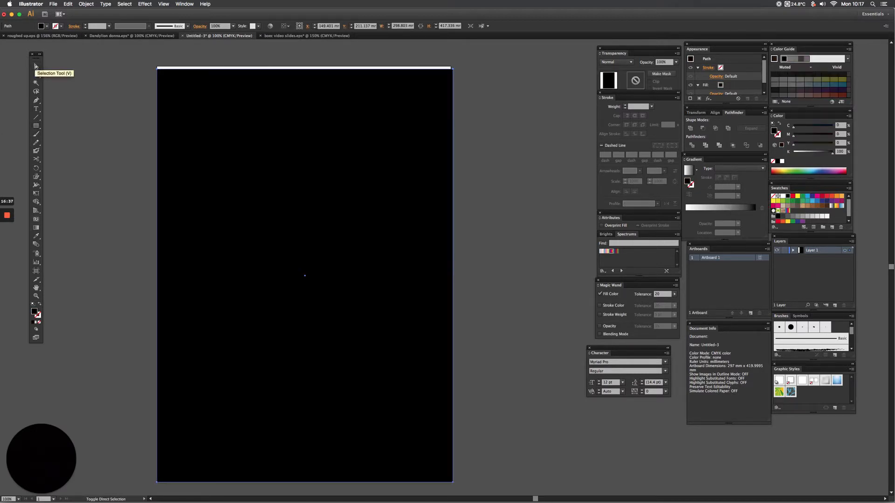
key(super+shift+bracketleft)
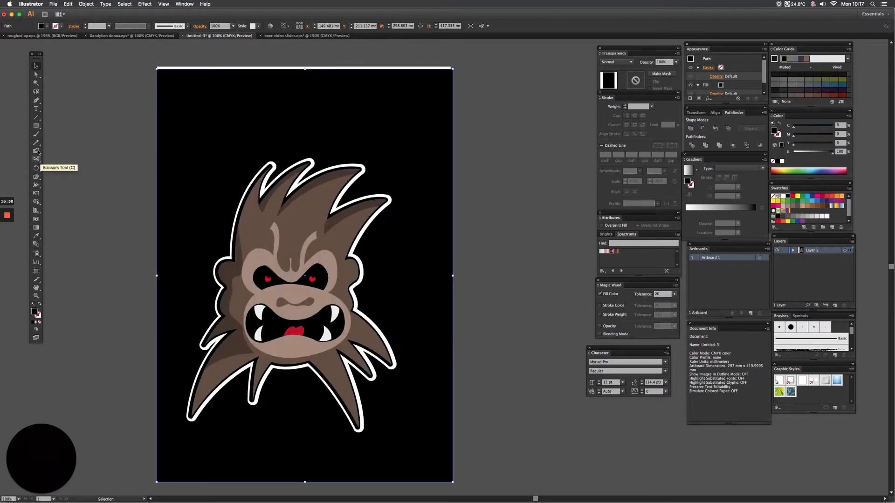
click(66, 97)
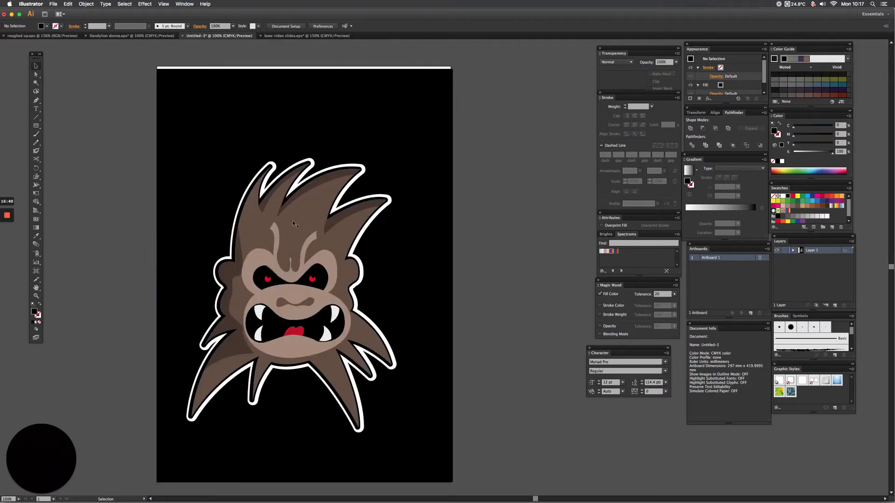
Change the white outline ring around the head to a light grey fill.
click(354, 252)
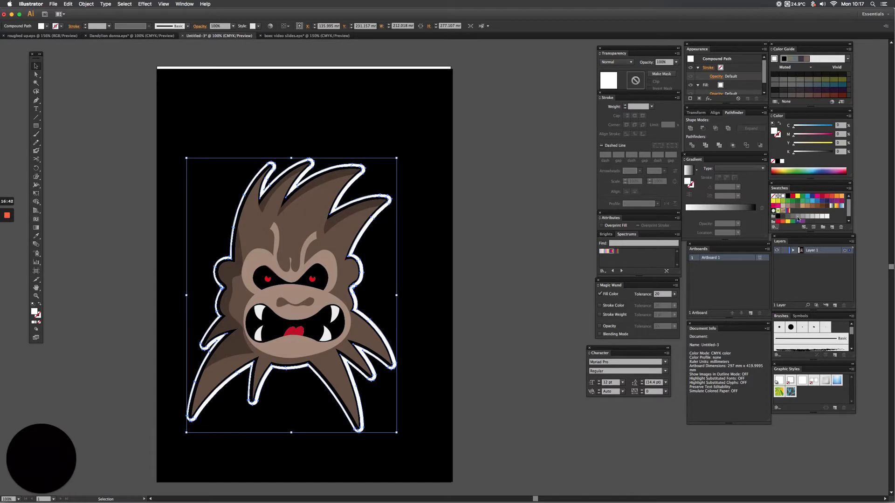
click(783, 216)
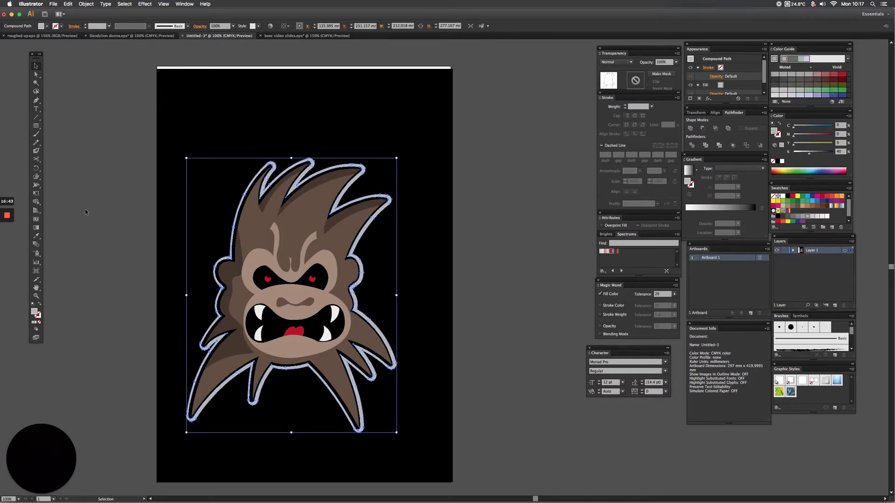
click(104, 239)
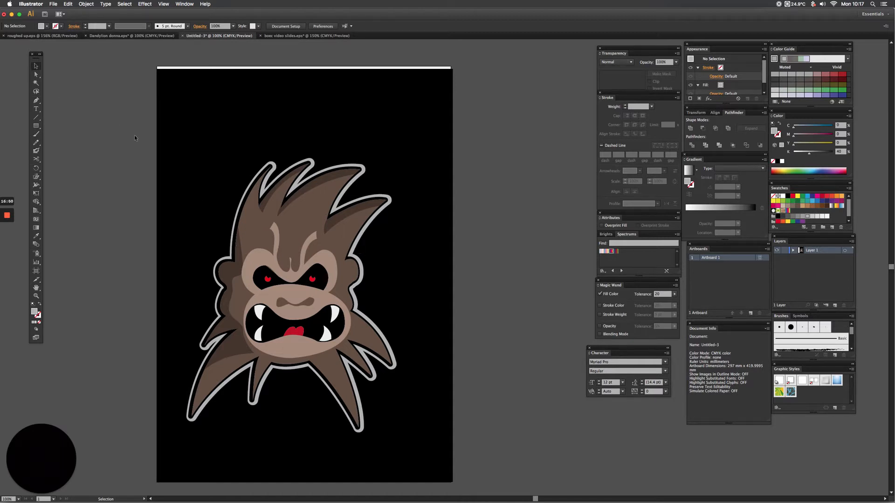
scroll(208, 167, down, 2)
scroll(208, 168, left, 2)
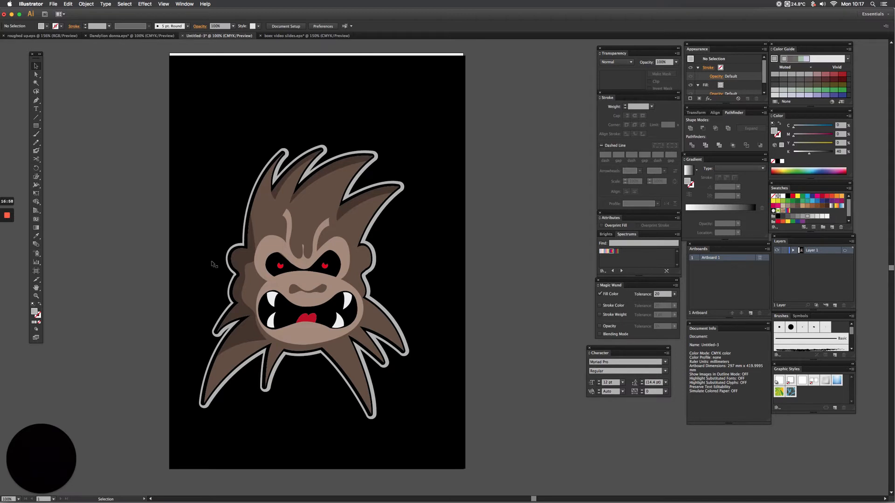
mouse_move(10, 218)
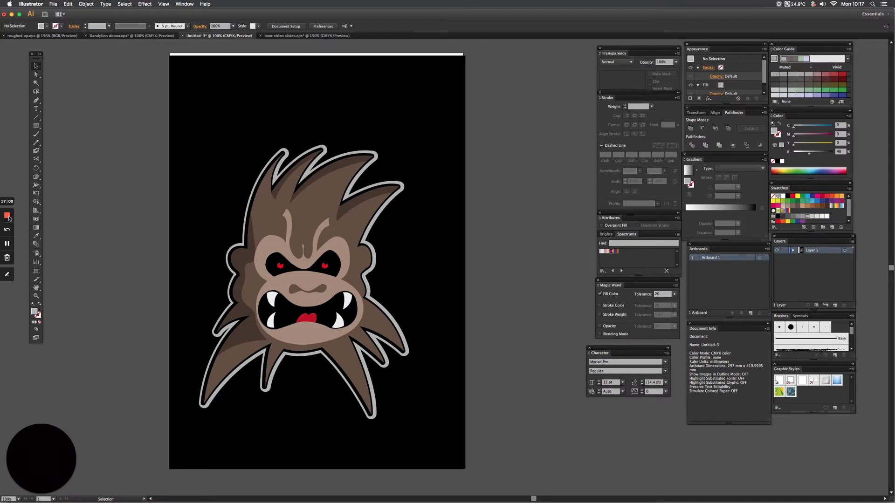